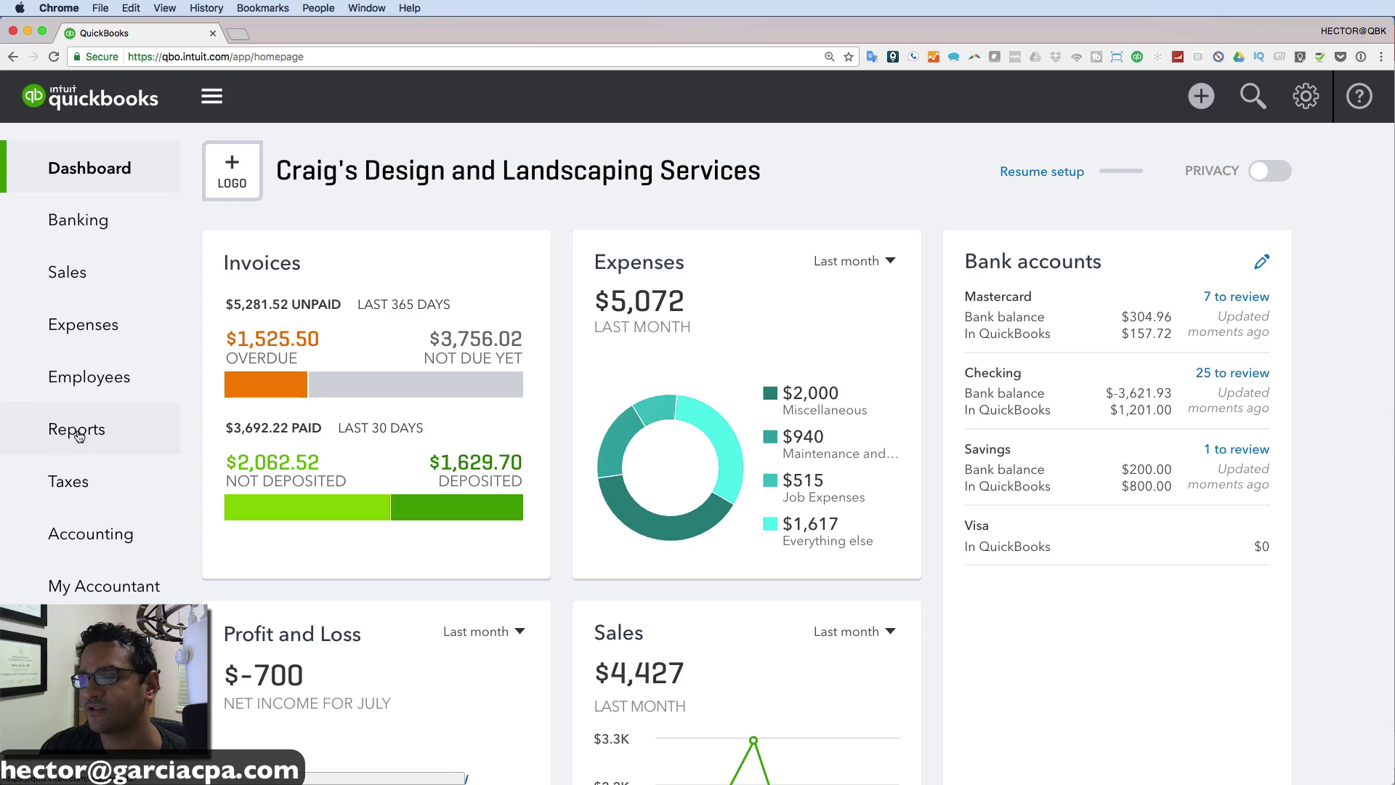
# - Open the Profit and Loss report, dismiss the customization tour and collapse the sub-account rows
pyautogui.click(78, 433)
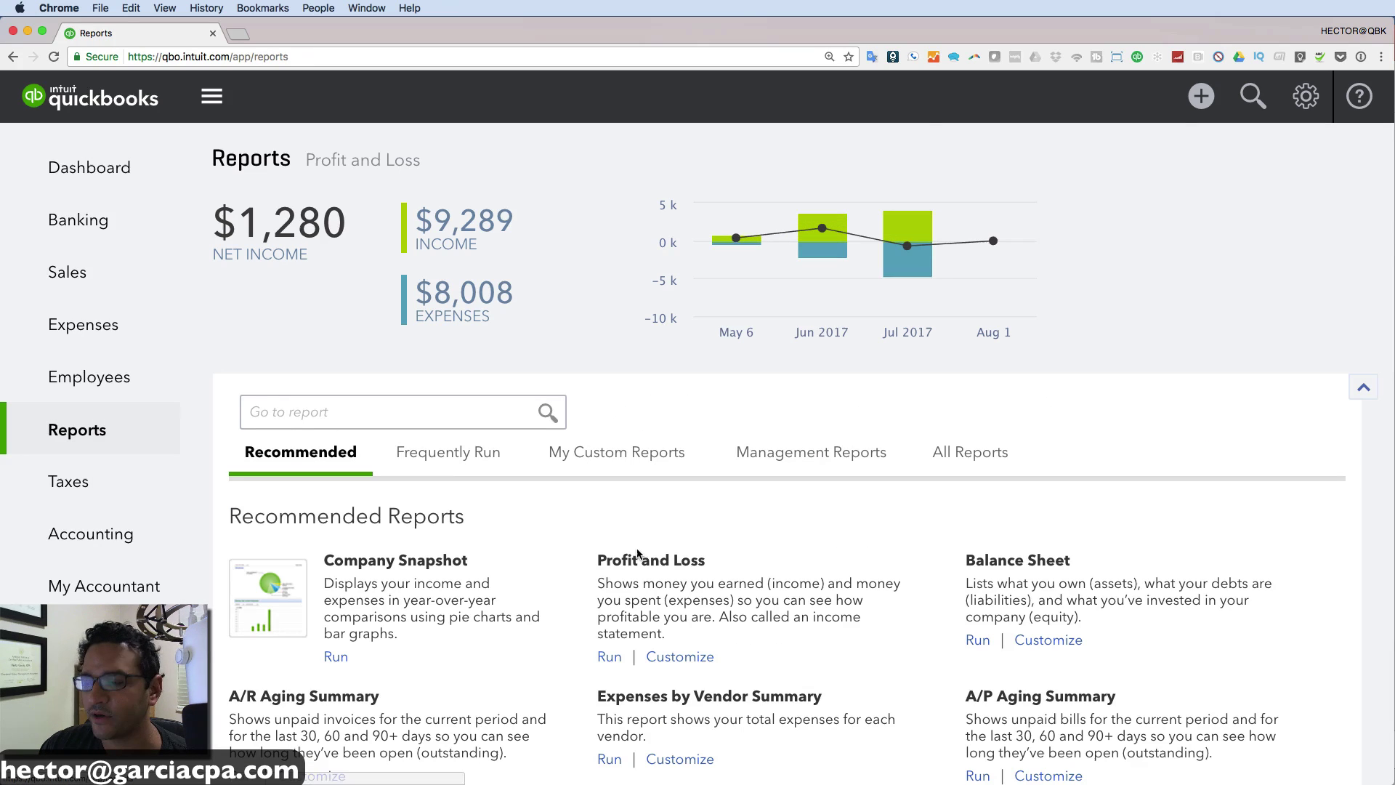
pyautogui.click(647, 561)
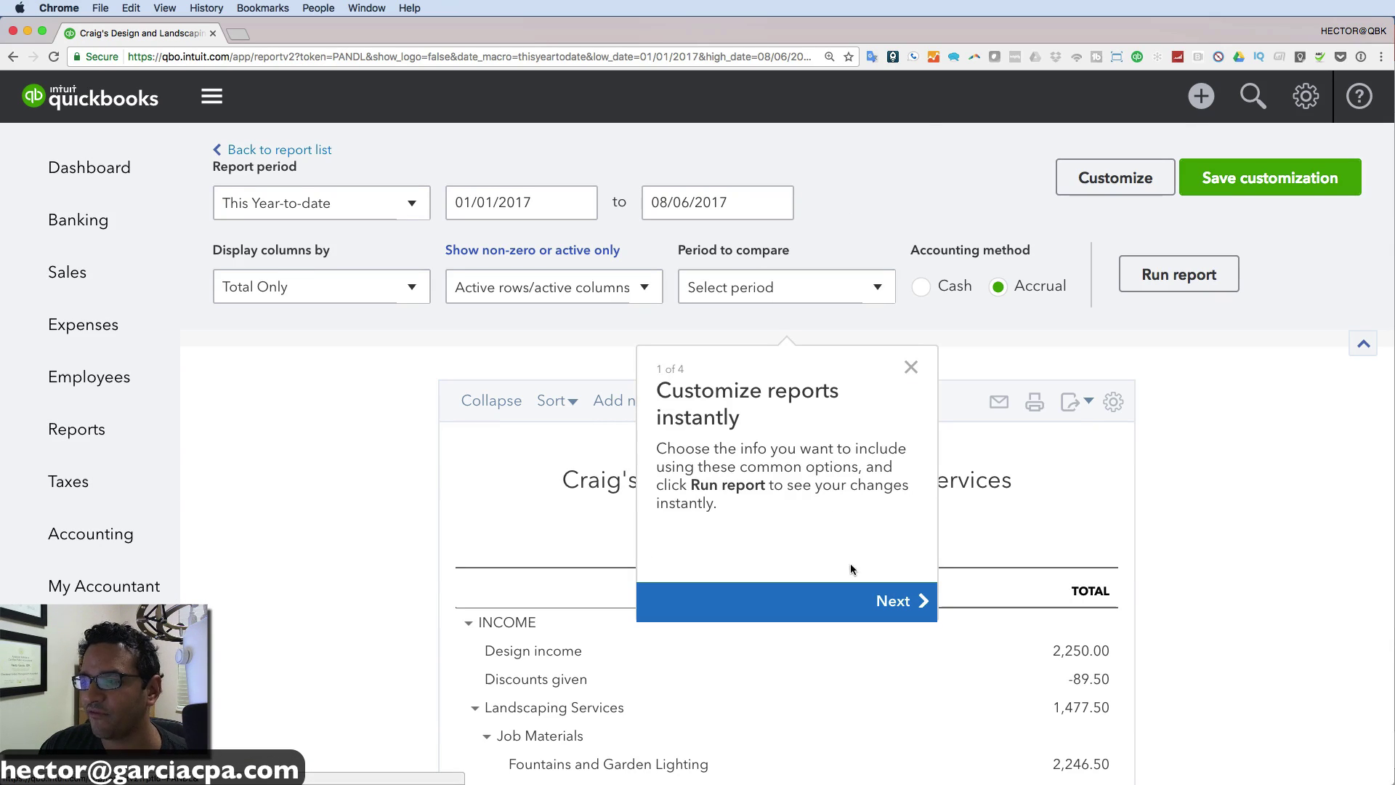
pyautogui.click(910, 367)
pyautogui.click(469, 402)
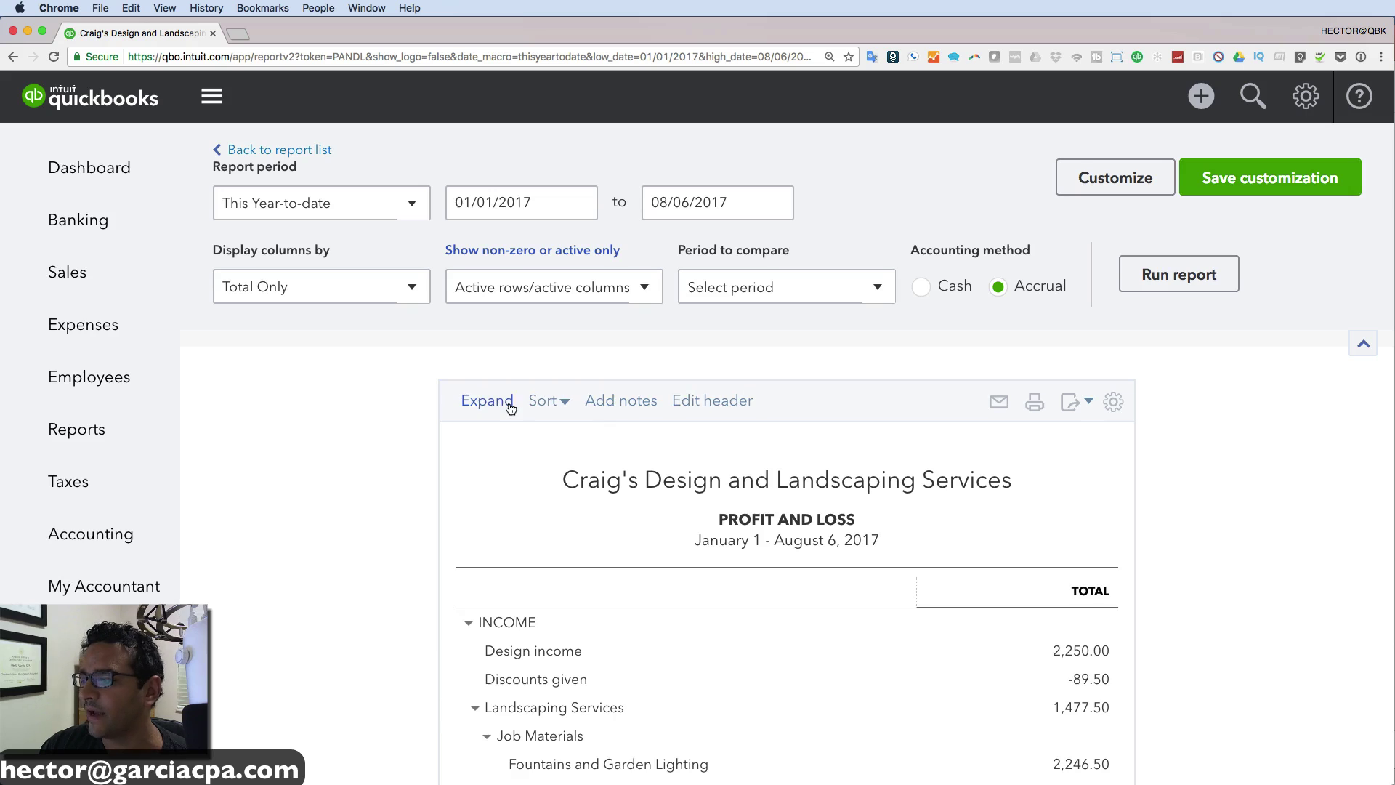
# - Drill down into the Miscellaneous total under Other Expenses to list its transactions
pyautogui.scroll(-6, 686, 541)
pyautogui.scroll(-4, 687, 541)
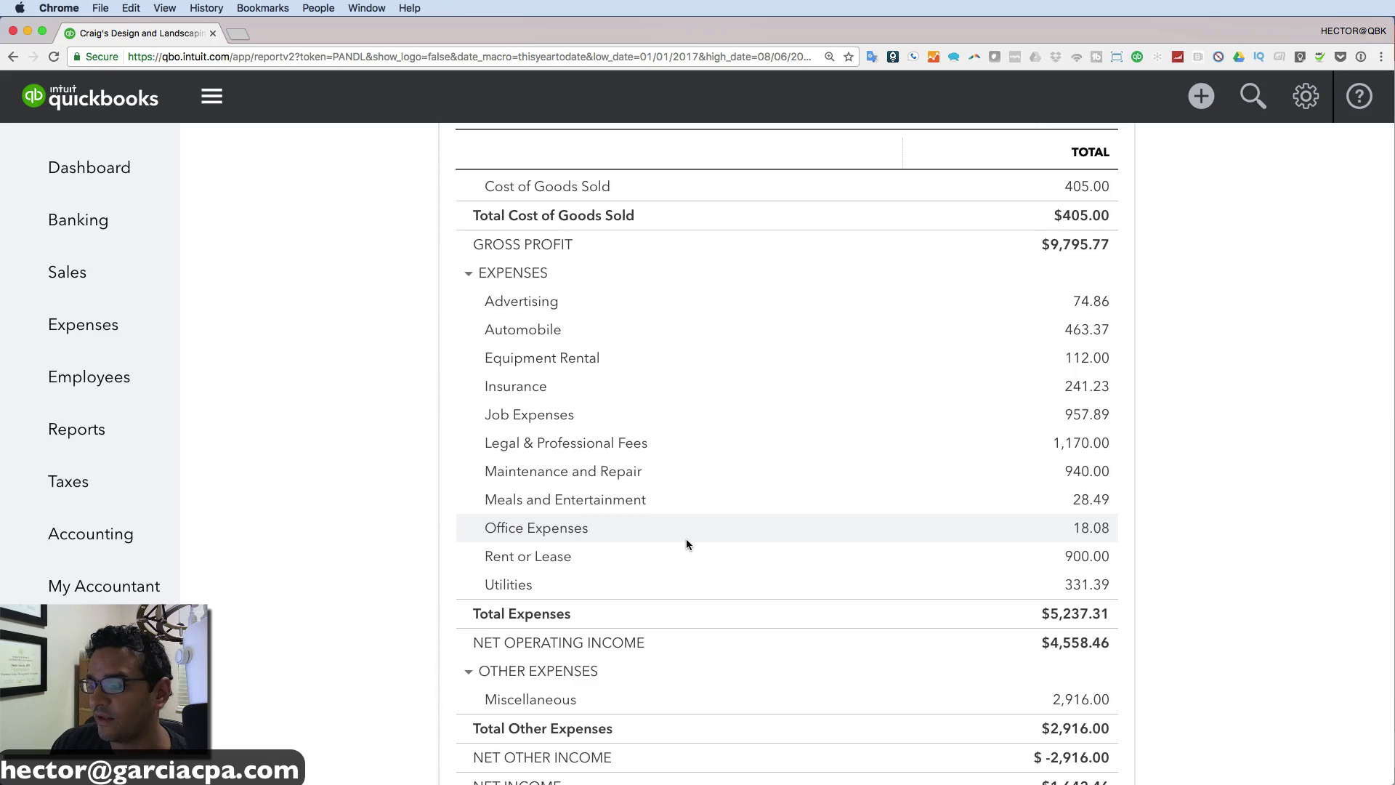
pyautogui.scroll(-1, 687, 545)
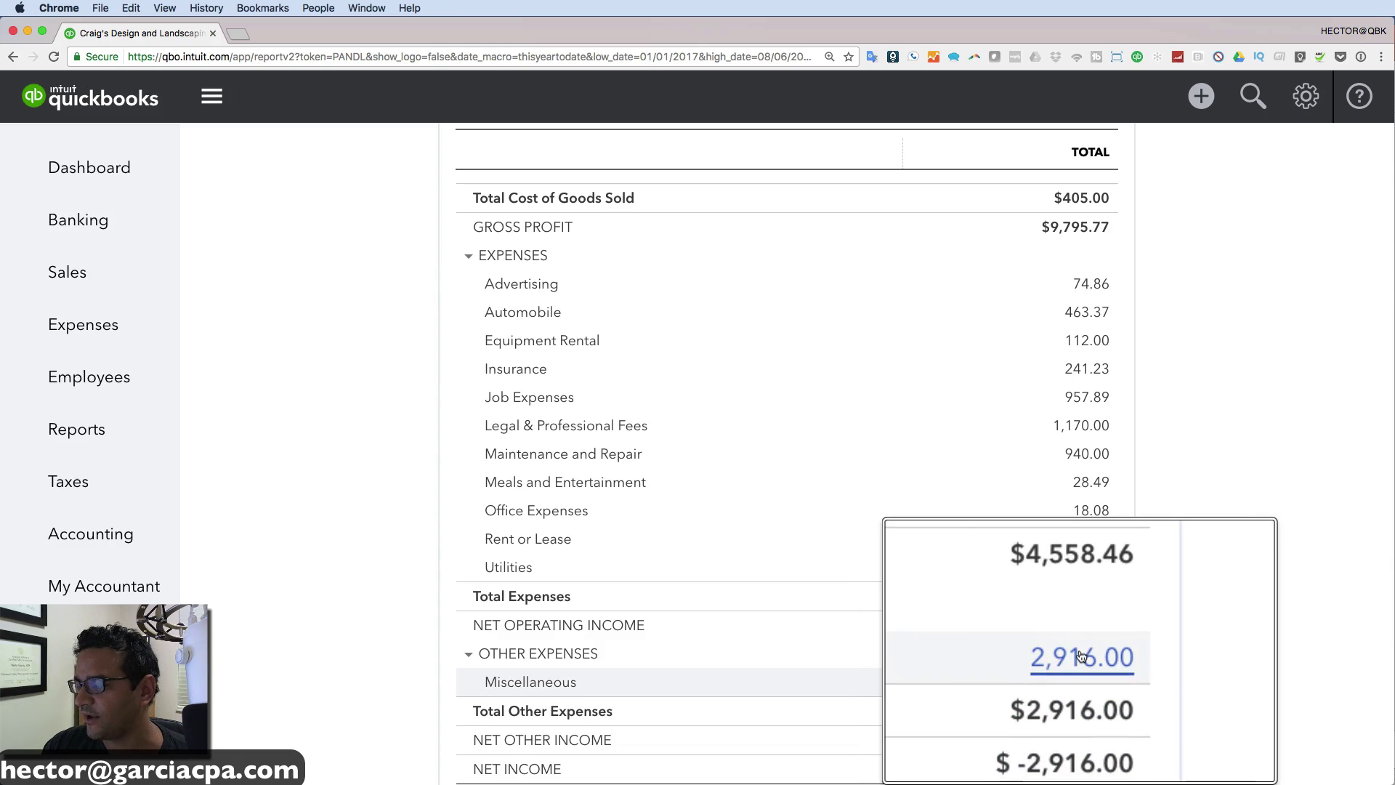
pyautogui.click(1087, 681)
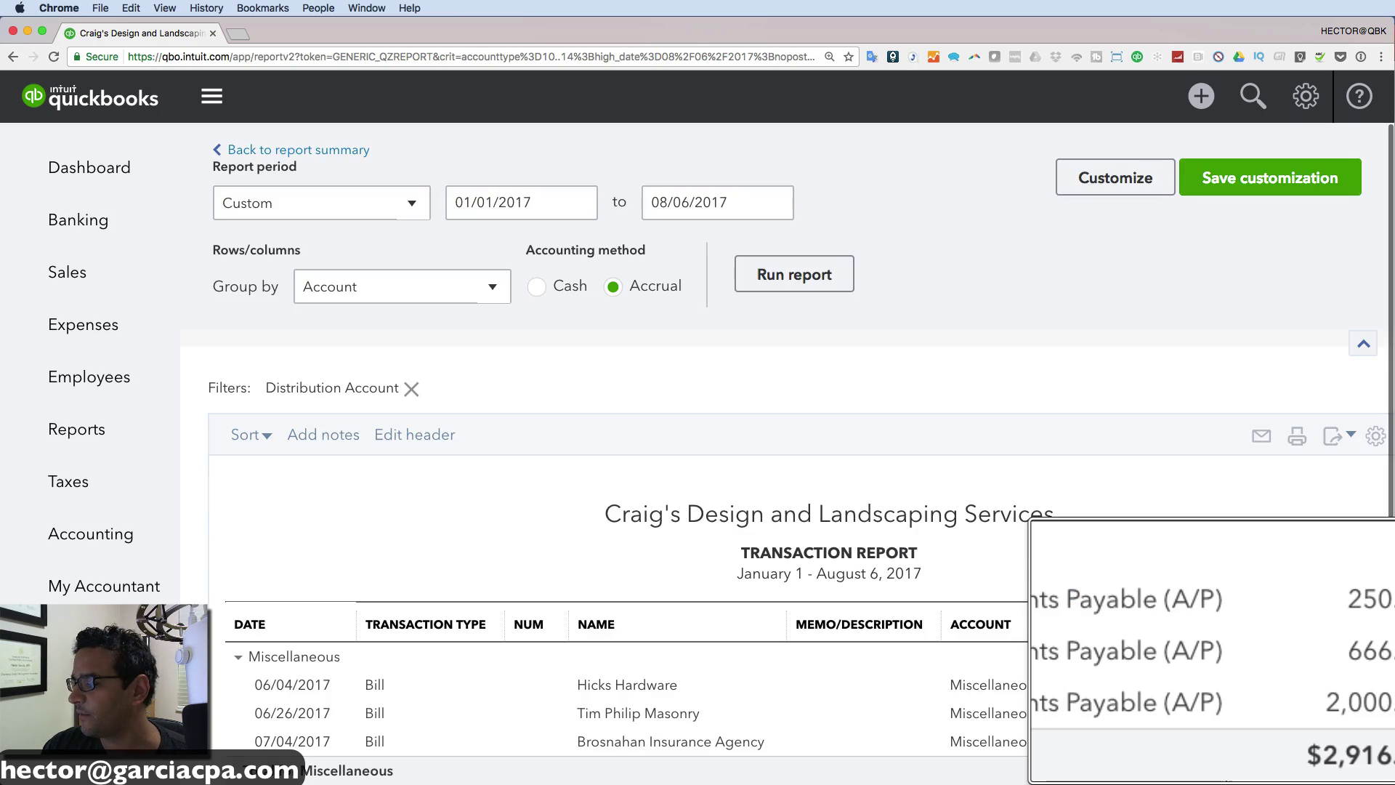
# - Open the Hicks Hardware bill dated 06/04/2017 and change its line 1 account to Equipment Rental
pyautogui.scroll(-3, 937, 701)
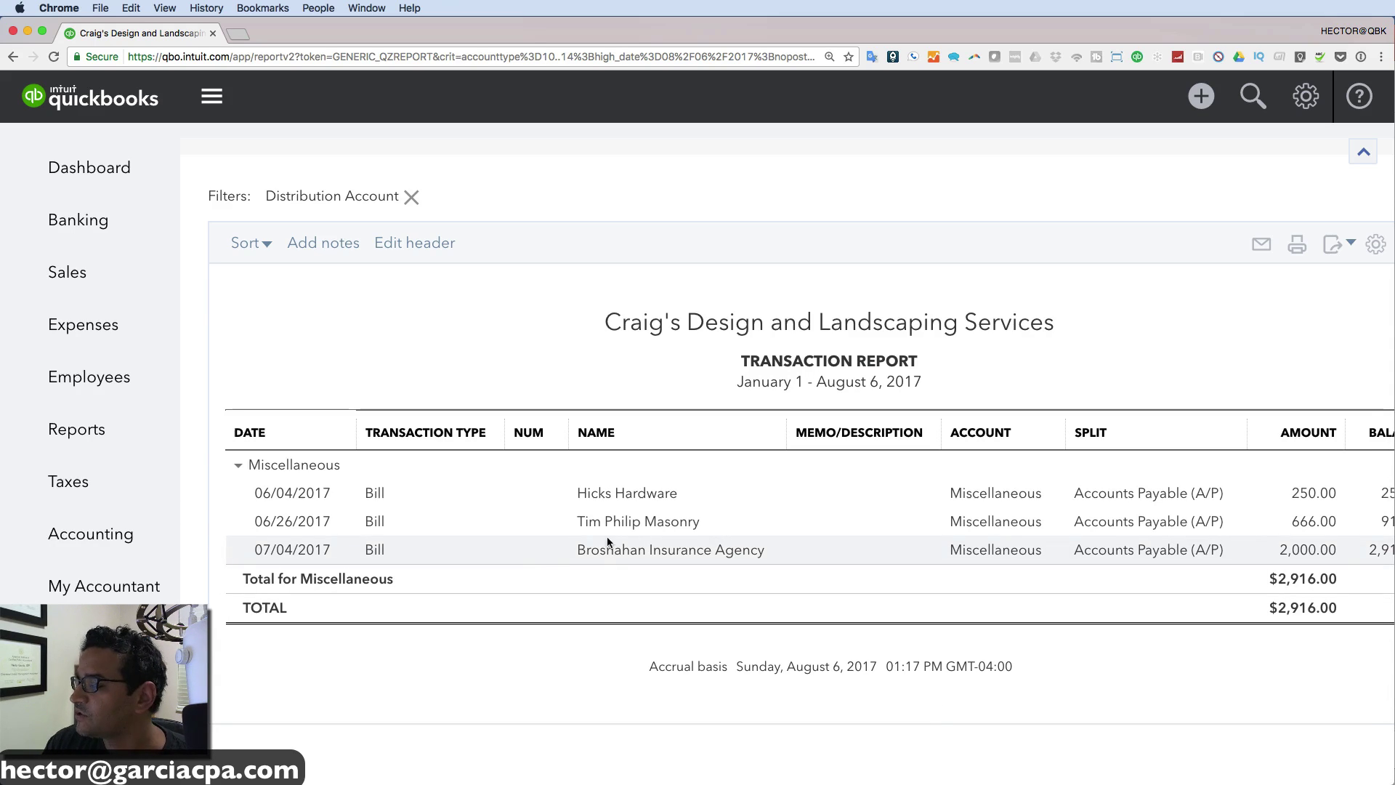
pyautogui.click(610, 496)
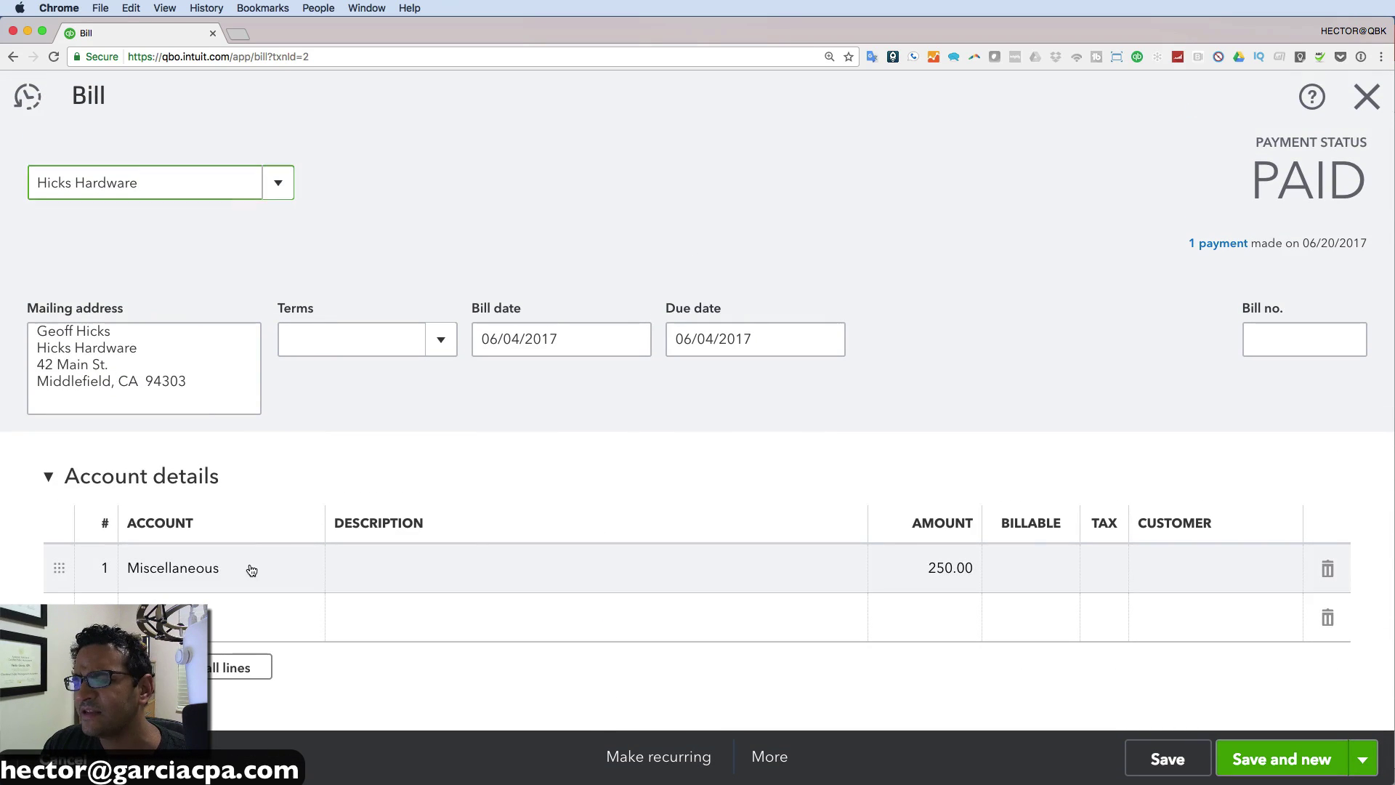
pyautogui.click(249, 569)
pyautogui.click(307, 572)
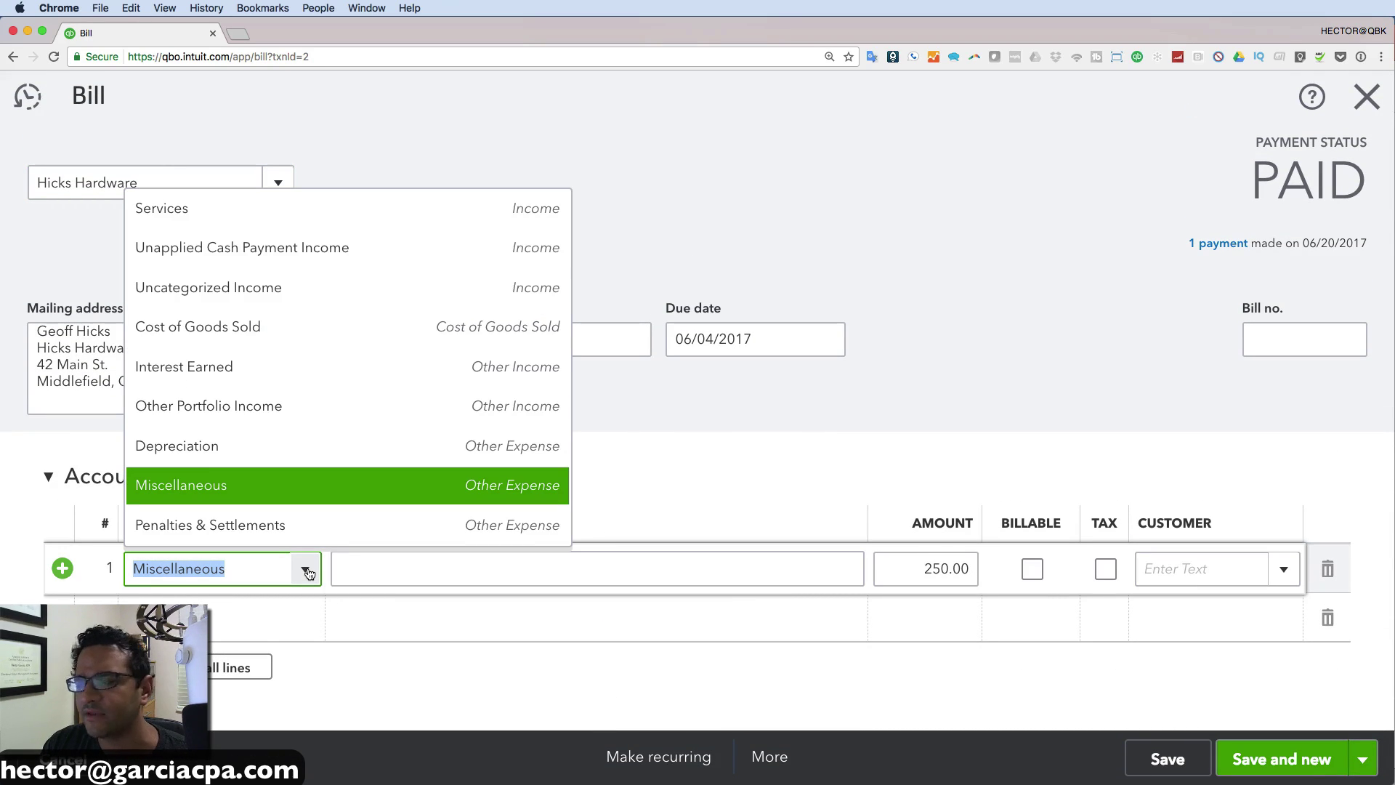
pyautogui.scroll(4, 249, 393)
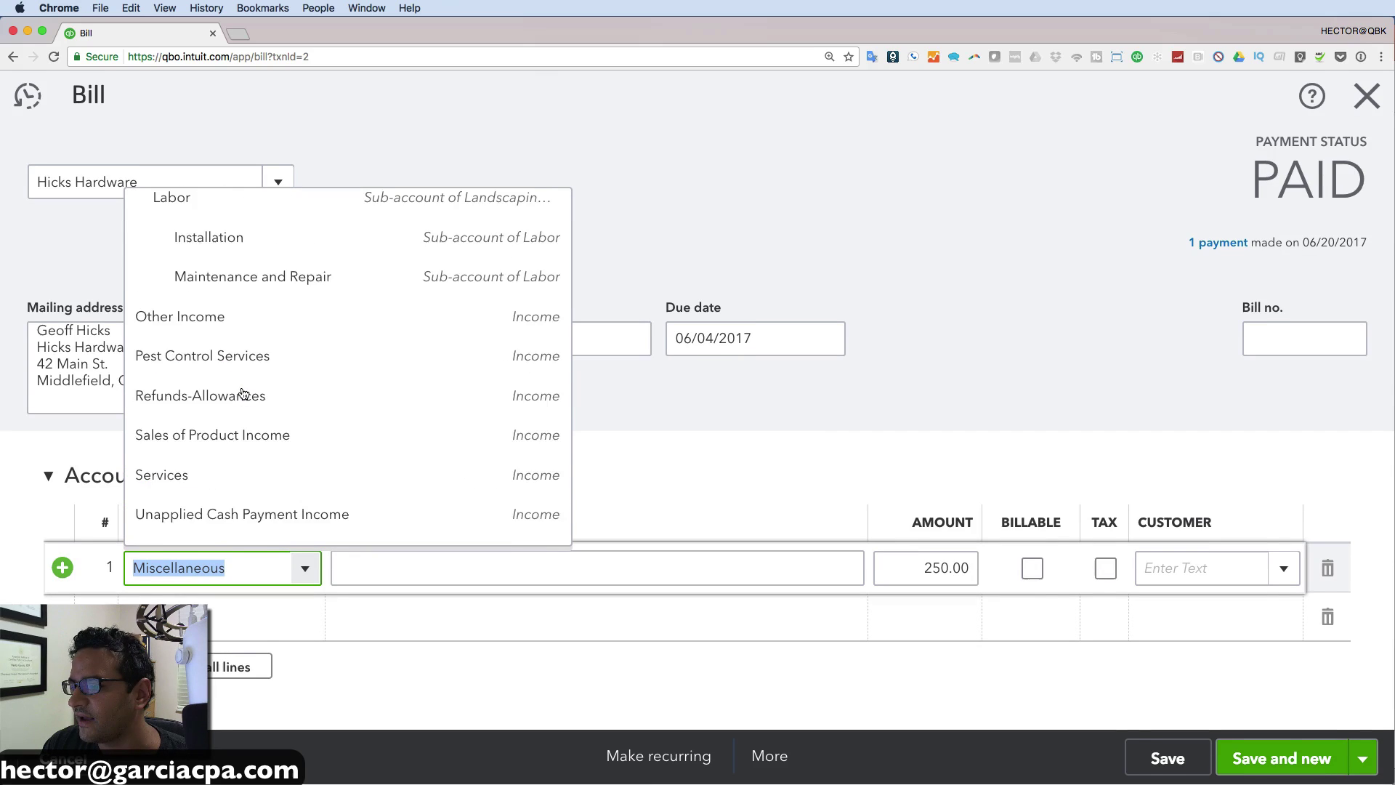
pyautogui.scroll(15, 240, 383)
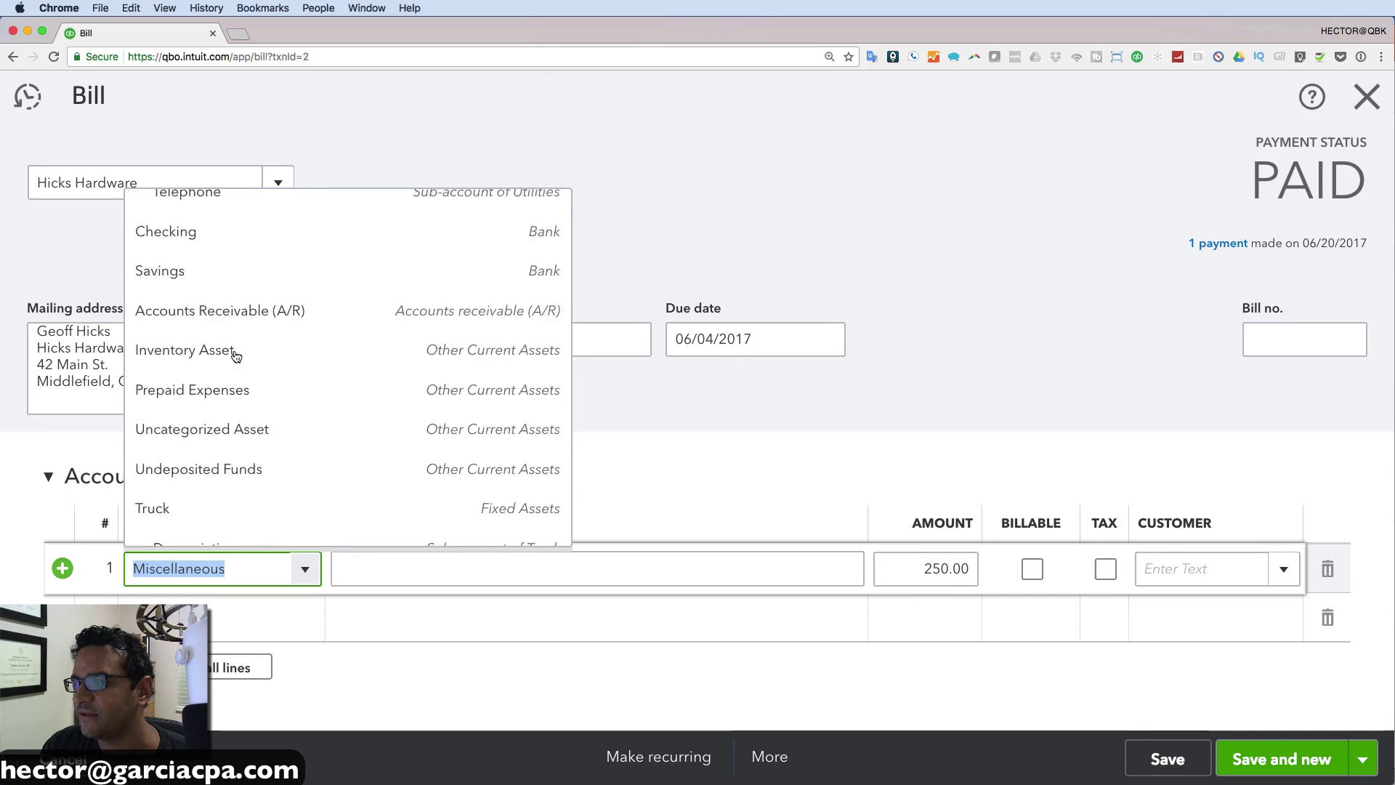
pyautogui.scroll(-20, 236, 356)
pyautogui.scroll(5, 236, 357)
pyautogui.scroll(-1, 236, 356)
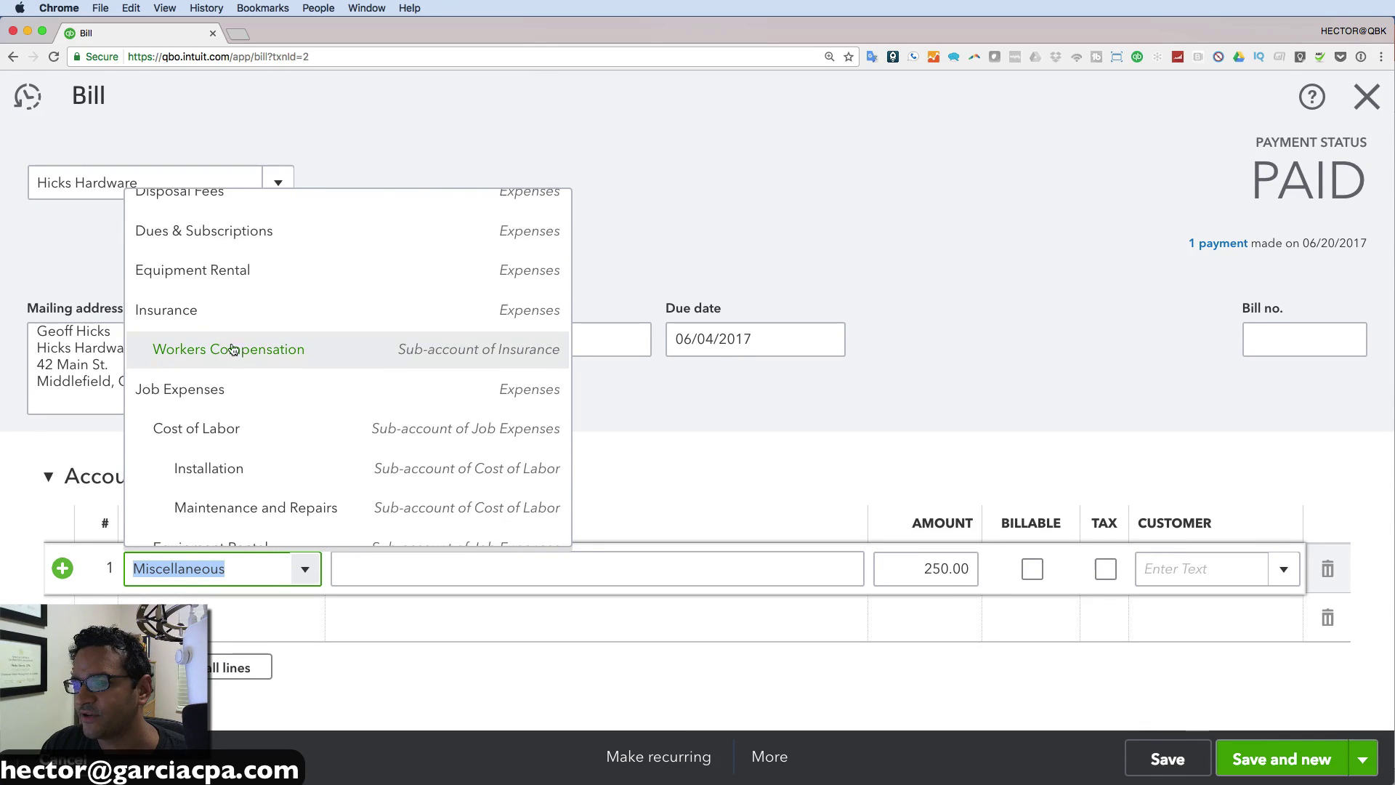
pyautogui.click(221, 286)
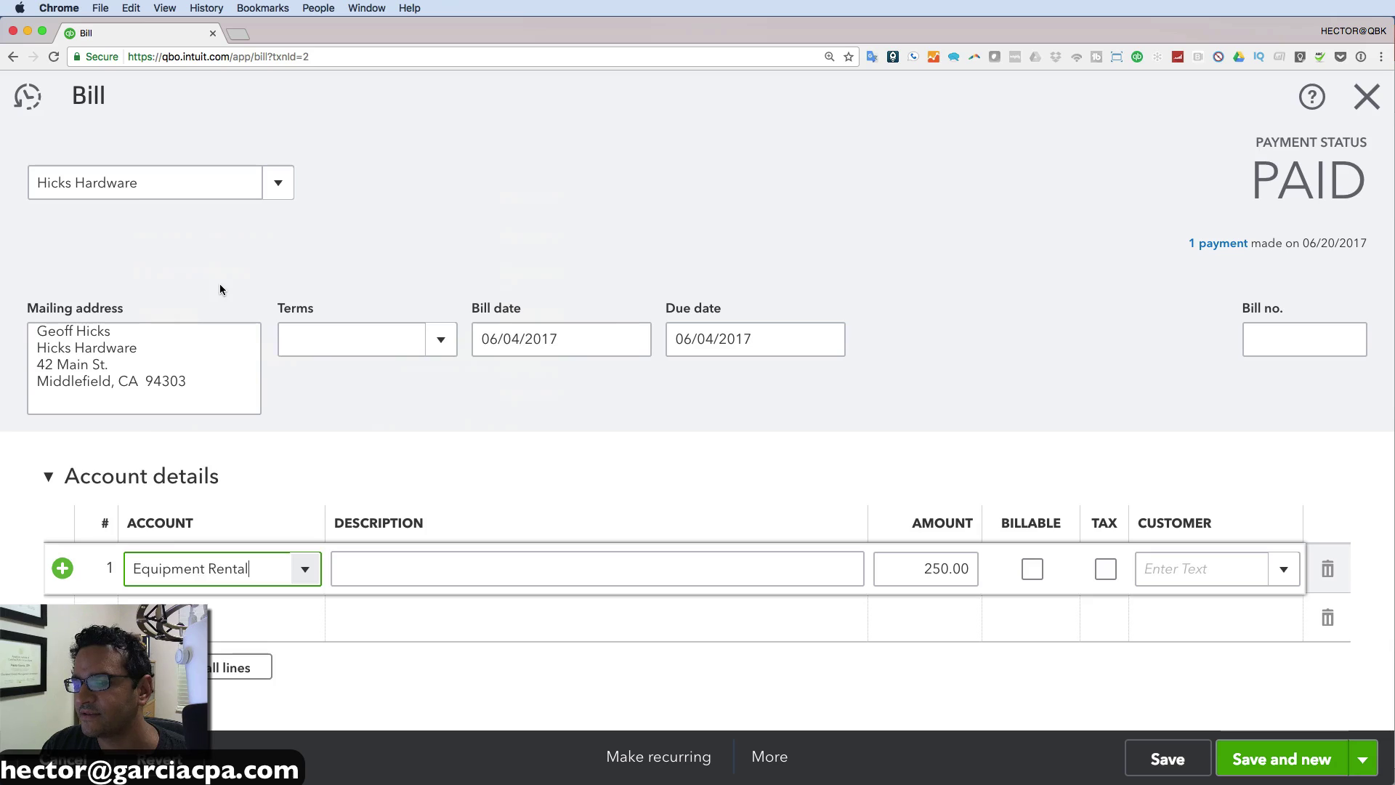
# - Save and close the bill, accepting the change to the linked transaction and declining the online bill payment offer
pyautogui.click(1368, 759)
pyautogui.click(1247, 721)
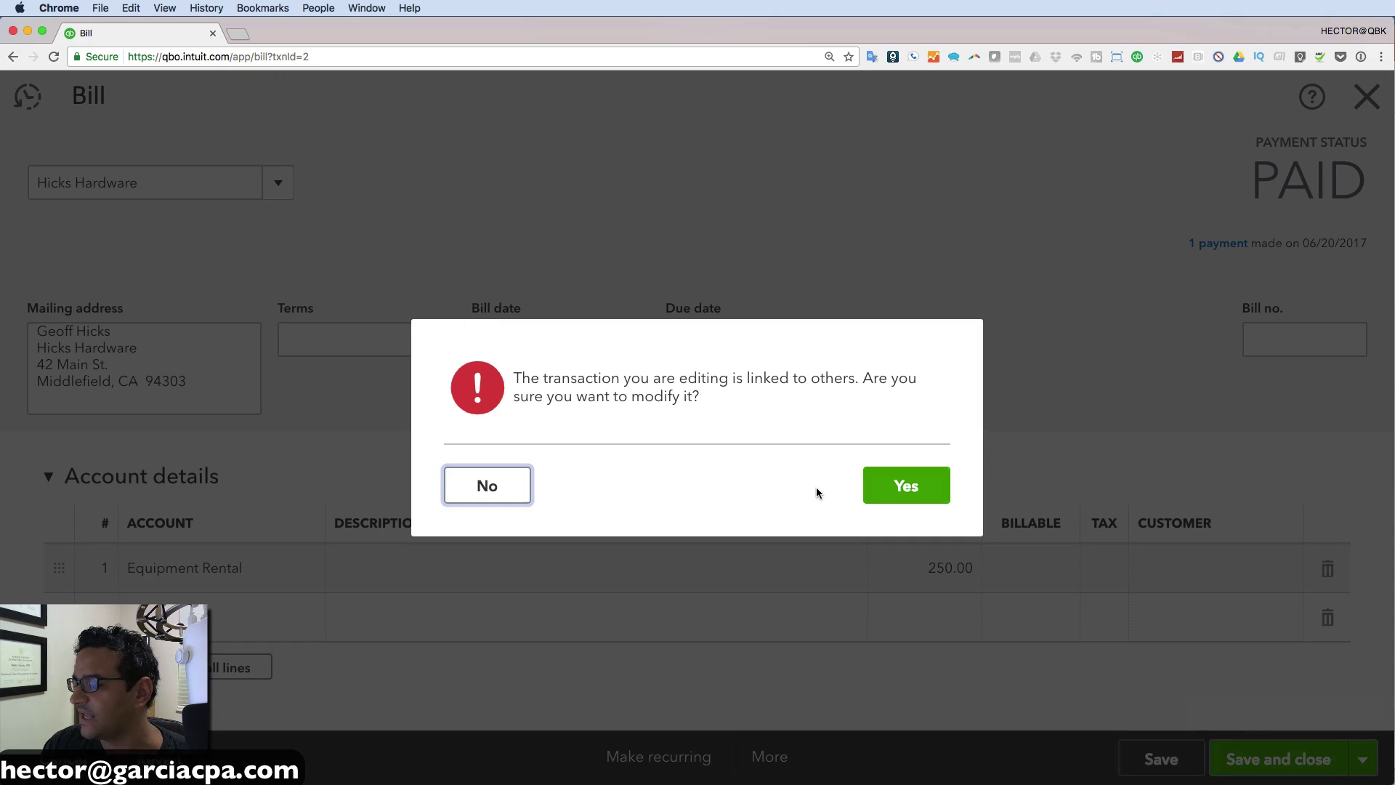
pyautogui.click(929, 477)
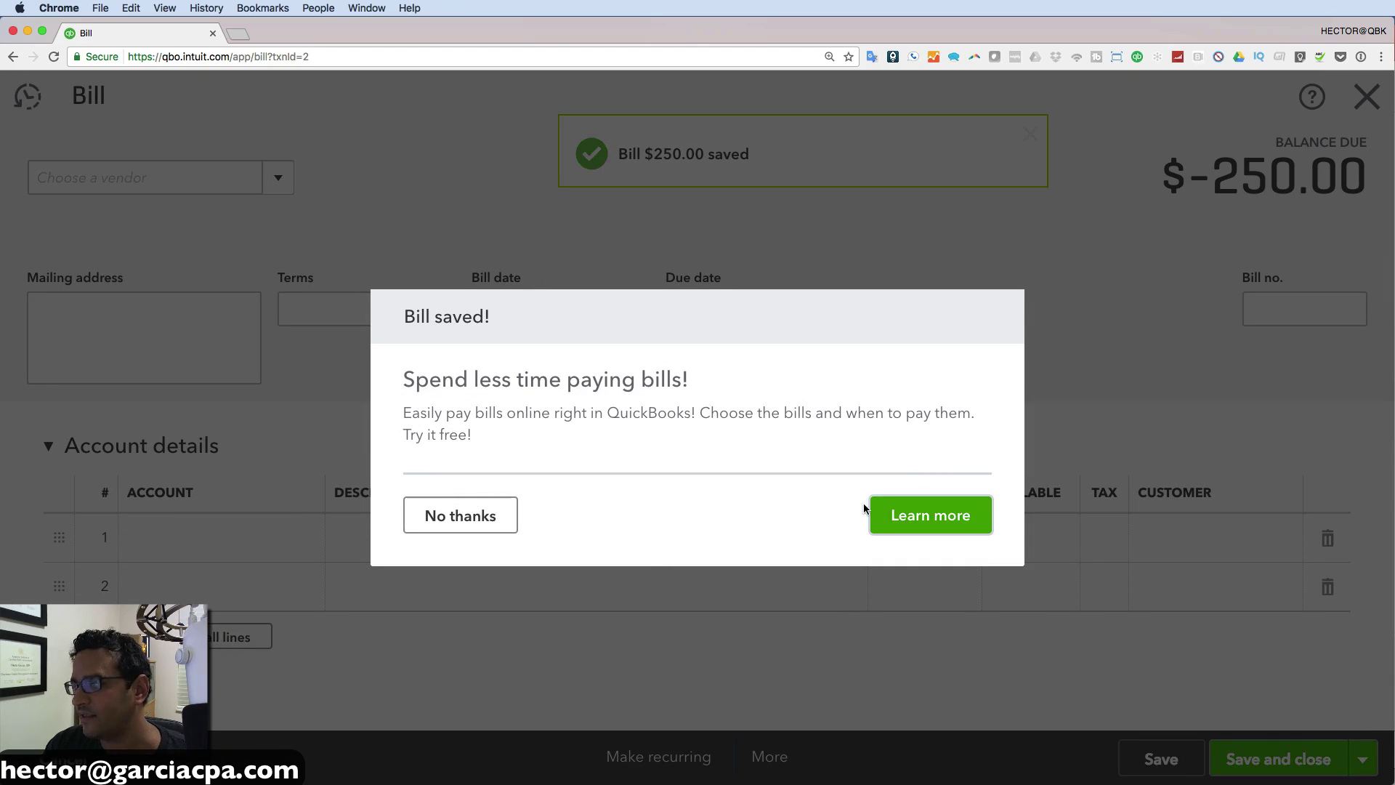
pyautogui.click(461, 515)
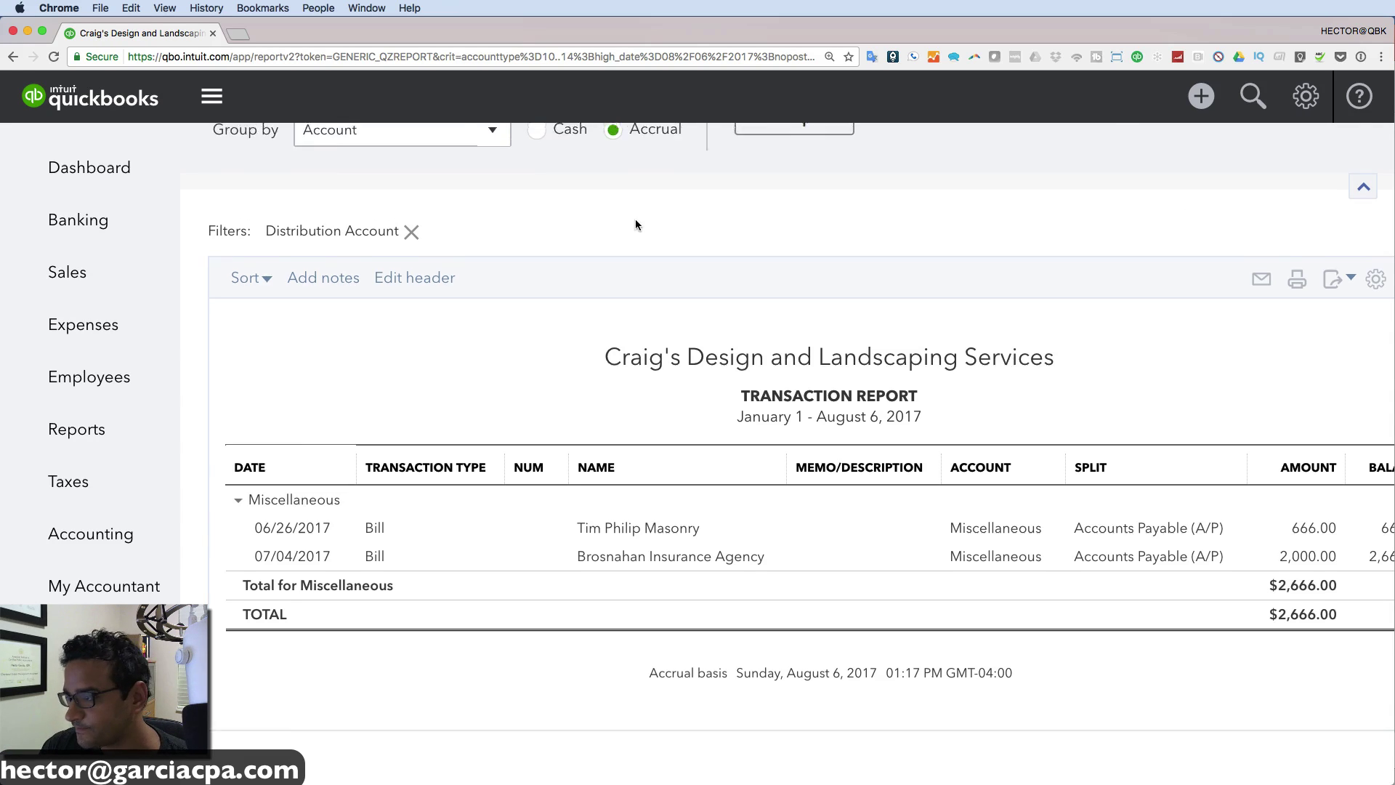
# - Return to the Profit and Loss summary and examine the Equipment Rental and Miscellaneous expense amounts
pyautogui.scroll(3, 635, 219)
pyautogui.click(303, 152)
pyautogui.scroll(-10, 302, 153)
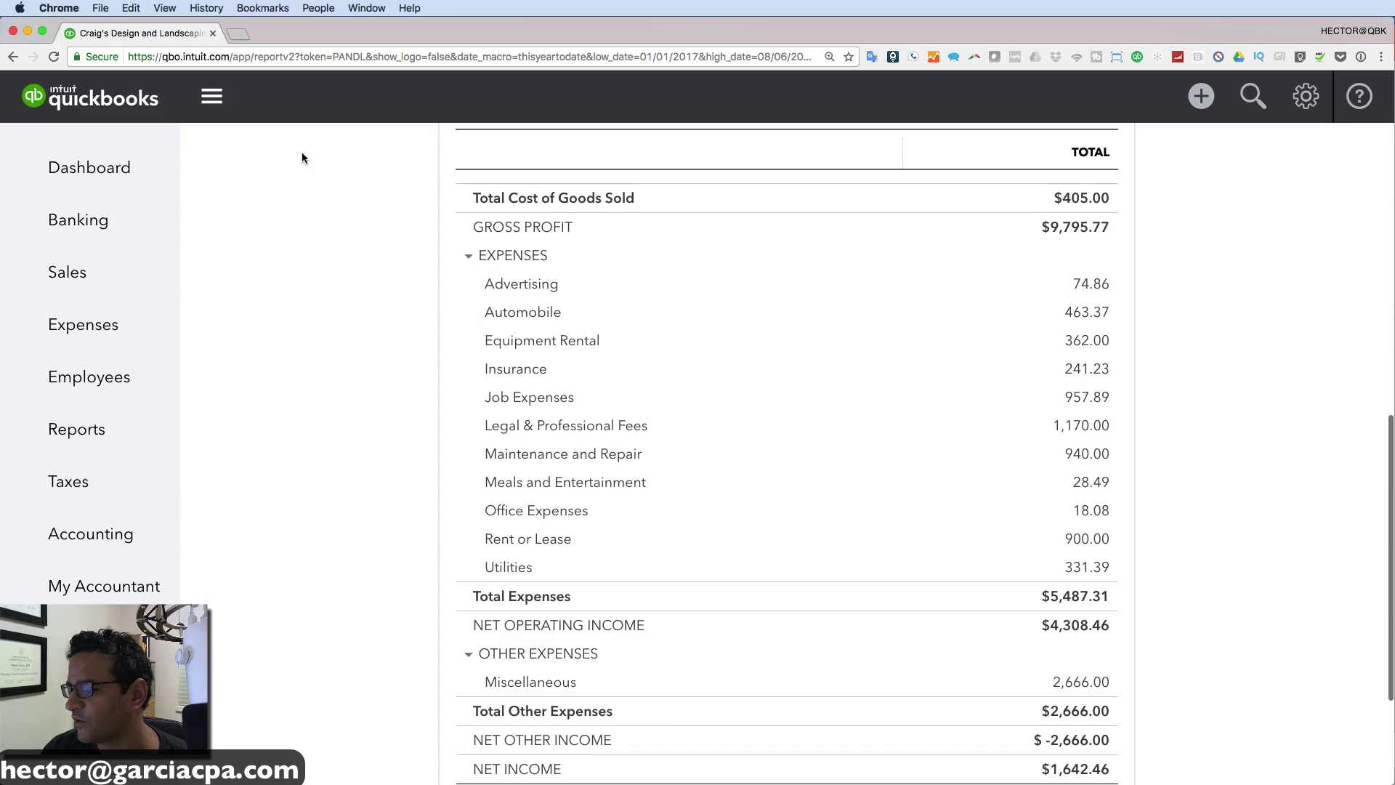
pyautogui.scroll(-1, 1192, 504)
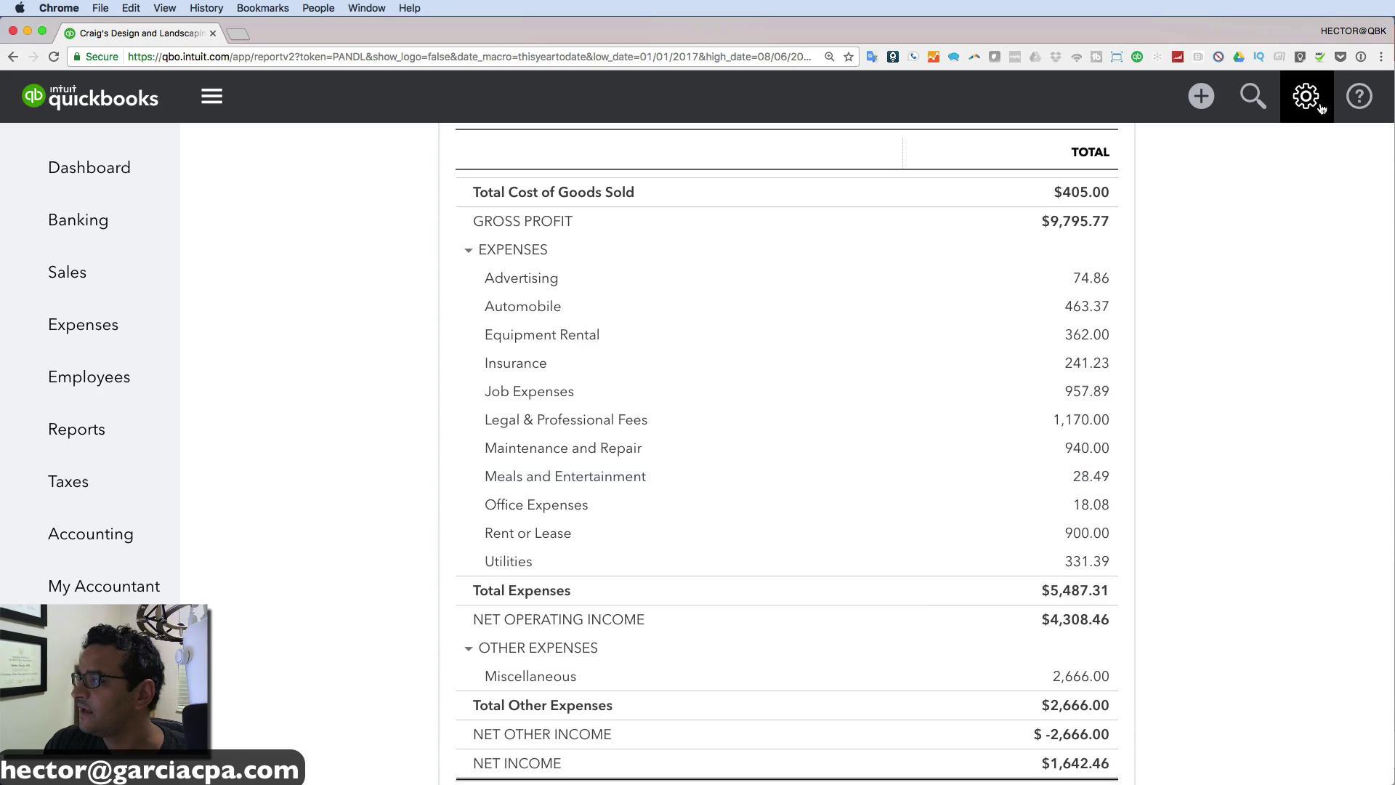
# - Open a new journal entry in a separate browser tab, keeping the Profit and Loss report open
pyautogui.click(1201, 97)
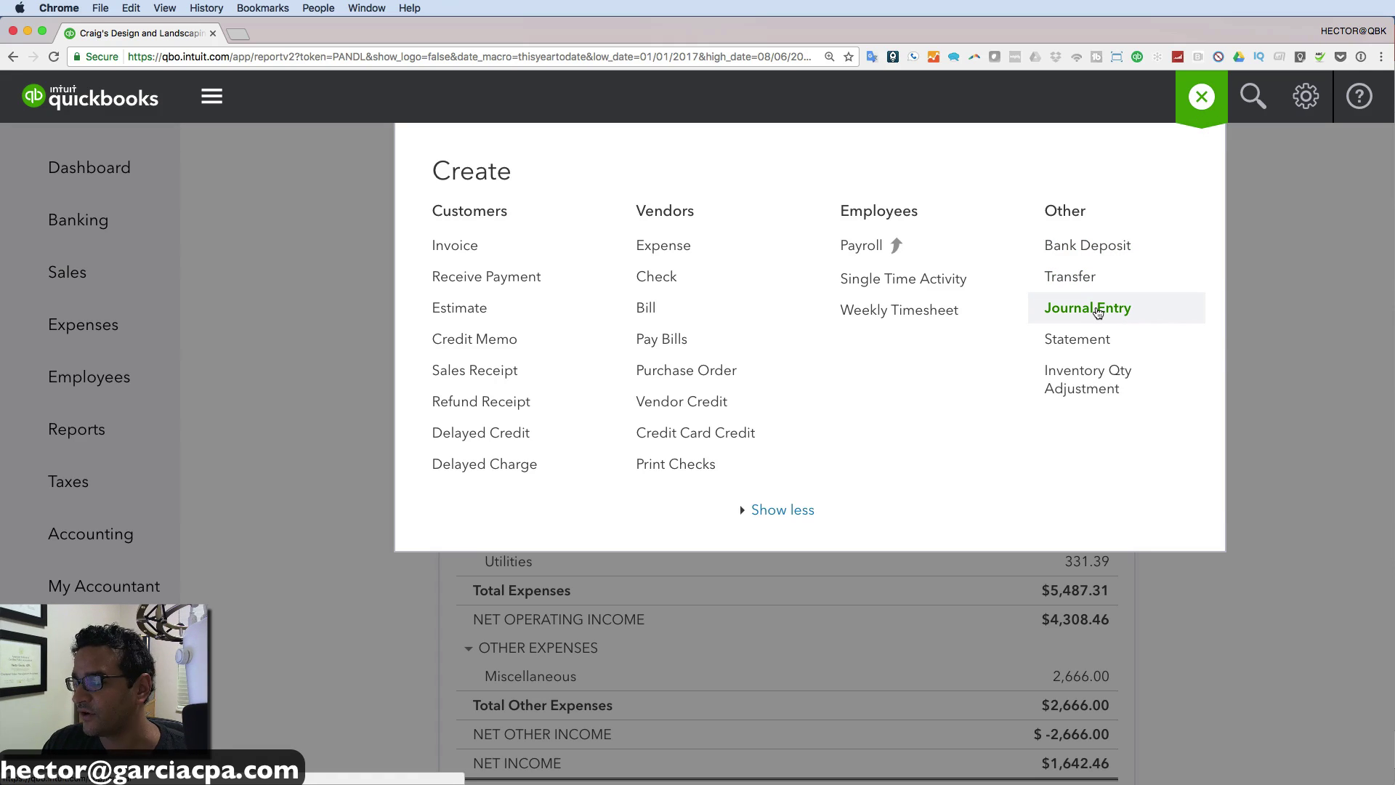
pyautogui.rightClick(1097, 313)
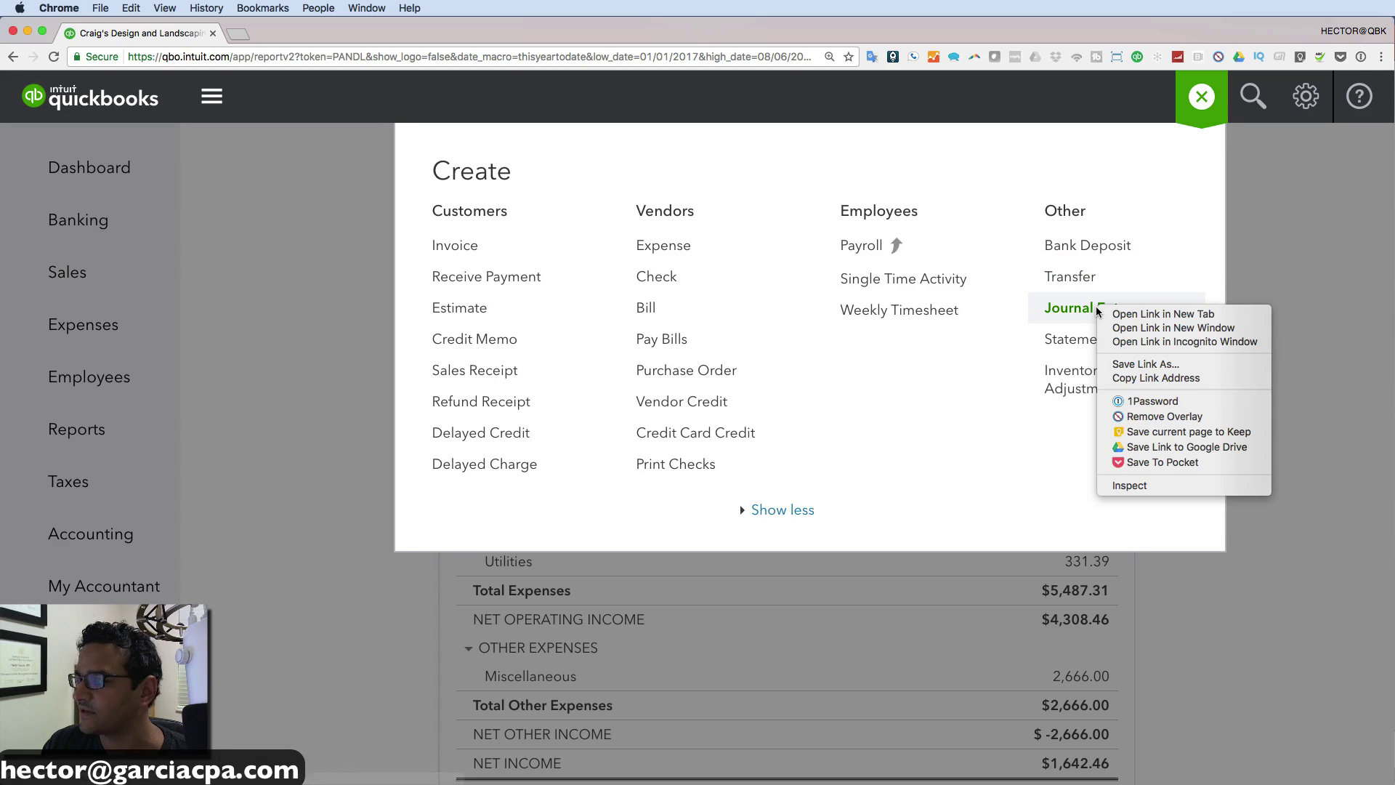
pyautogui.click(1135, 314)
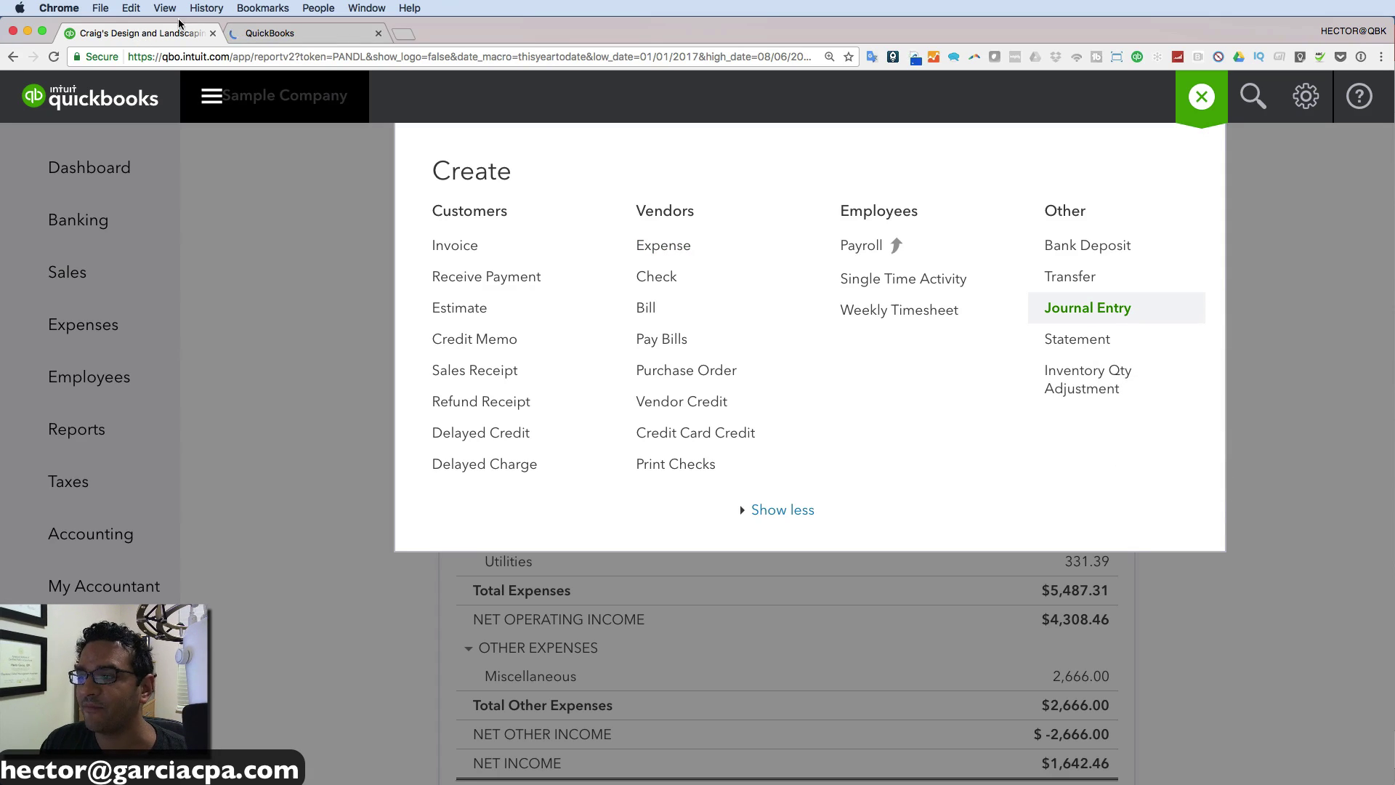
pyautogui.click(319, 32)
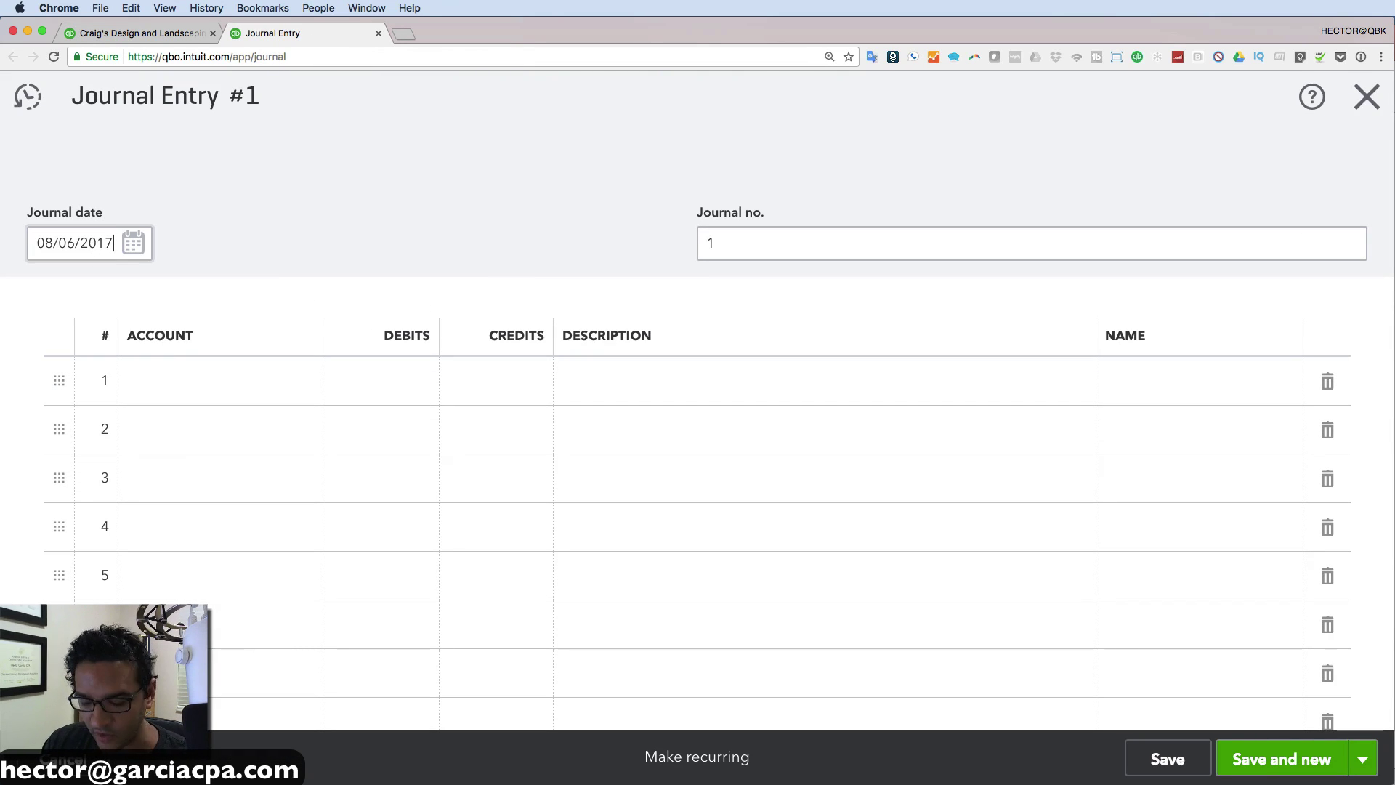
# - Fill in line 1 of the journal entry with the Advertising account and a credit of 74.86
pyautogui.click(191, 384)
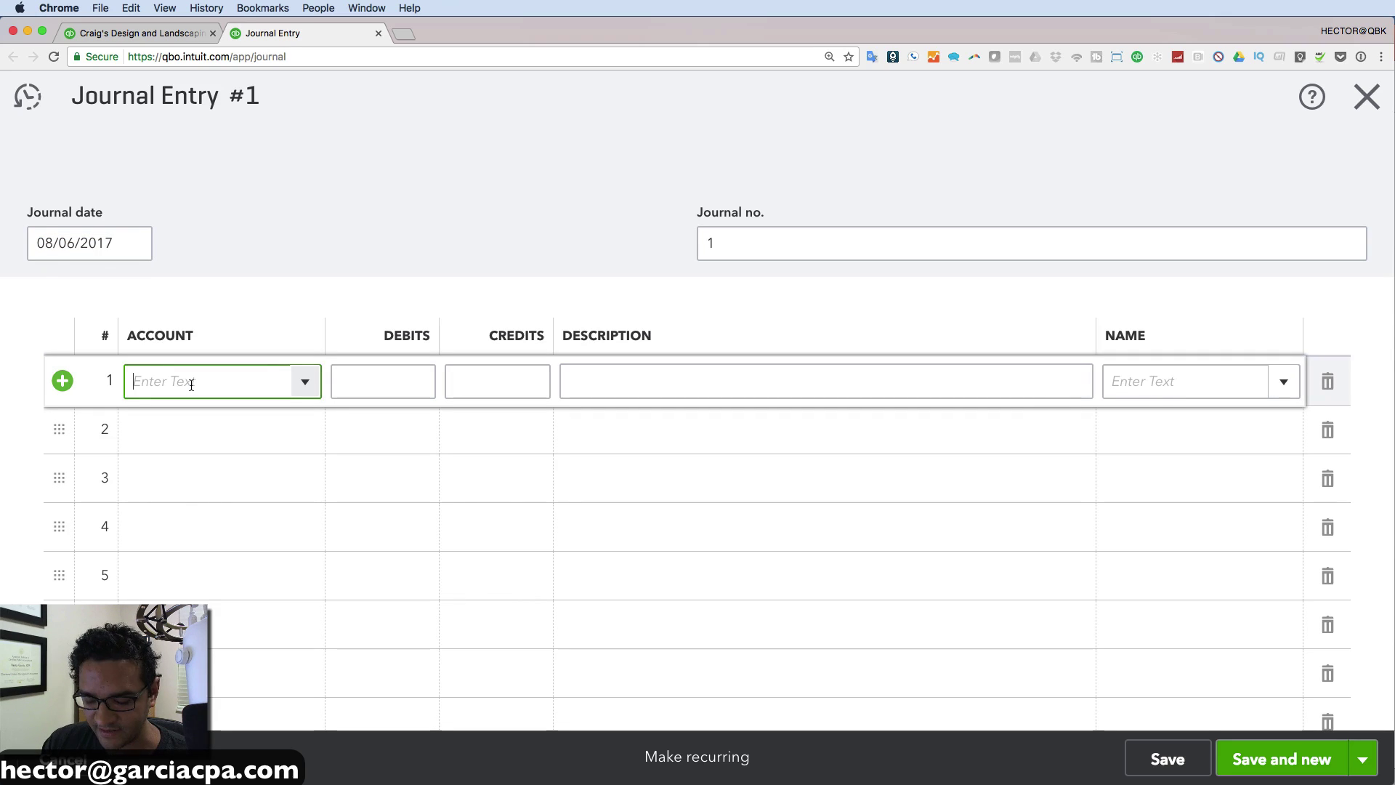
pyautogui.write('ad')
pyautogui.click(175, 461)
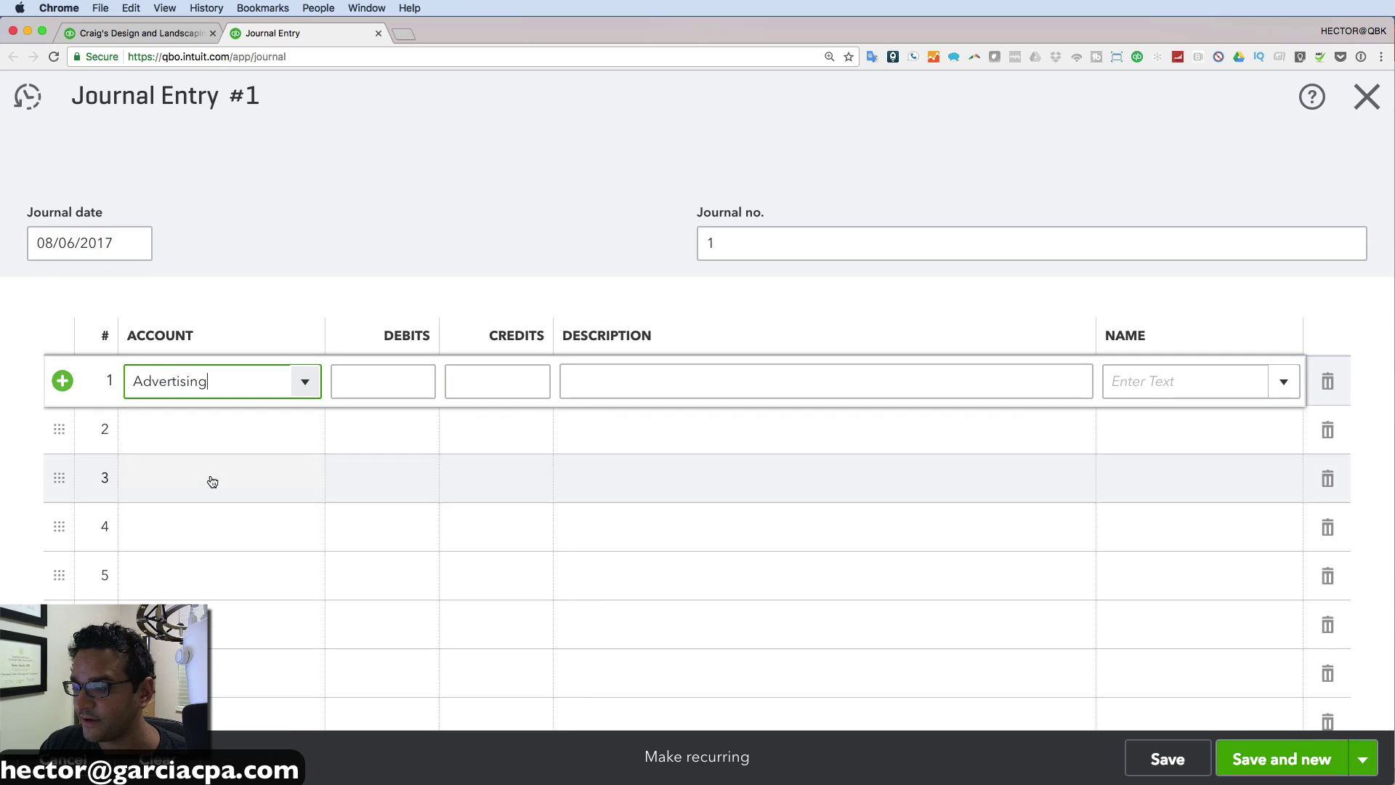
pyautogui.click(545, 373)
pyautogui.click(386, 372)
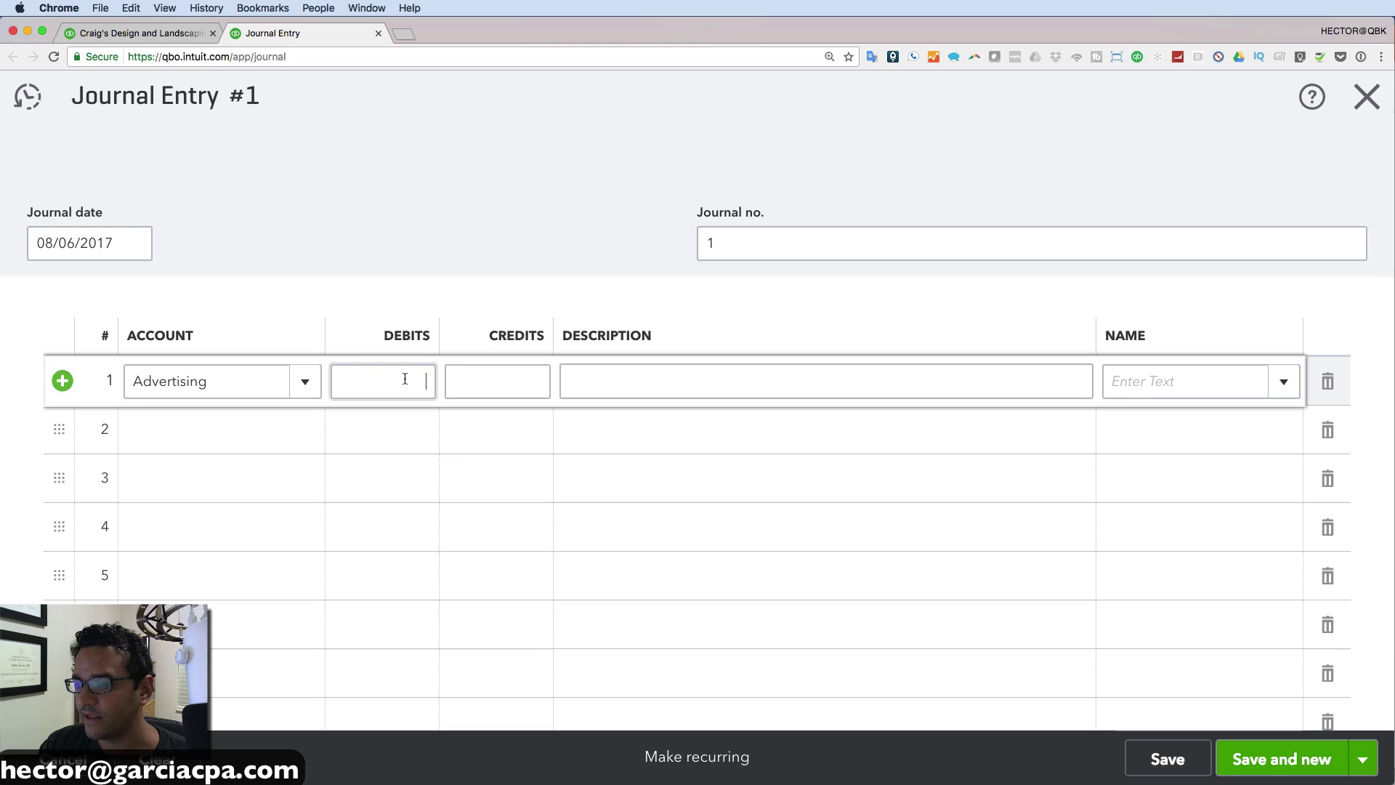
pyautogui.click(501, 380)
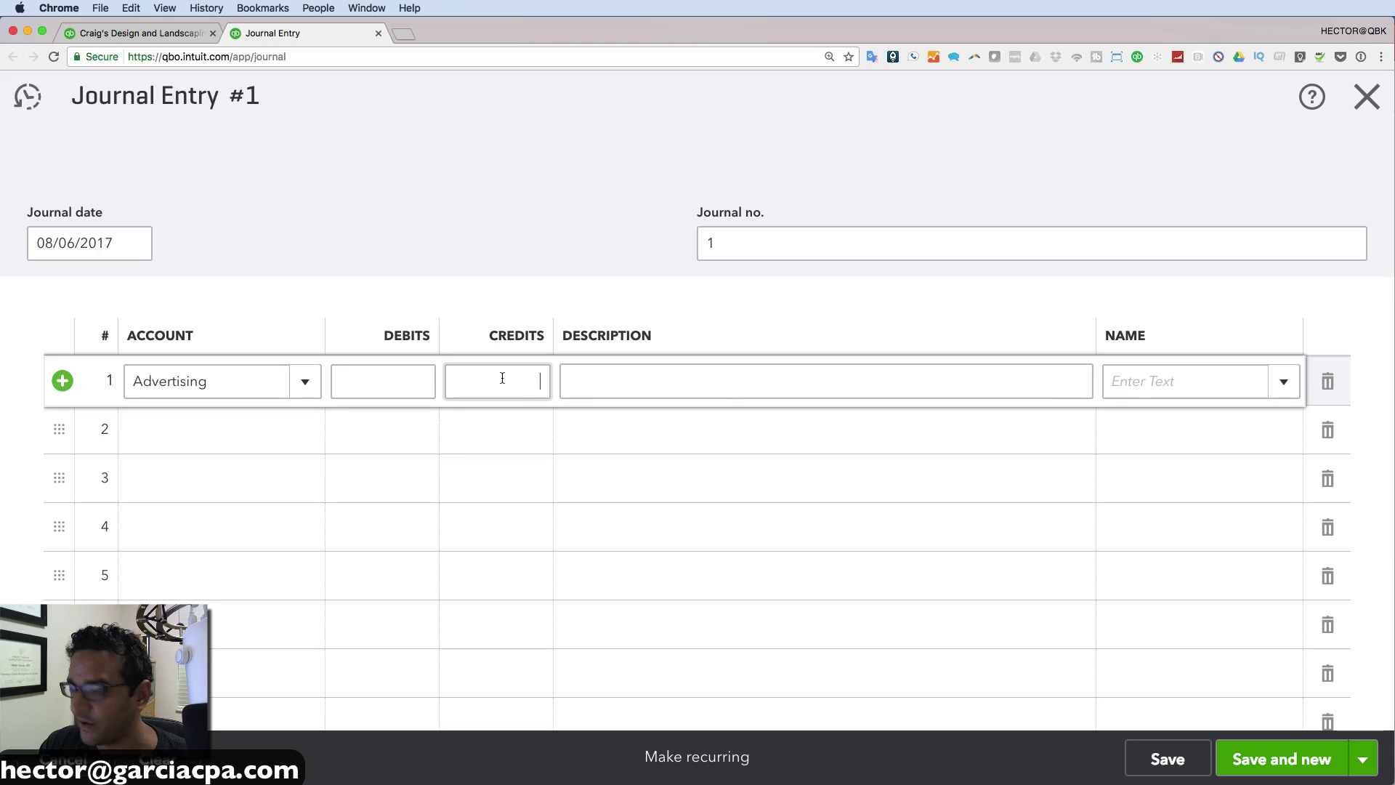
pyautogui.write('74.')
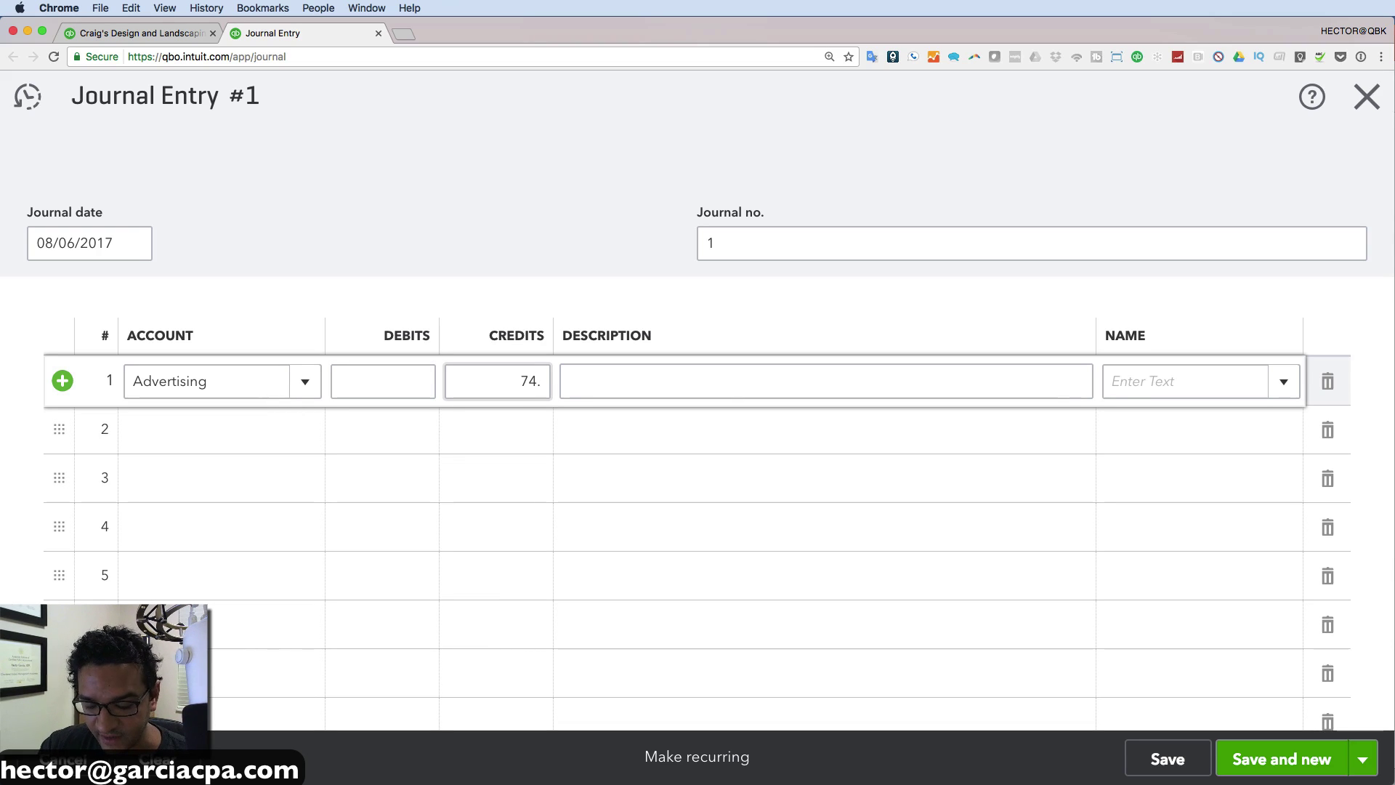
pyautogui.write('86')
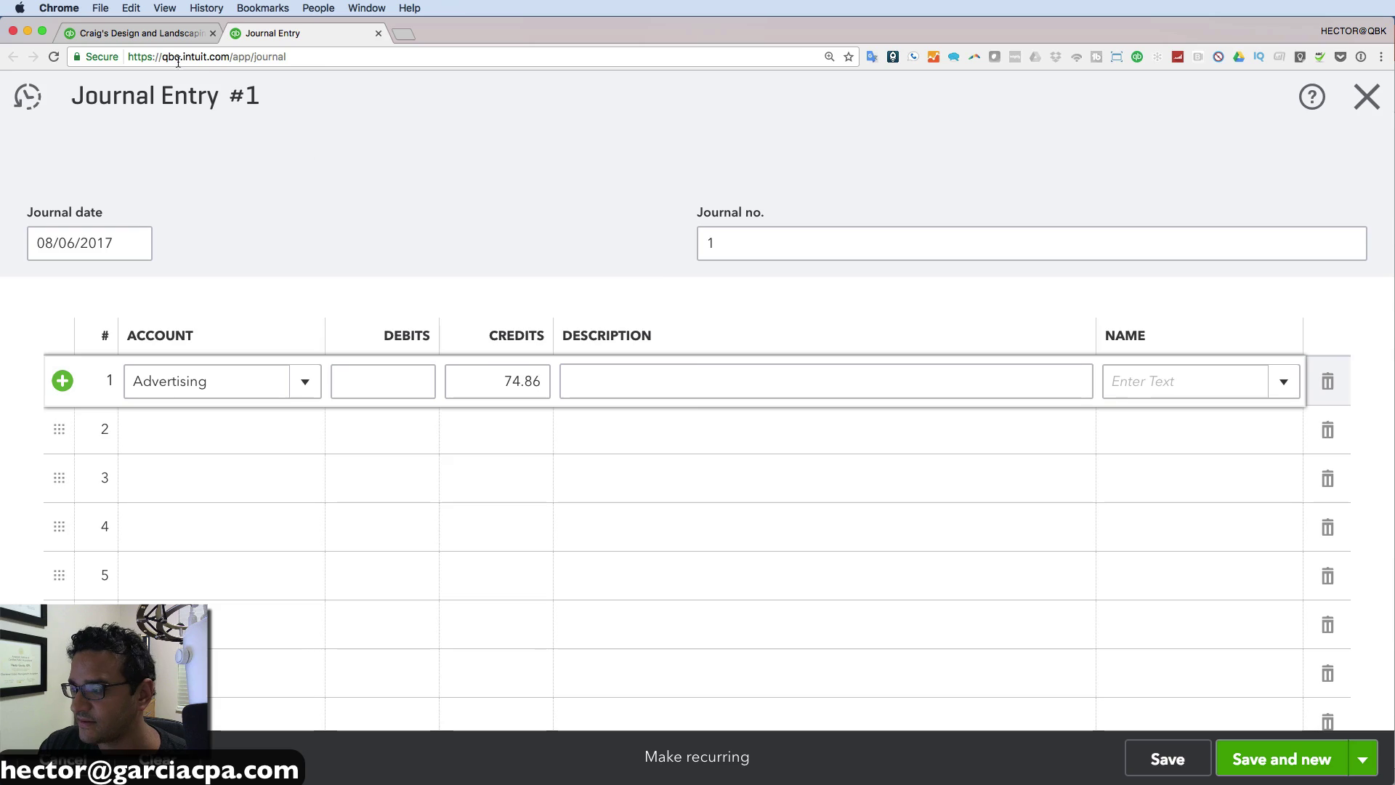
# - After checking the expense accounts in the report, add a Job Expenses line debiting 74.86 and save the journal entry
pyautogui.click(162, 36)
pyautogui.click(1332, 346)
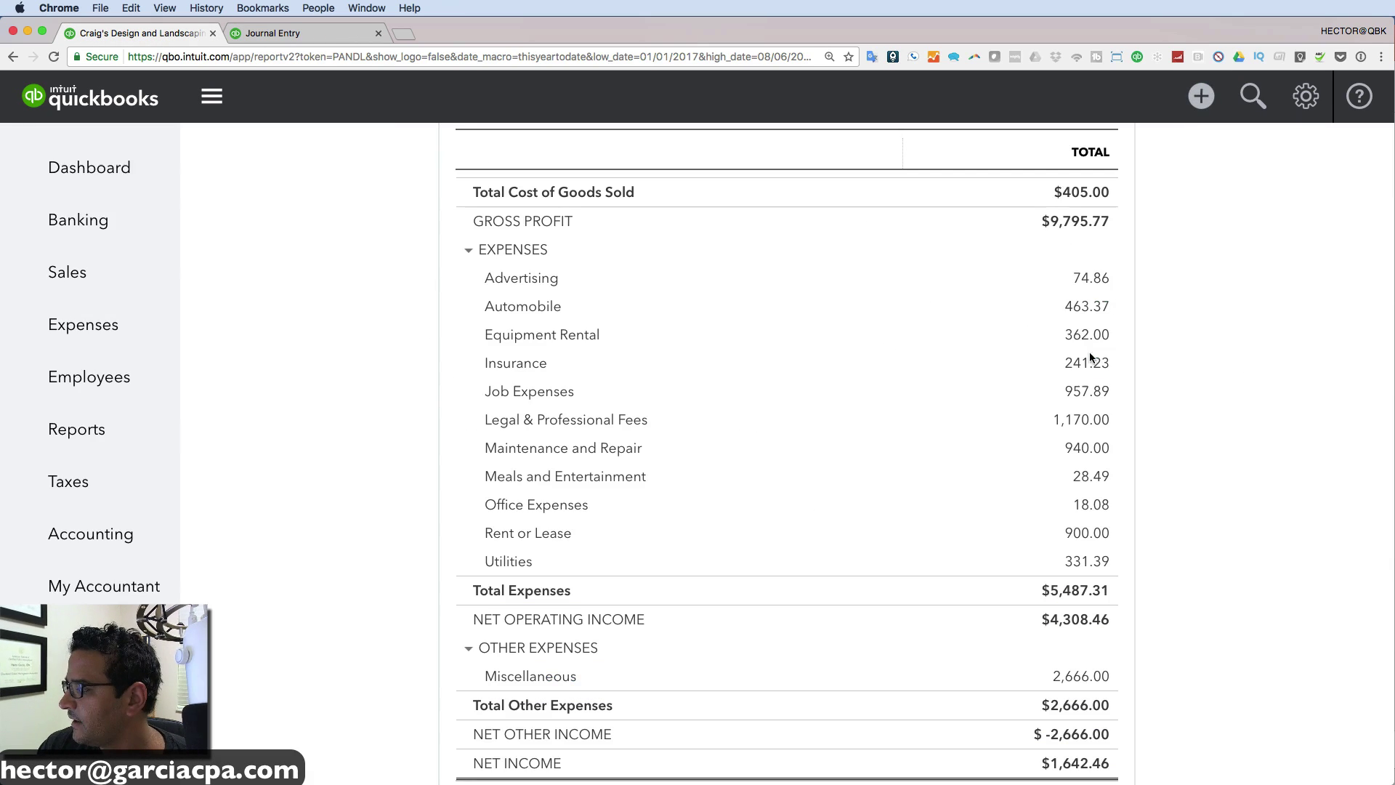
pyautogui.click(272, 34)
pyautogui.click(210, 433)
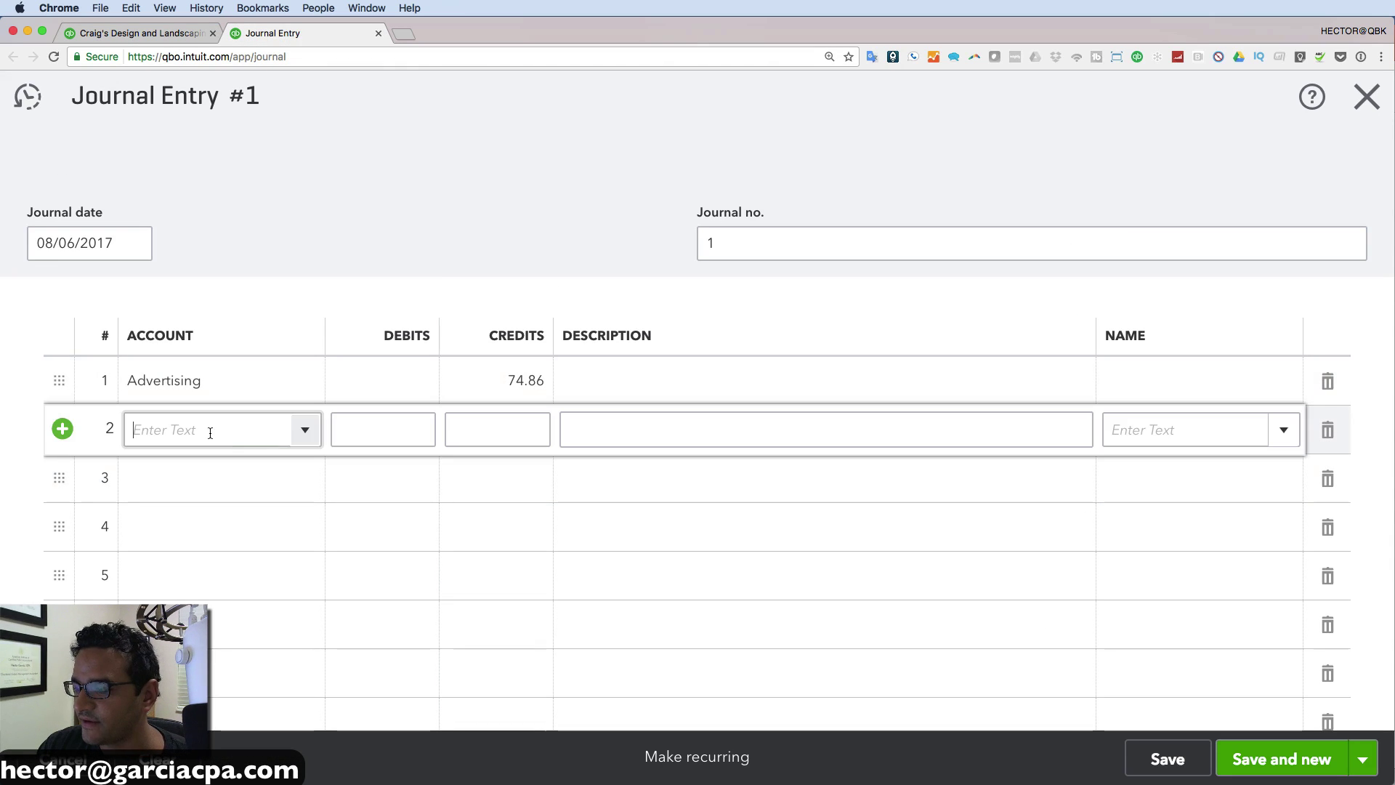
pyautogui.write('job')
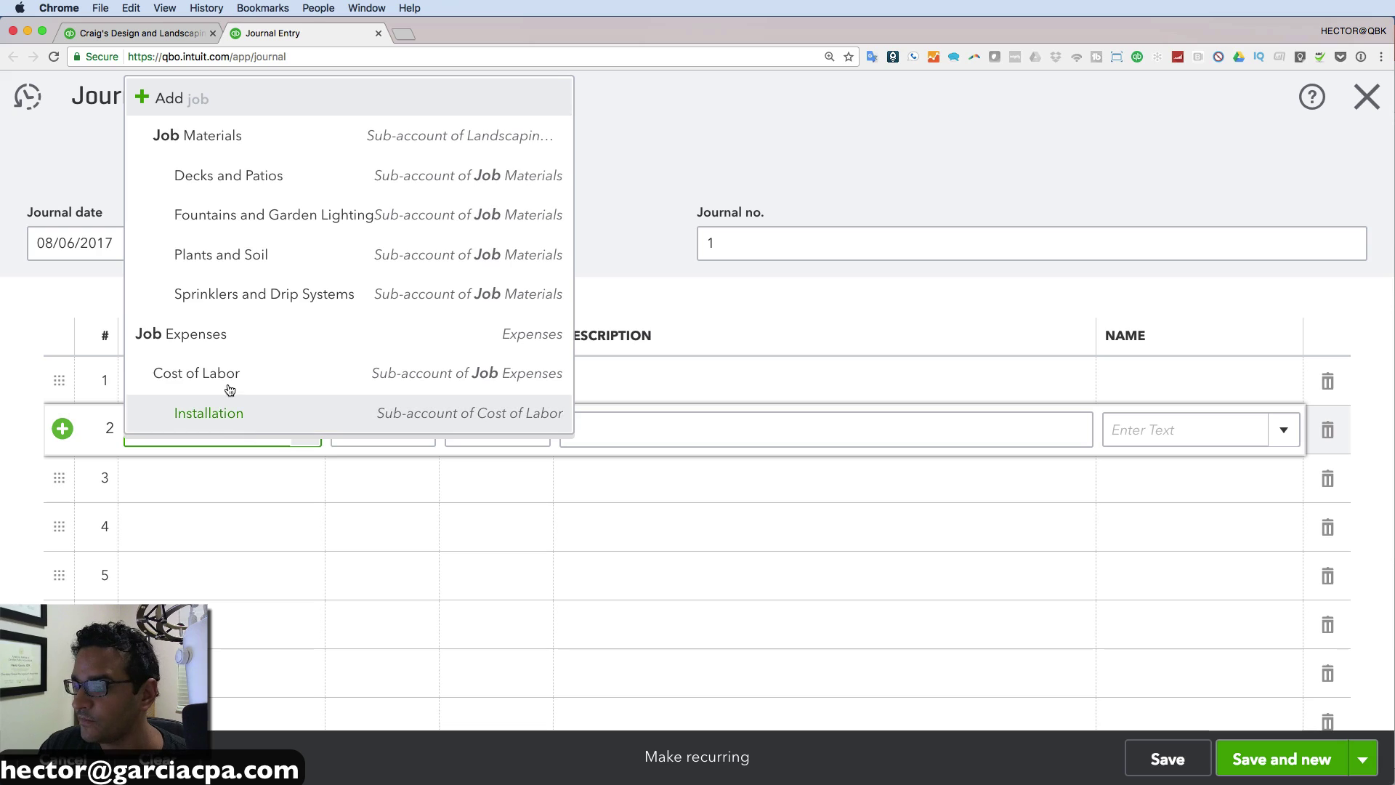
pyautogui.click(218, 338)
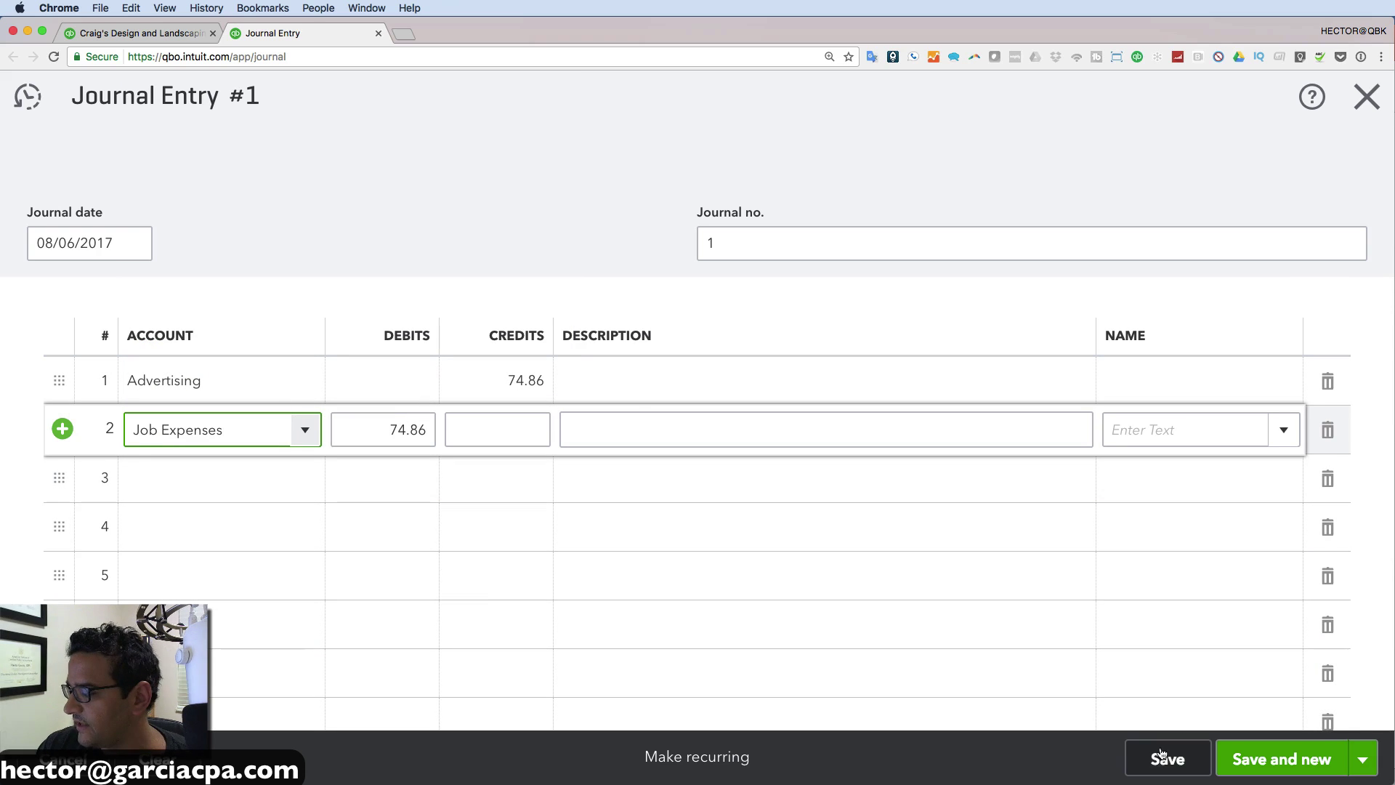
pyautogui.click(1161, 756)
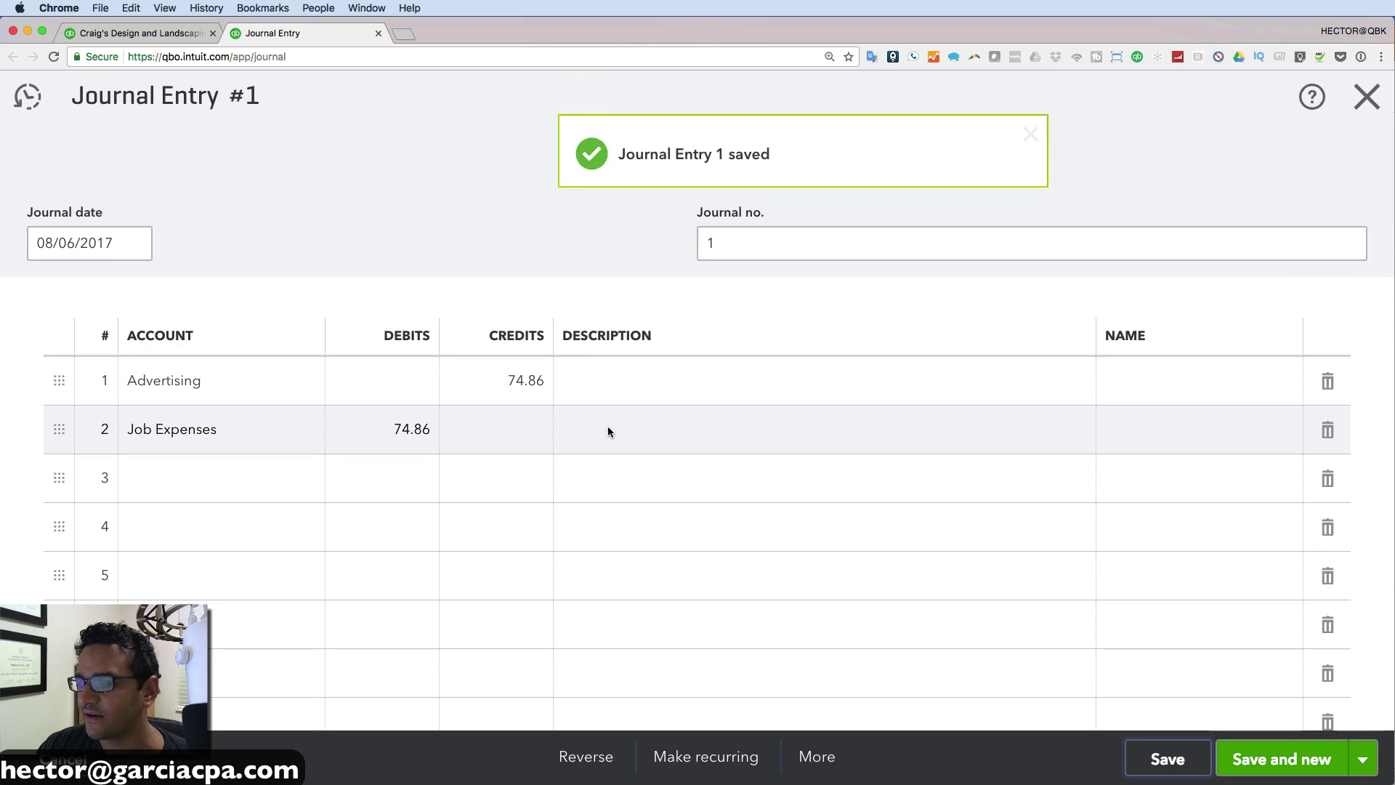
# - Return to the Profit and Loss tab, rerun the report, and open the transaction detail behind the Advertising amount
pyautogui.click(145, 34)
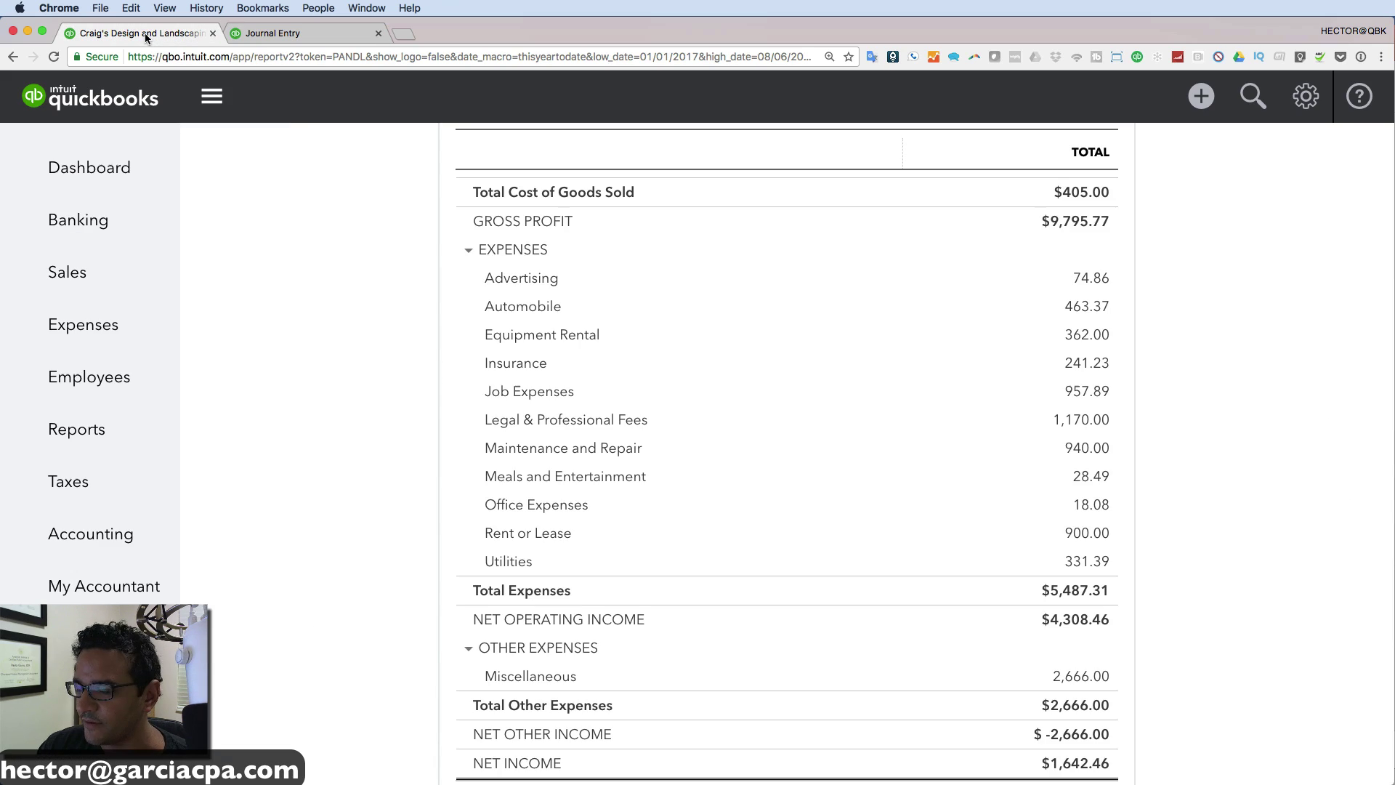
pyautogui.scroll(10, 574, 291)
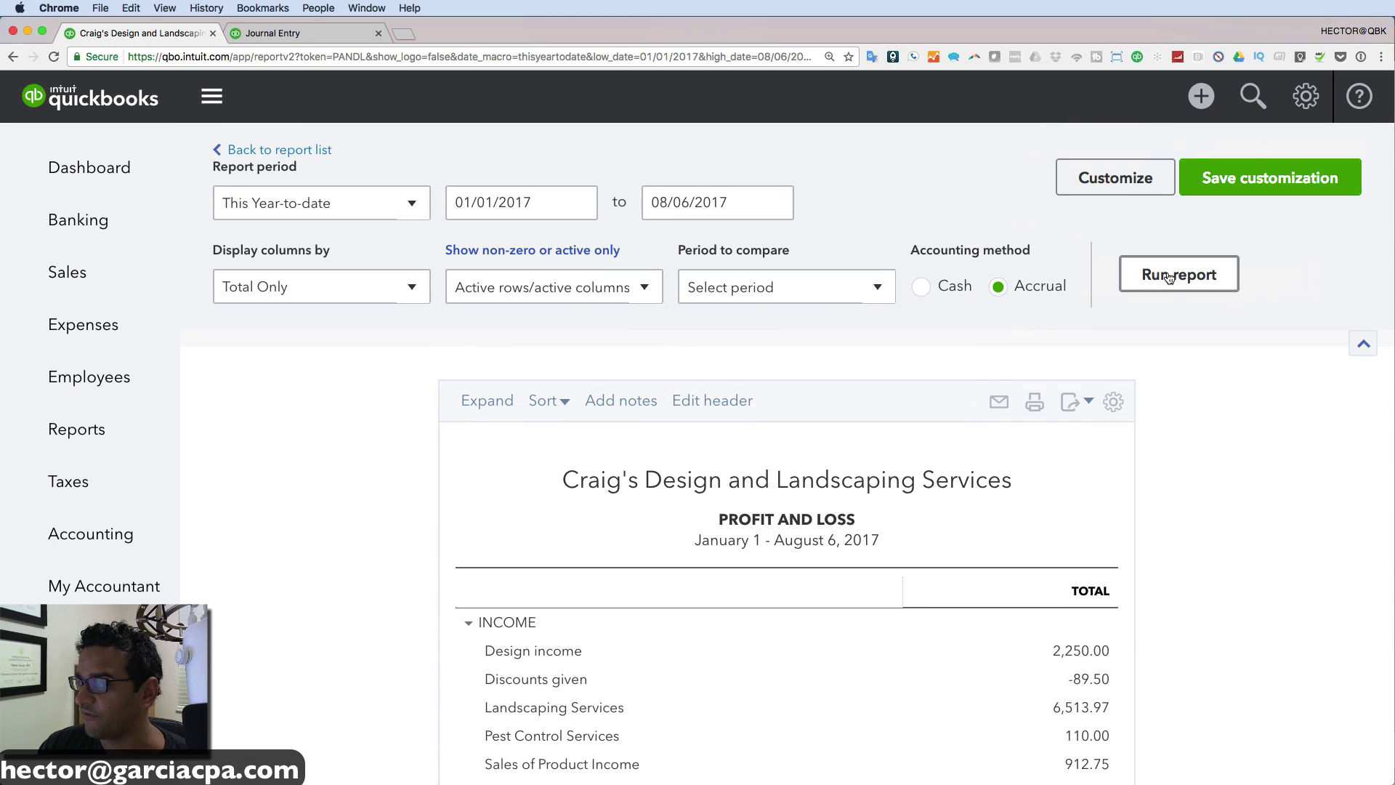
pyautogui.scroll(-6, 1149, 458)
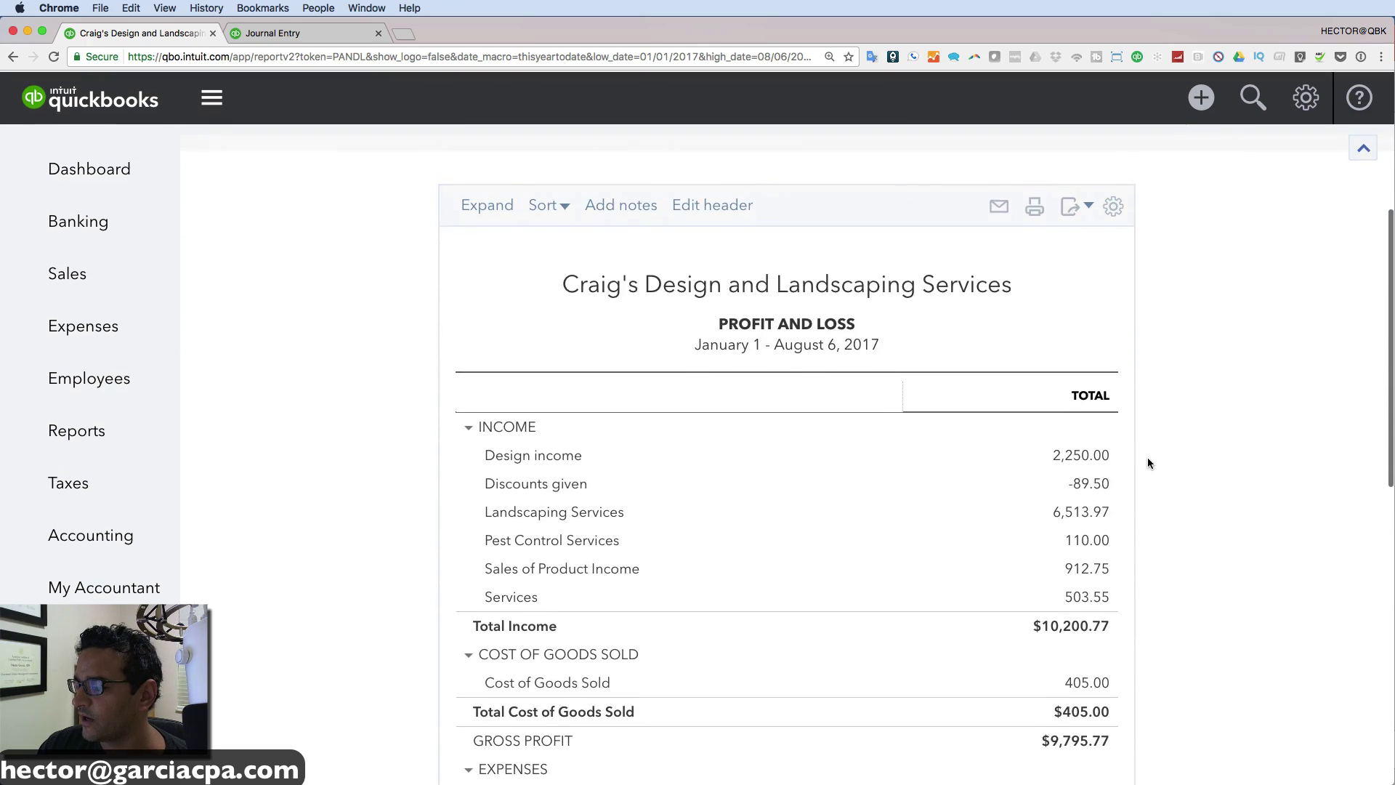
pyautogui.scroll(-1, 1148, 463)
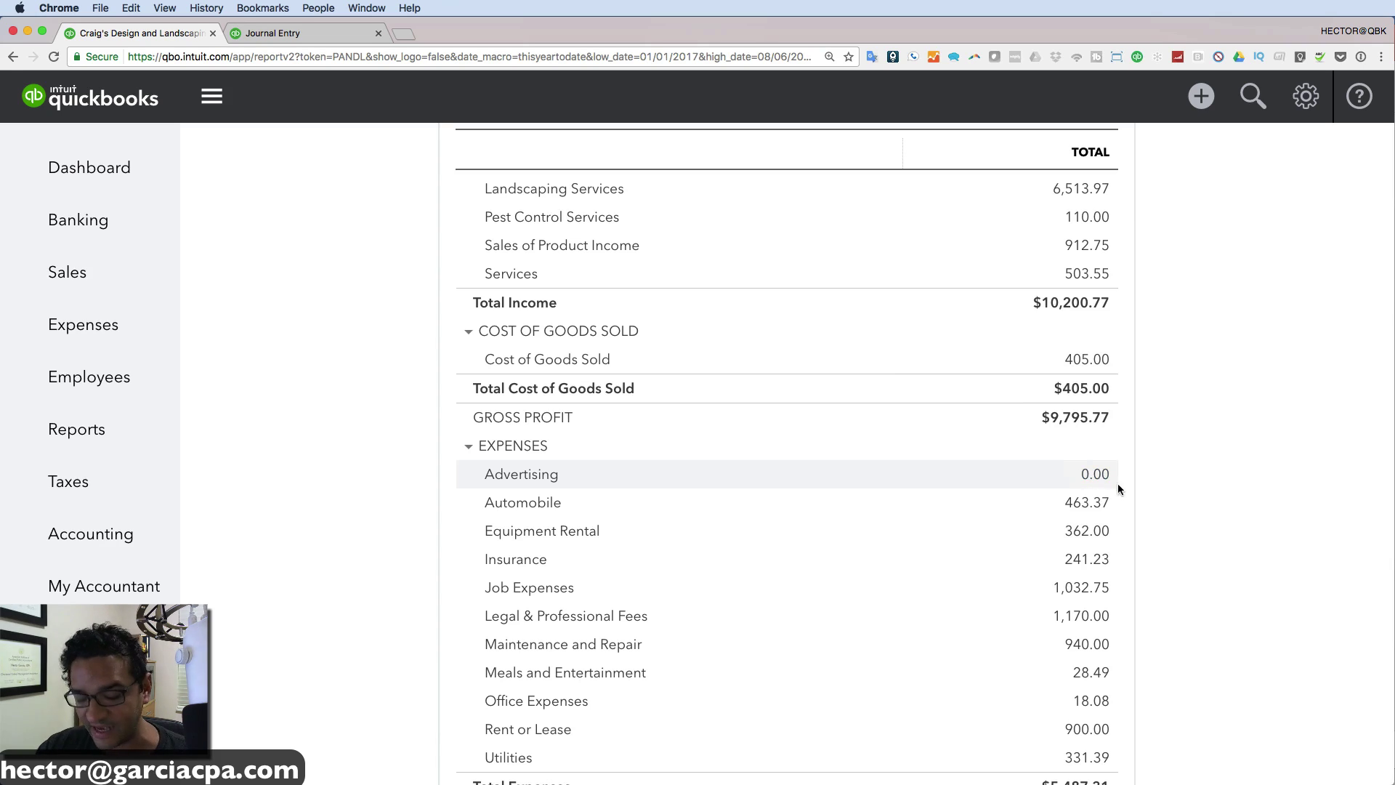
pyautogui.click(1097, 474)
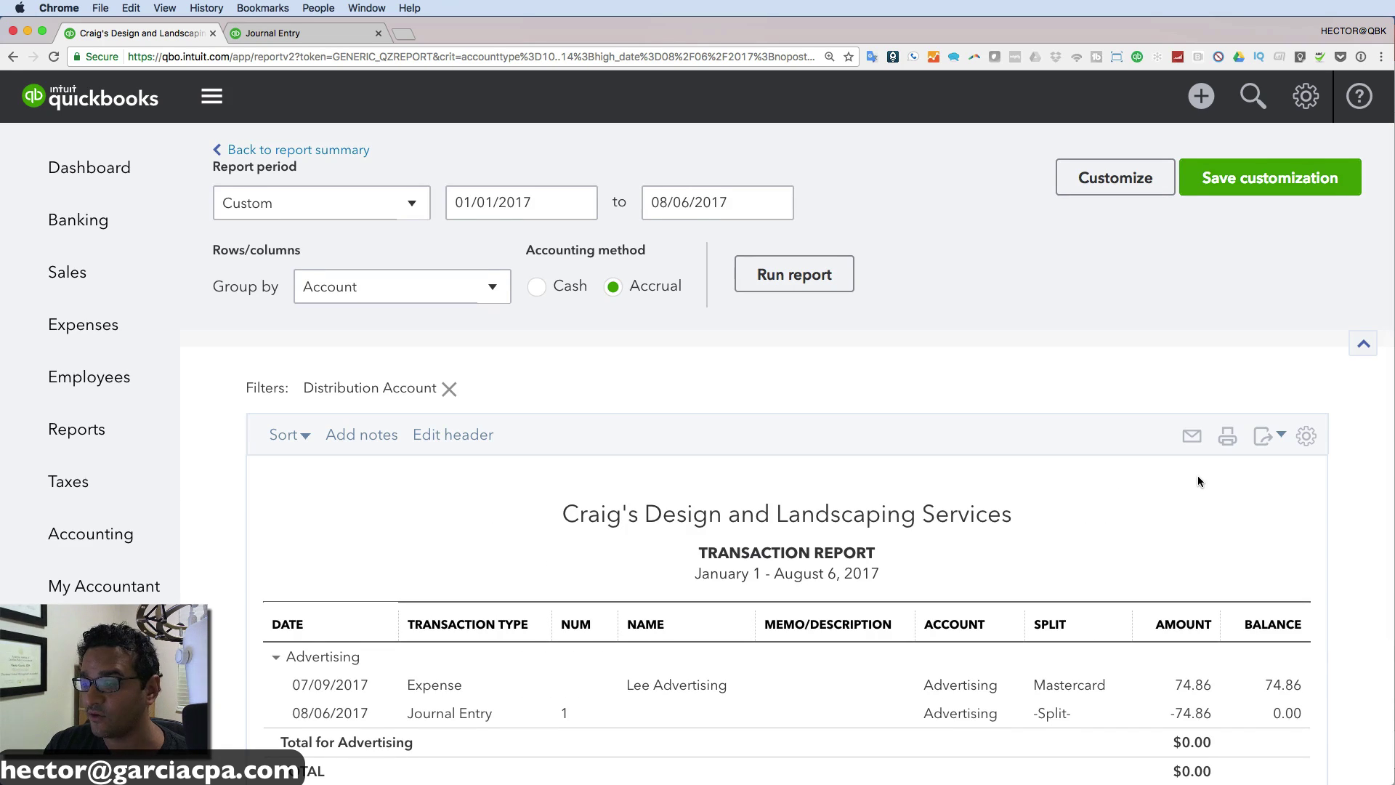
pyautogui.scroll(-2, 1198, 477)
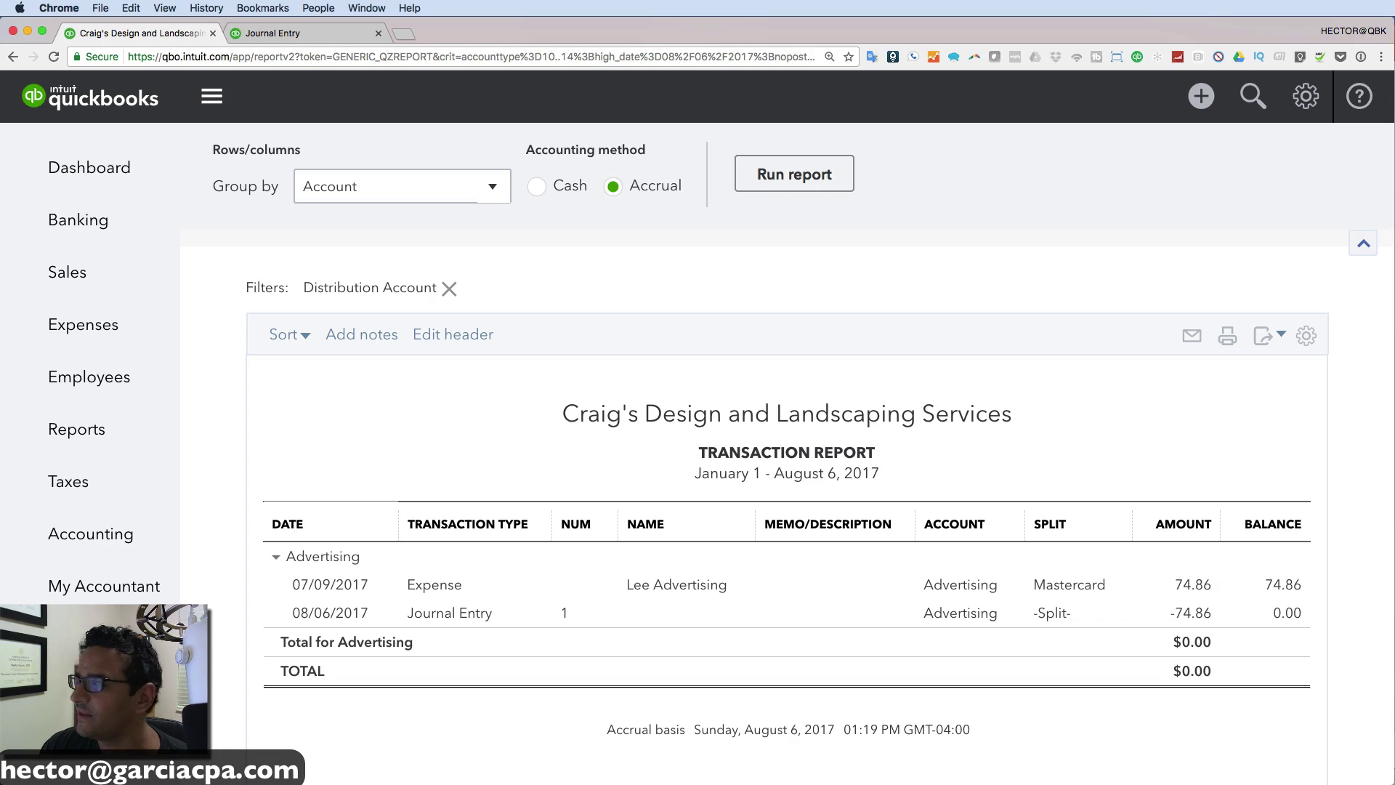
# - After checking the PowerPoint slide on reclassification methods, return to QuickBooks, open the Expense Transactions list and look through its entries
pyautogui.press('super+Tab')
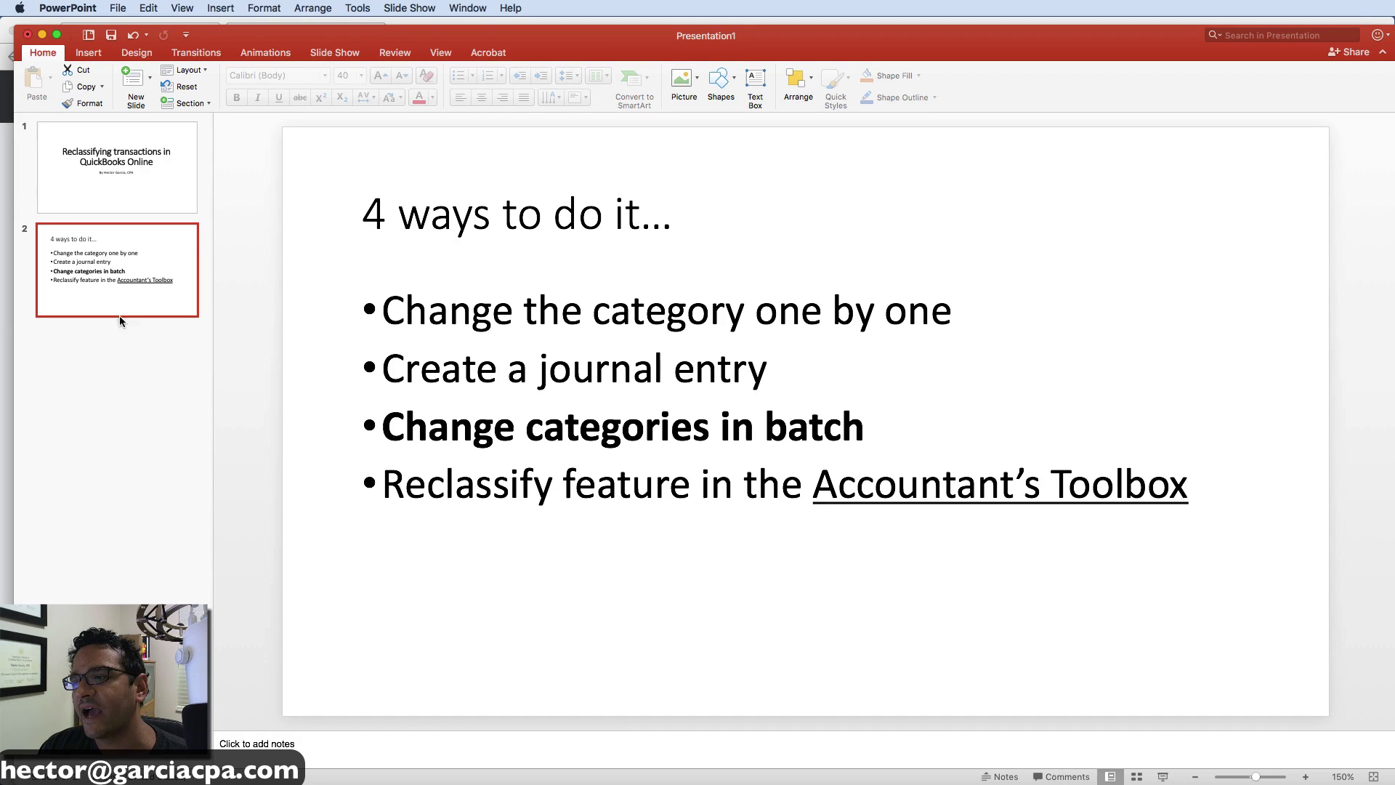
pyautogui.press('super+Tab')
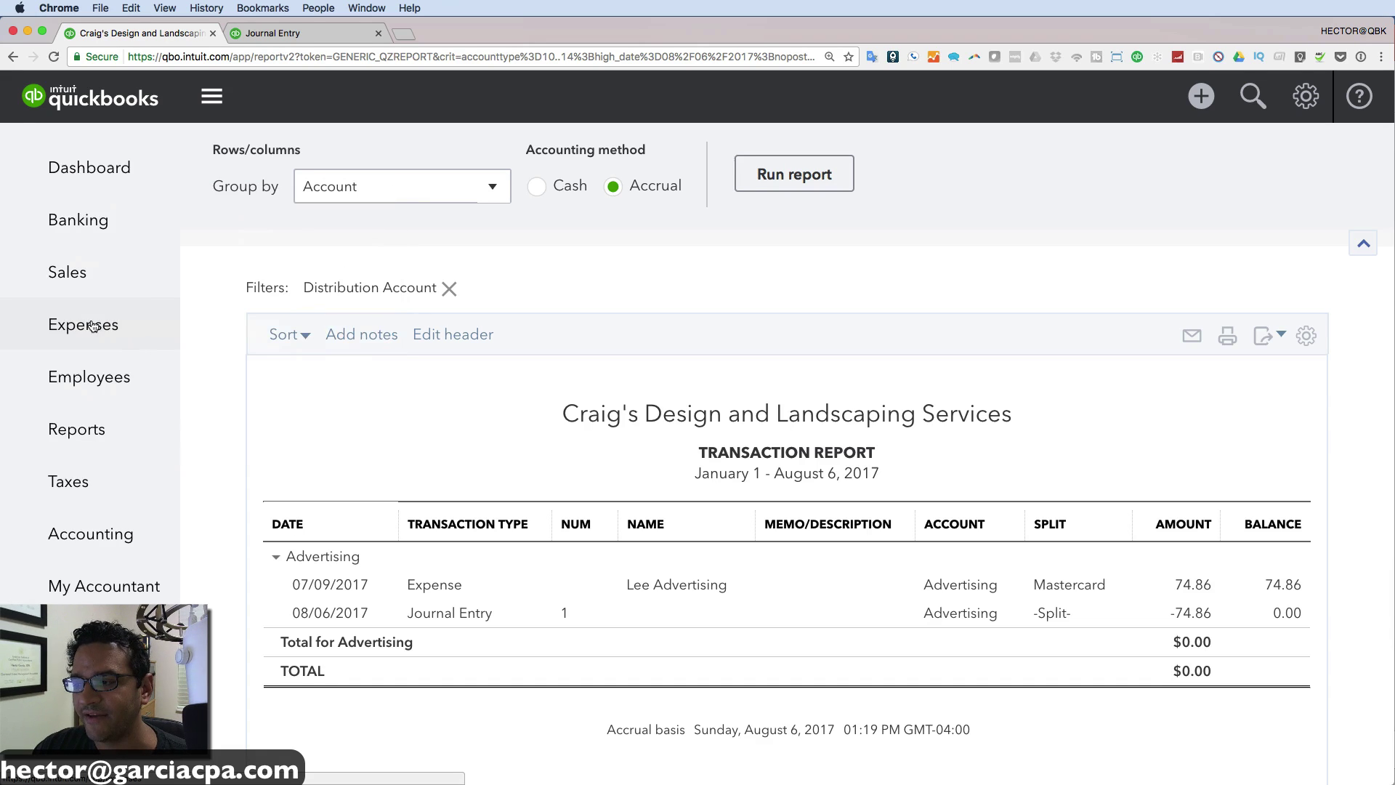
pyautogui.click(67, 325)
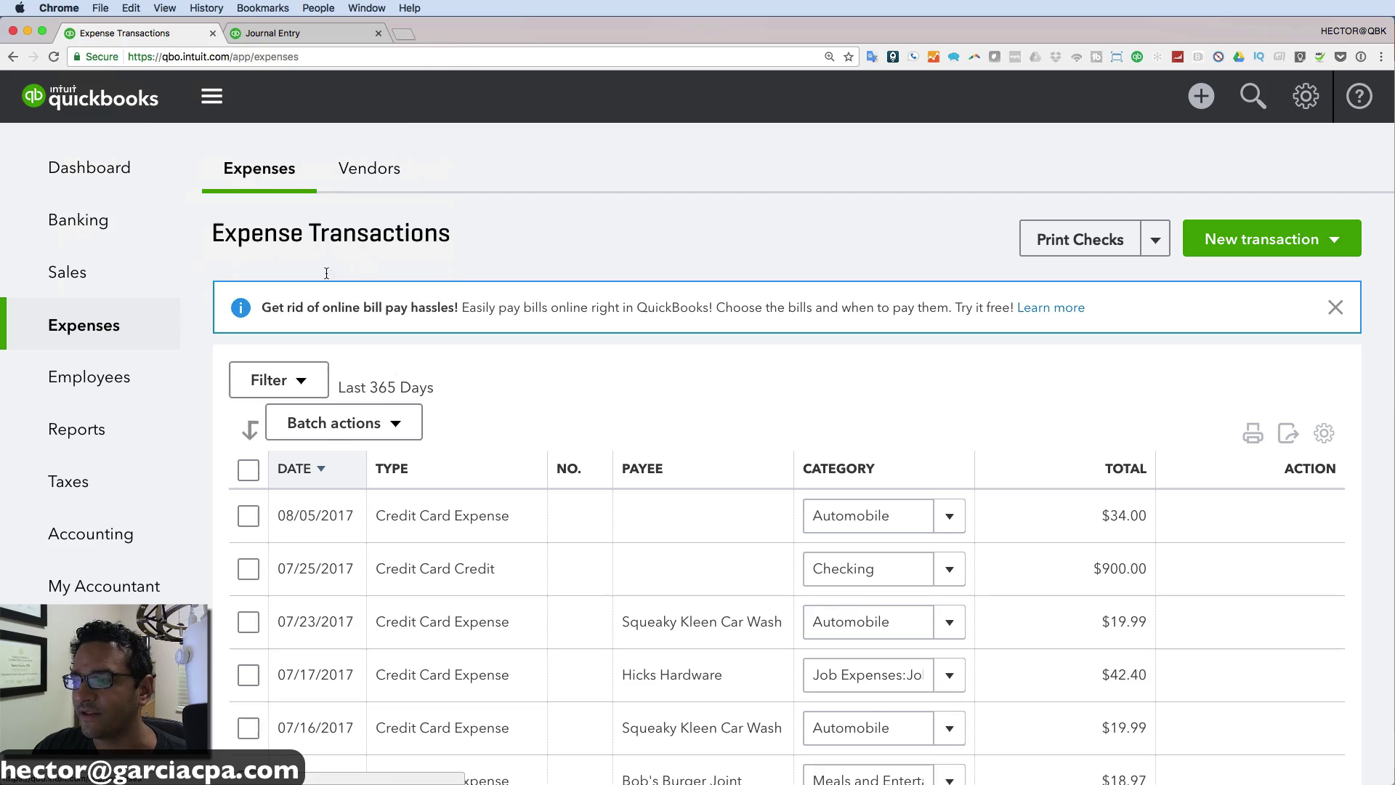
pyautogui.scroll(-10, 400, 378)
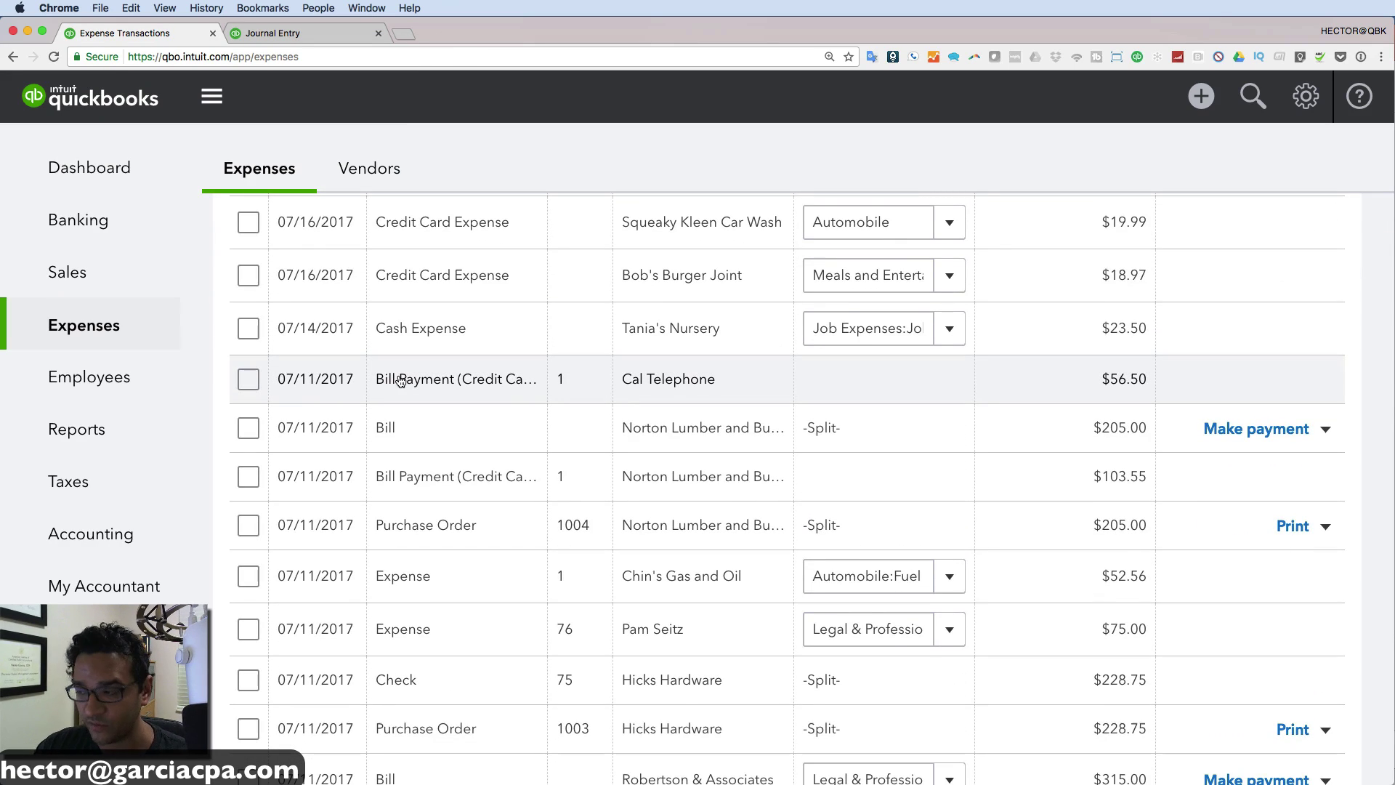
pyautogui.scroll(5, 401, 382)
pyautogui.scroll(-4, 400, 382)
pyautogui.scroll(-10, 400, 382)
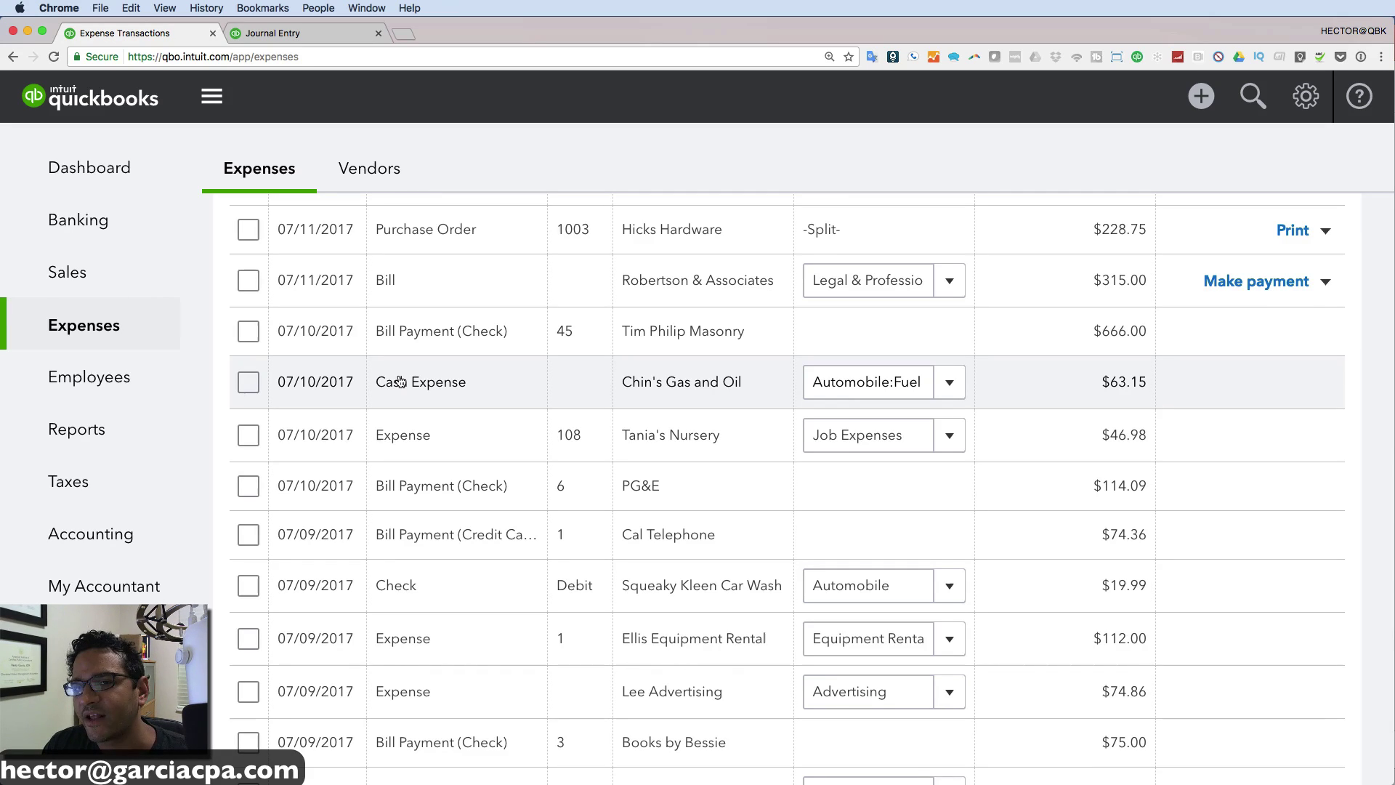
pyautogui.scroll(10, 401, 382)
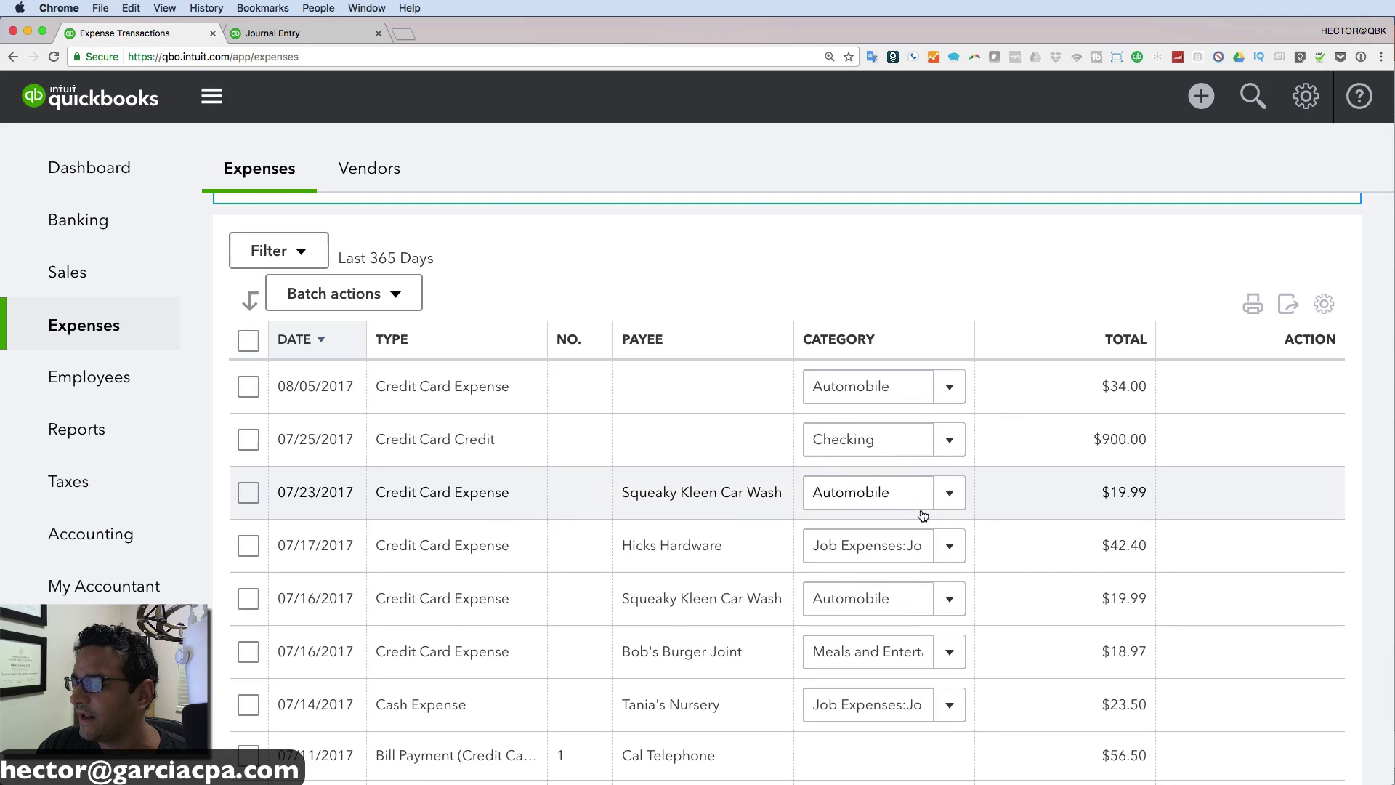
# - Change the category of the 07/23/2017 Squeaky Kleen Car Wash expense to Bank Charges directly in the list
pyautogui.click(944, 497)
pyautogui.click(953, 496)
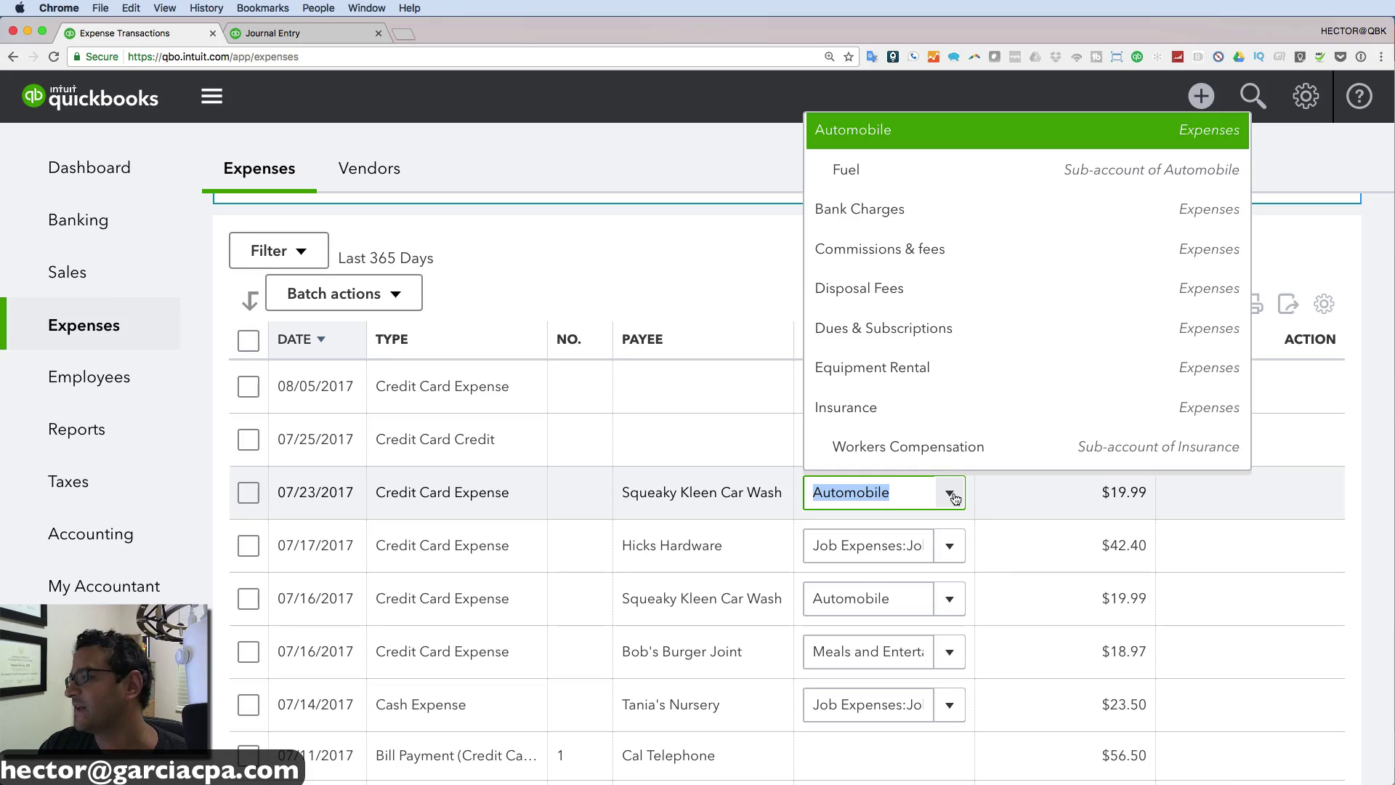
pyautogui.click(883, 222)
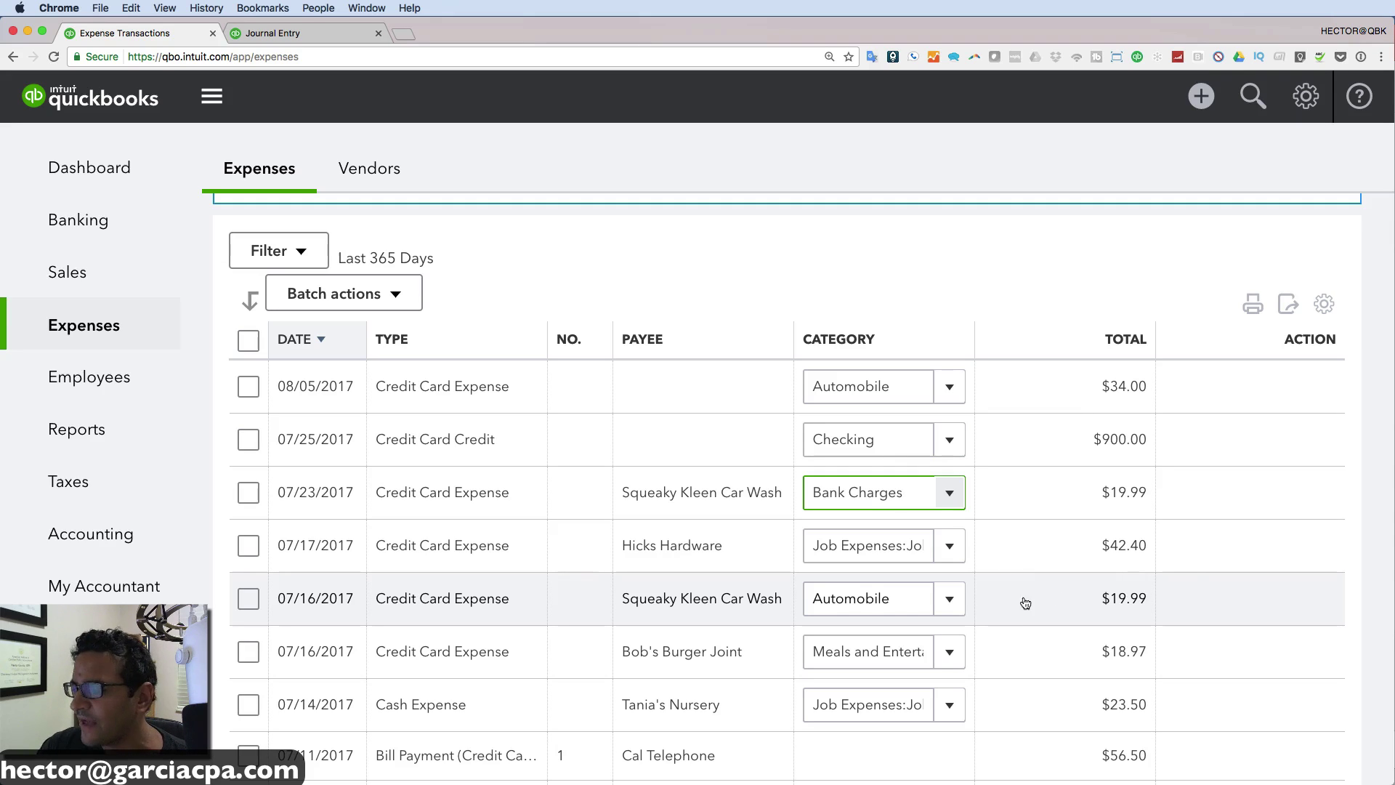
# - Hide the Type, No., Payee and Category columns in the expense transactions table
pyautogui.click(1328, 307)
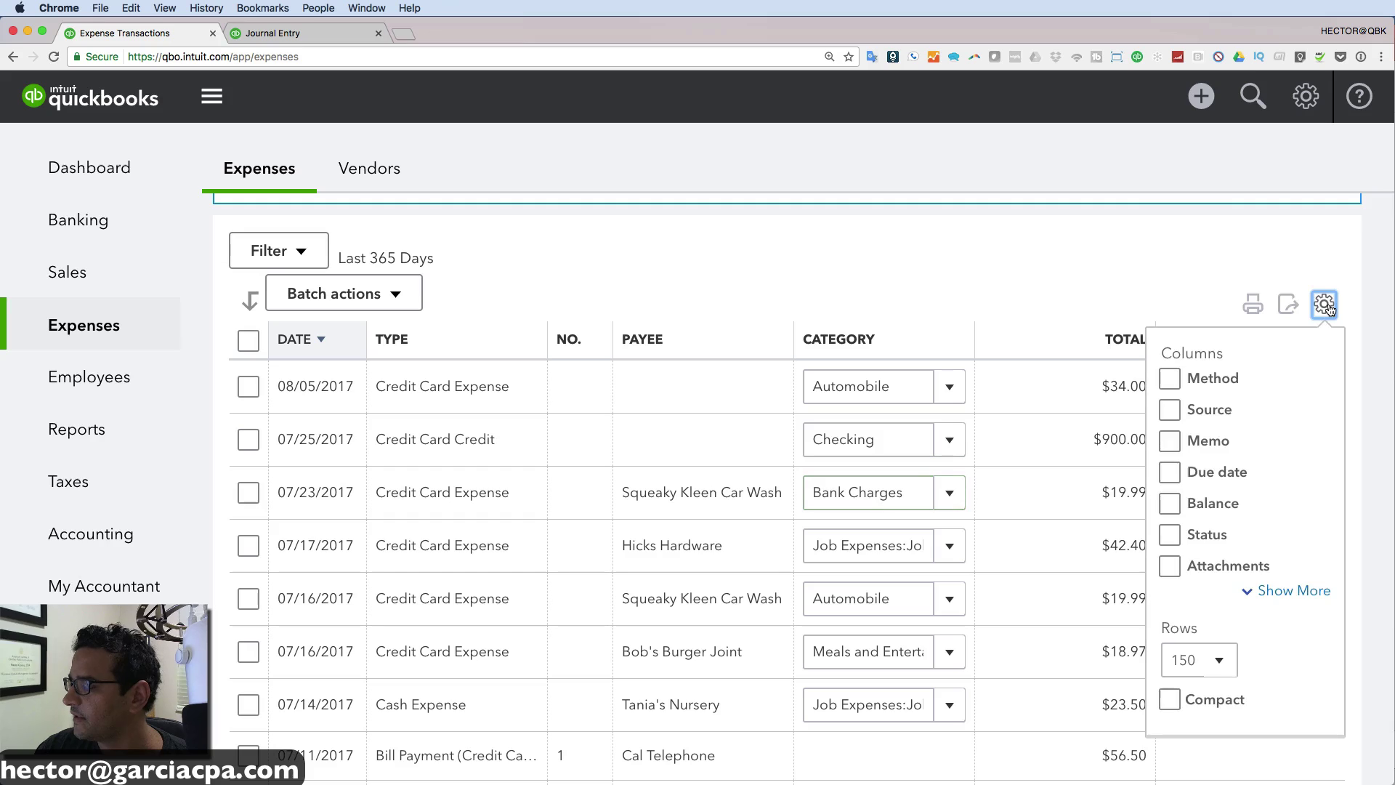
pyautogui.click(1273, 591)
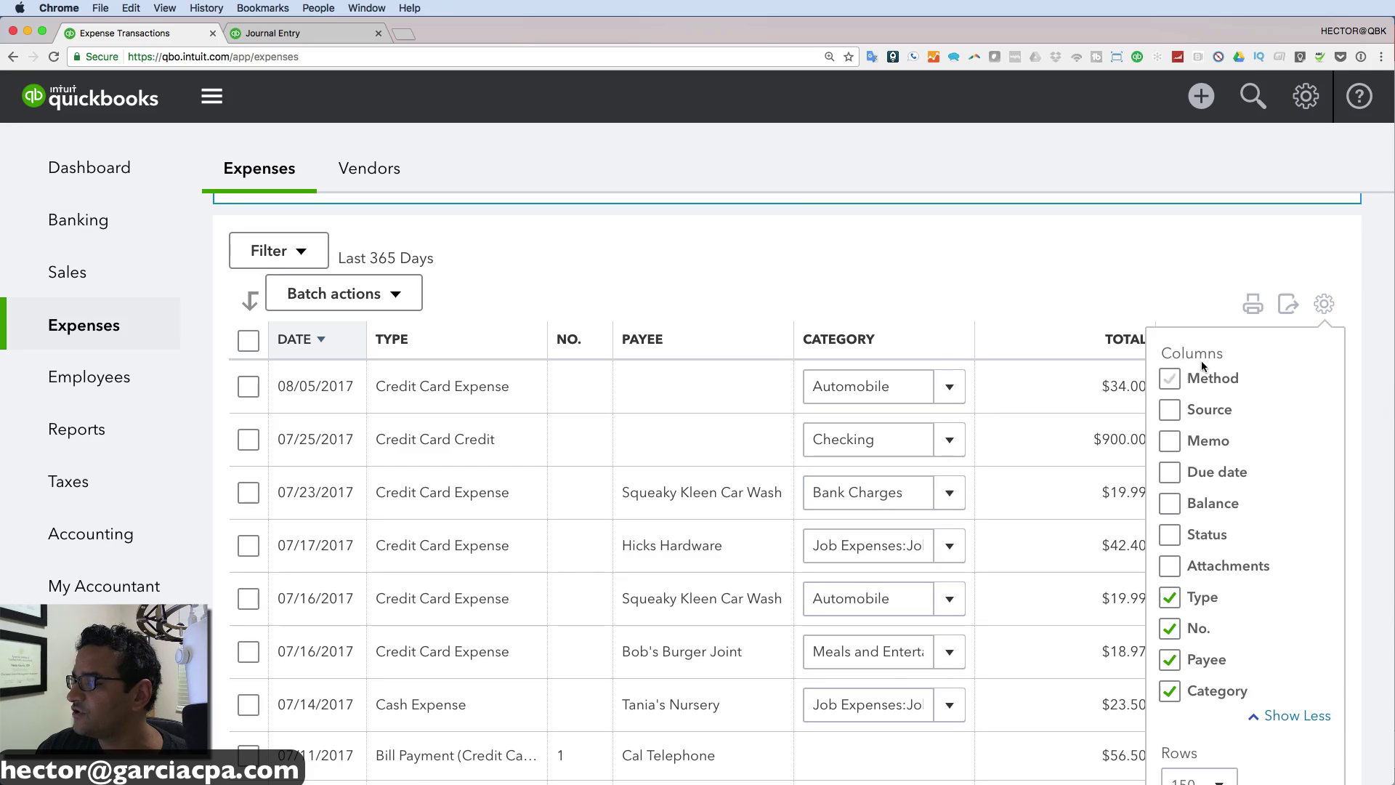
pyautogui.click(1172, 598)
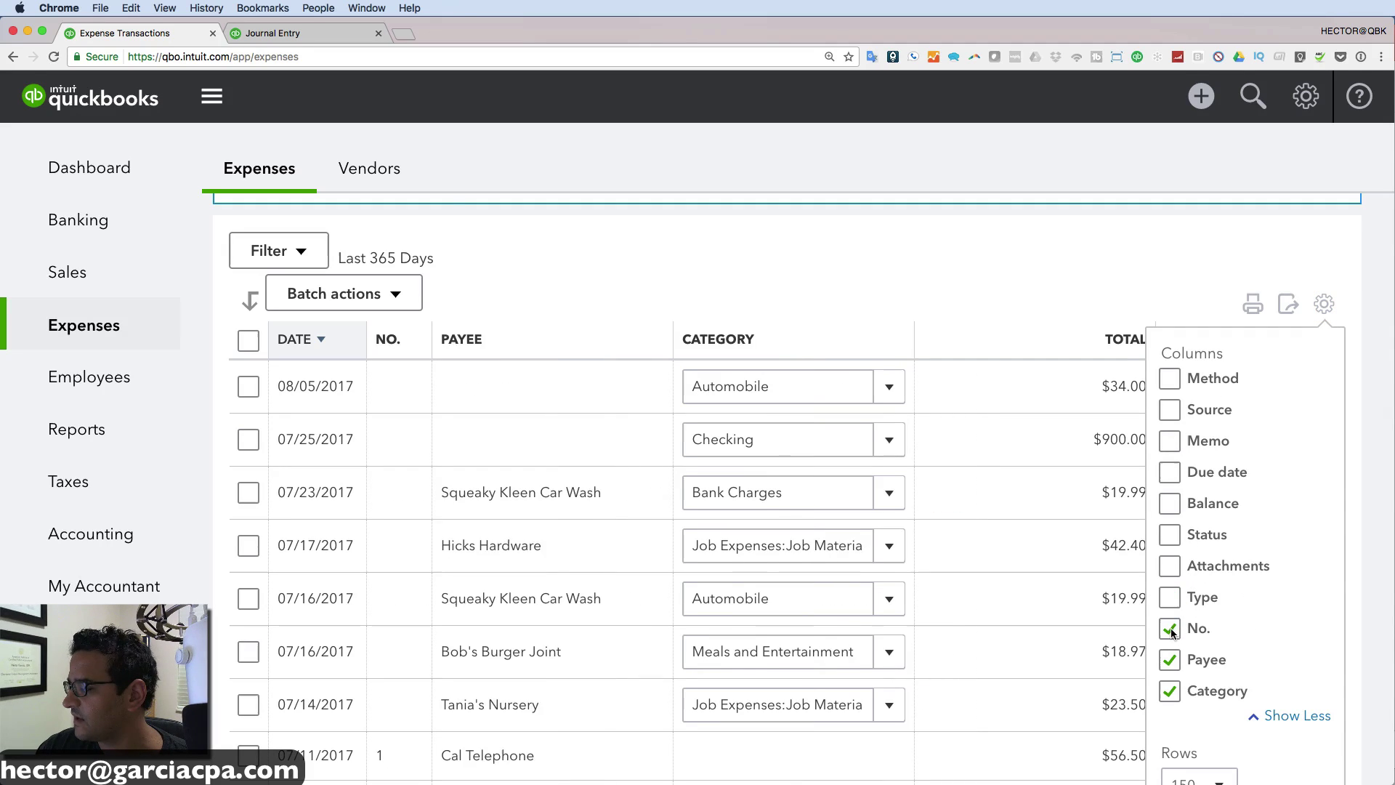
pyautogui.click(1171, 629)
pyautogui.click(1172, 661)
pyautogui.click(1171, 691)
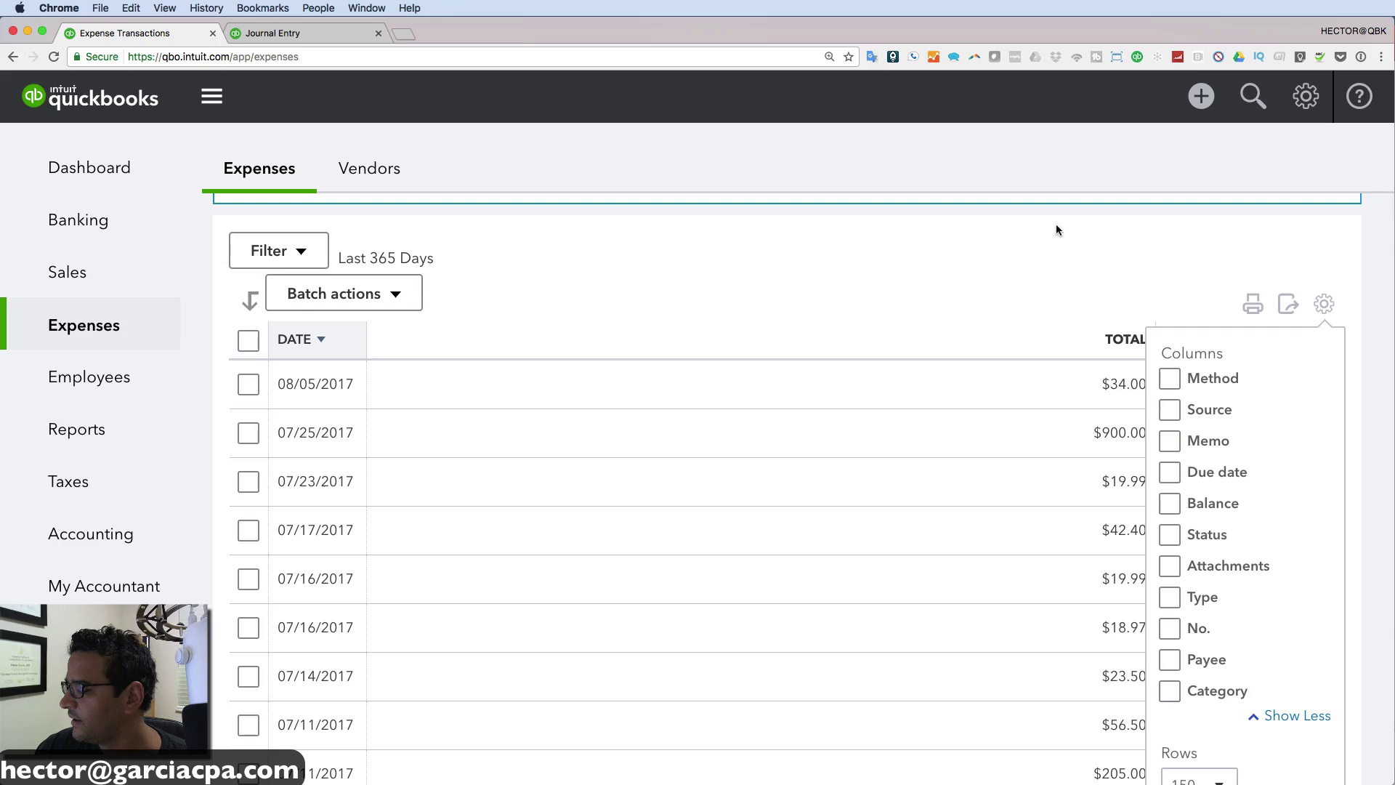
pyautogui.click(1324, 305)
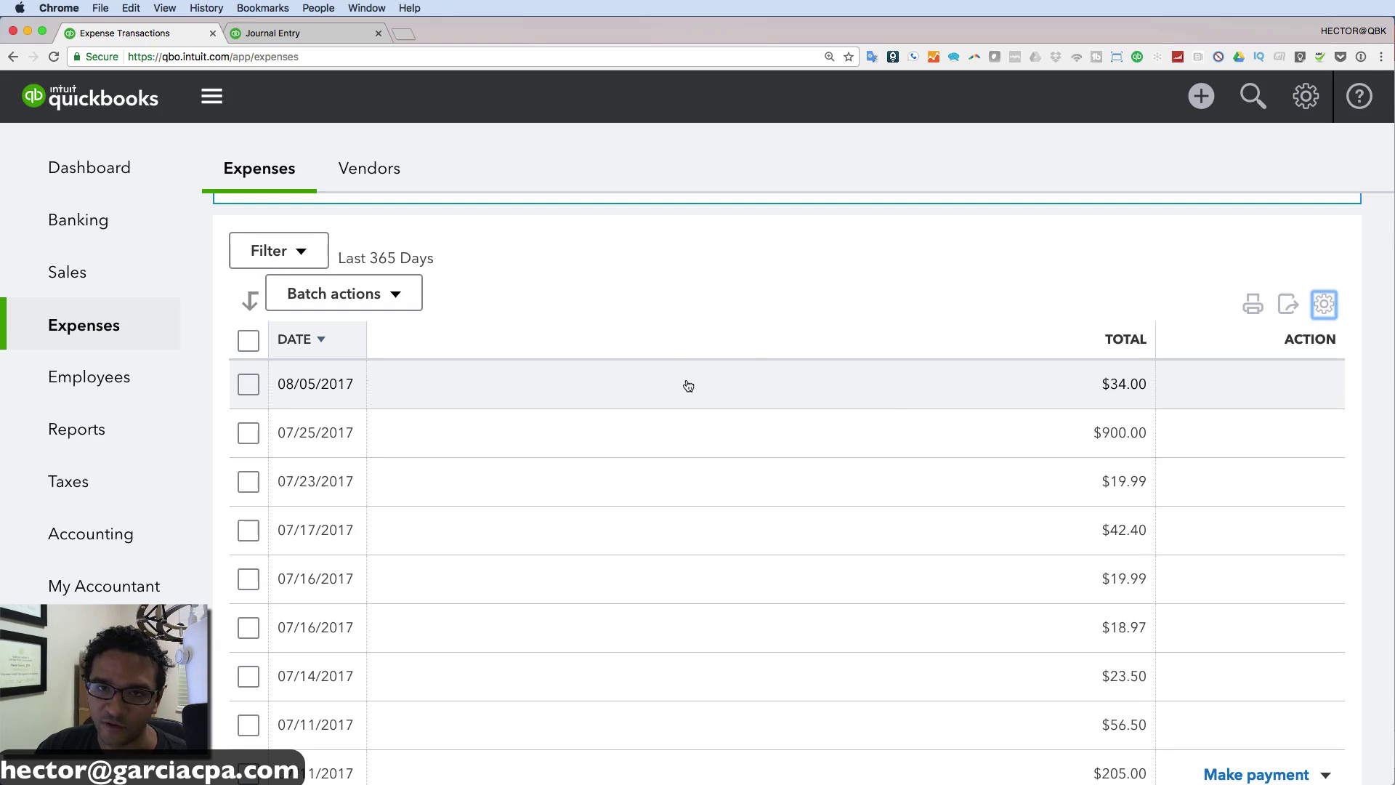
# - Show the Memo, Type, Payee and Category columns in the expense transactions table
pyautogui.click(1325, 305)
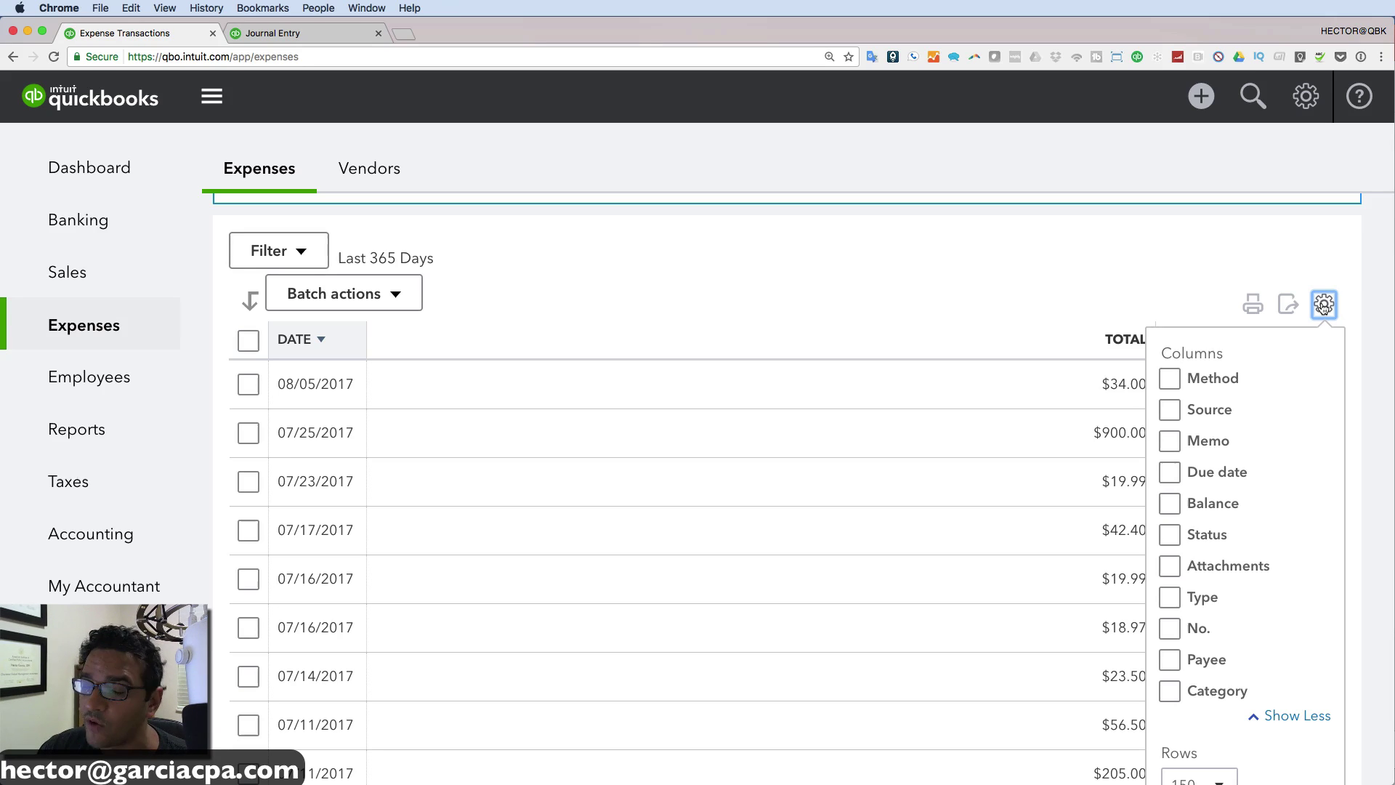
pyautogui.click(1170, 441)
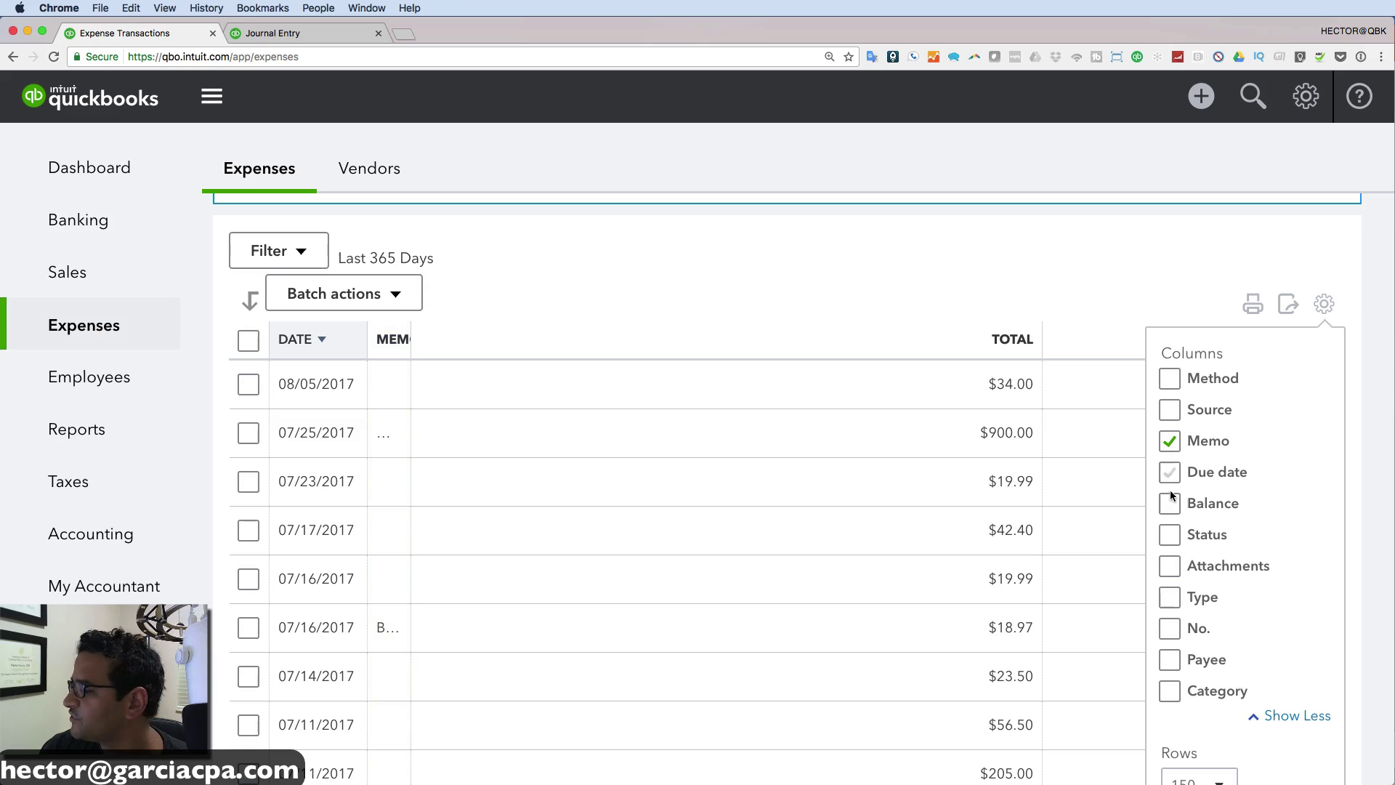
pyautogui.click(1172, 596)
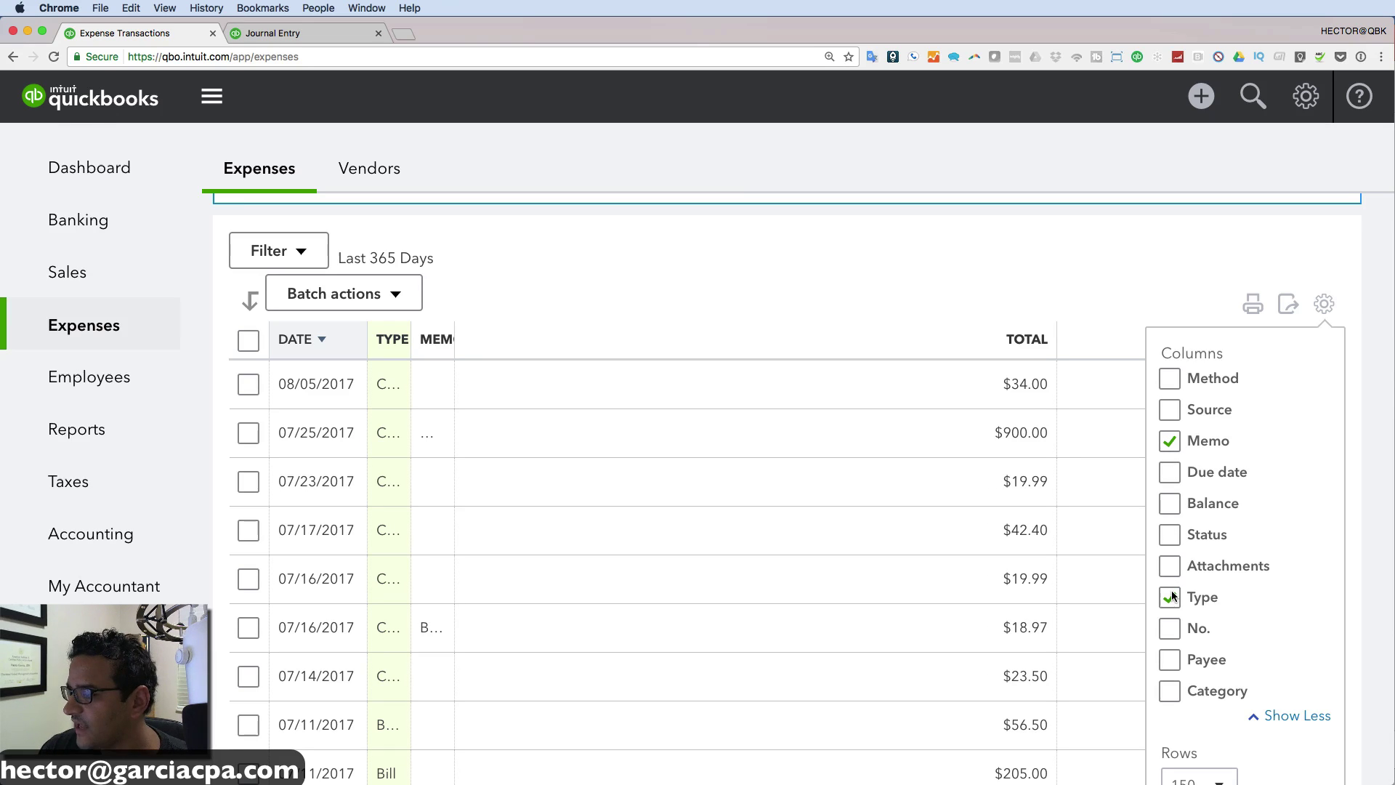
pyautogui.click(1172, 660)
pyautogui.click(1173, 690)
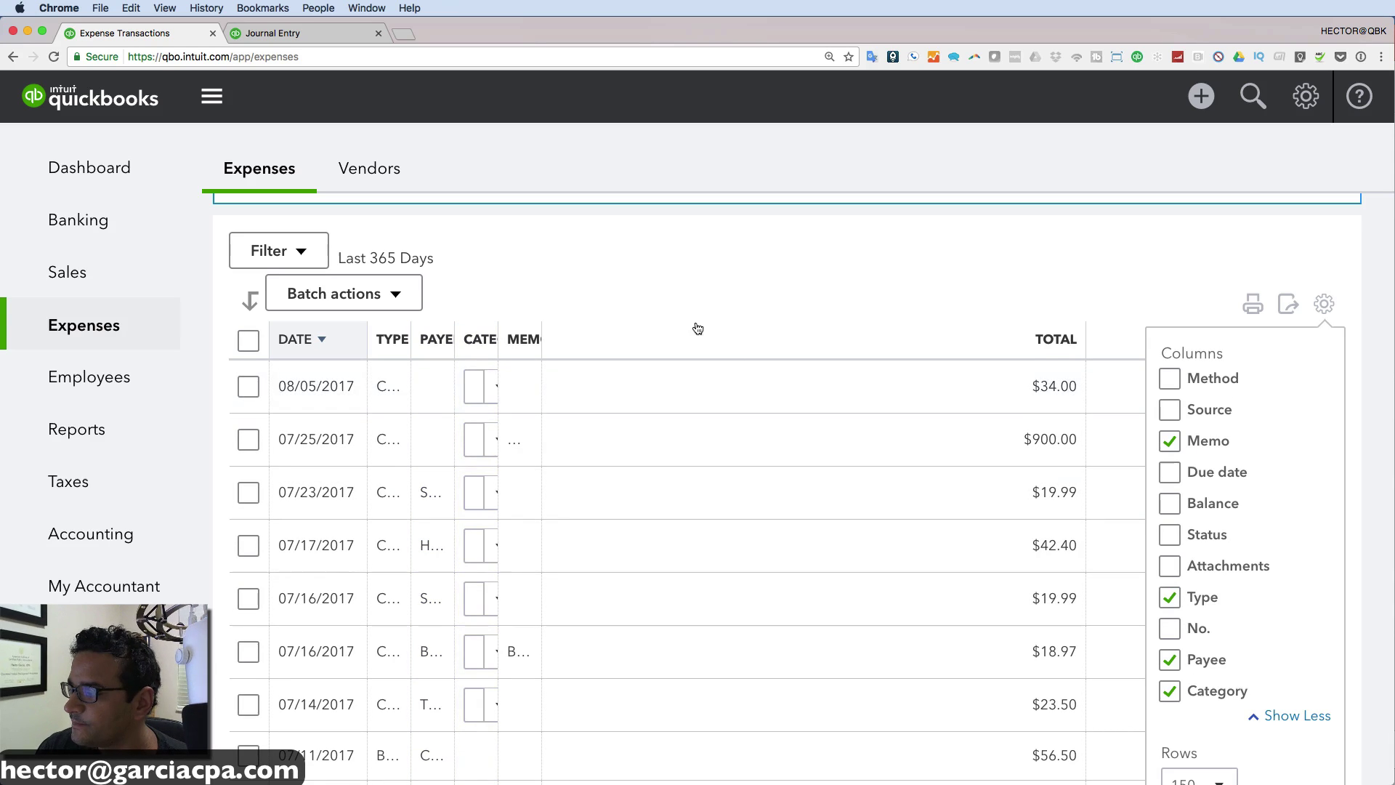
# - Widen the Memo, Category, Payee and Type columns so their contents are readable
pyautogui.moveTo(541, 332); pyautogui.dragTo(881, 352)
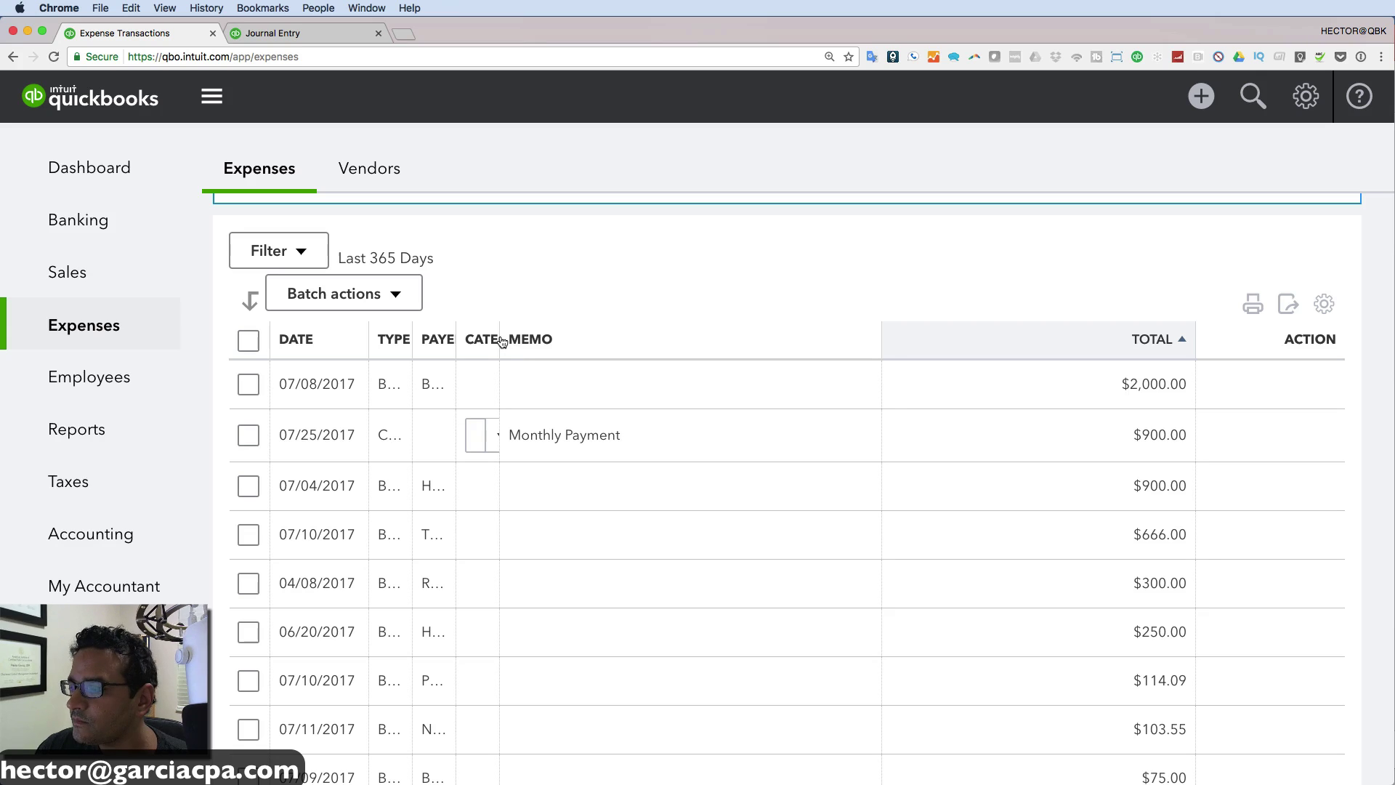
pyautogui.moveTo(500, 341); pyautogui.dragTo(725, 364)
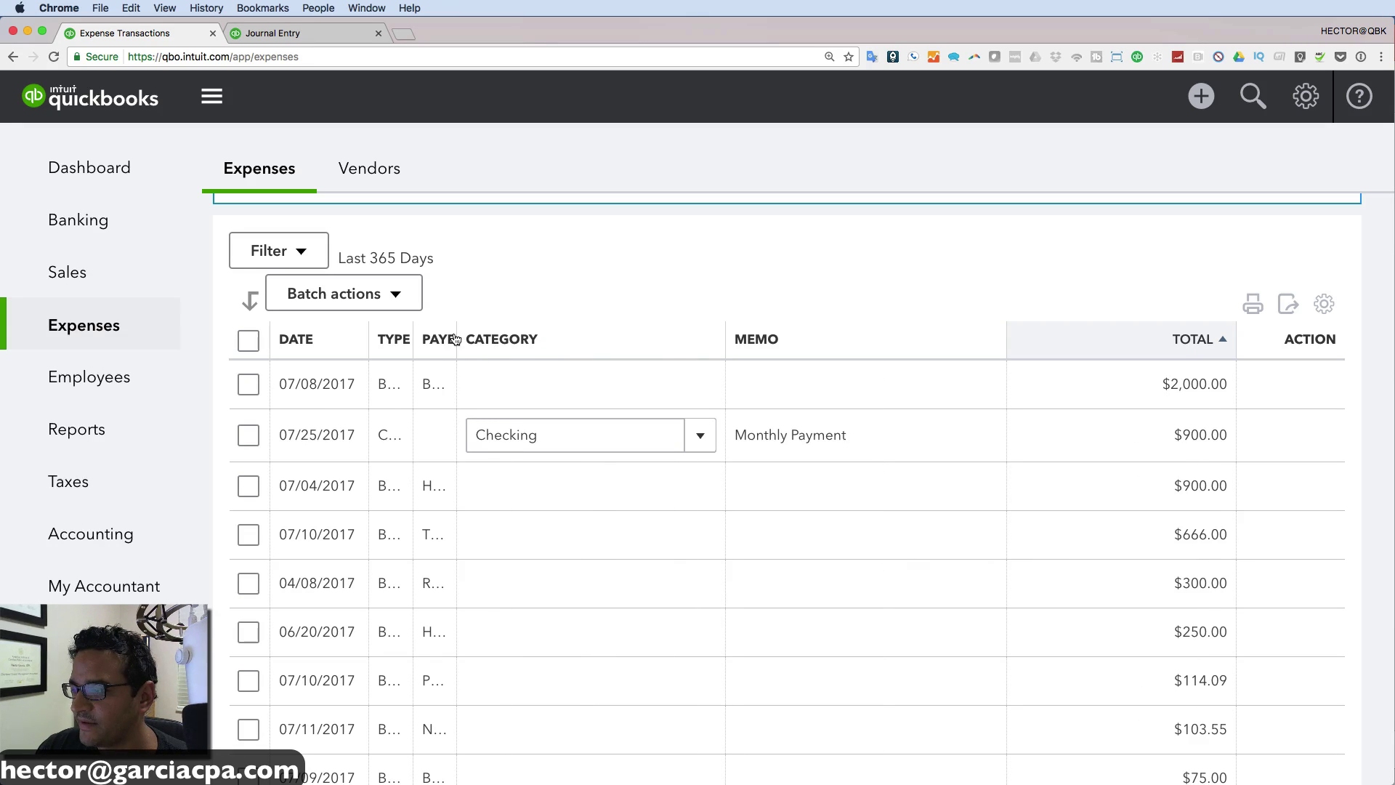
pyautogui.moveTo(456, 338); pyautogui.dragTo(730, 338)
pyautogui.moveTo(412, 338); pyautogui.dragTo(628, 338)
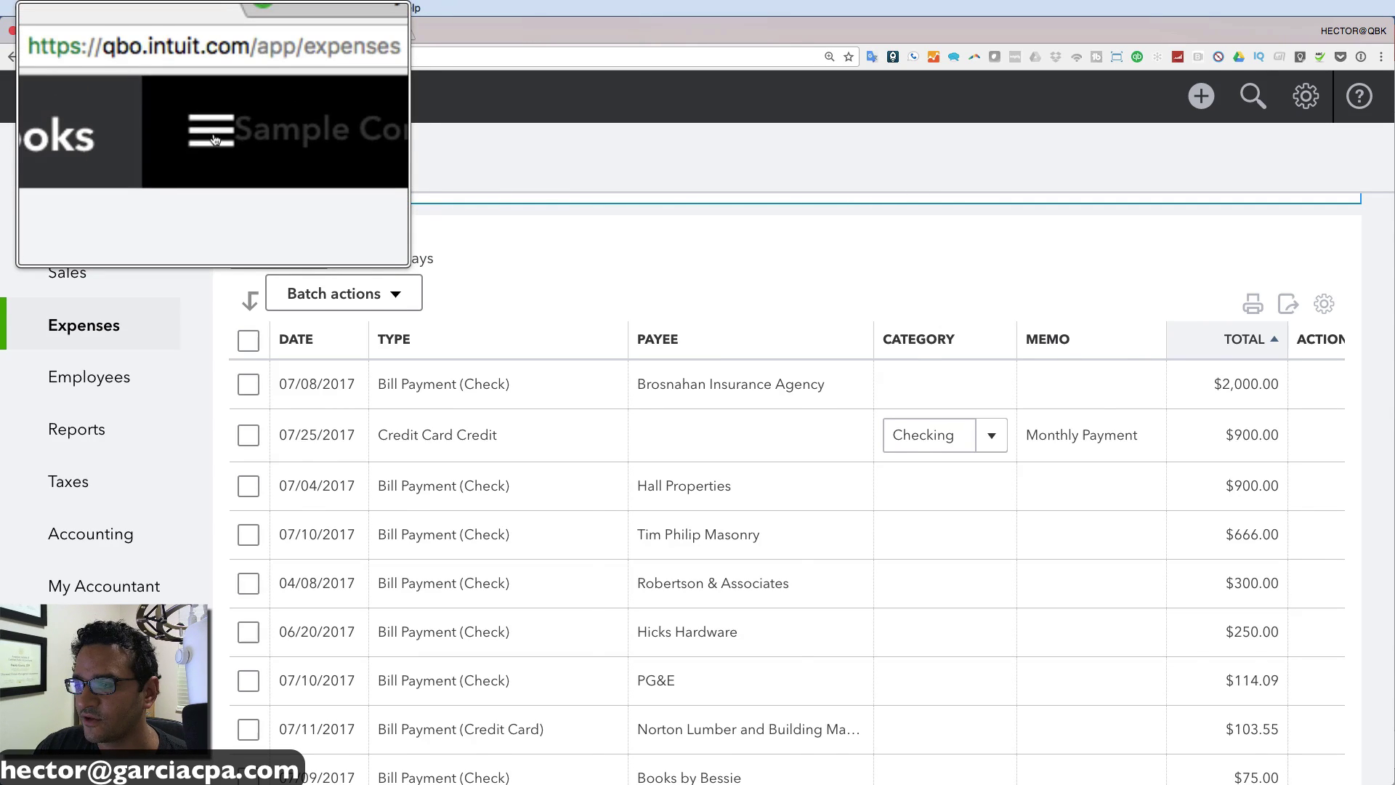
# - Collapse the main navigation menu and set the browser zoom to 125% so the expense table fits the page
pyautogui.click(33, 97)
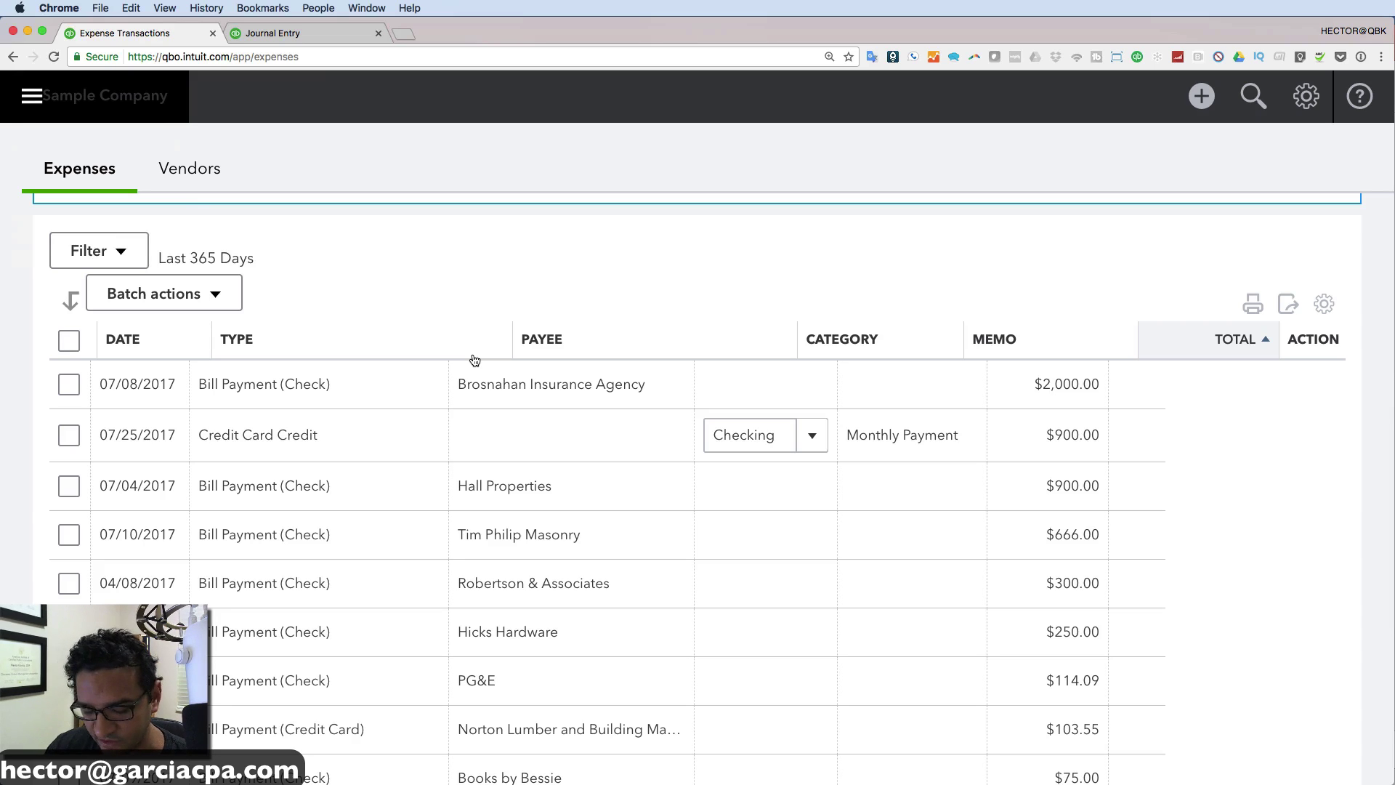
pyautogui.press('super+equal')
pyautogui.press('super+equal')
pyautogui.press('super+equal')
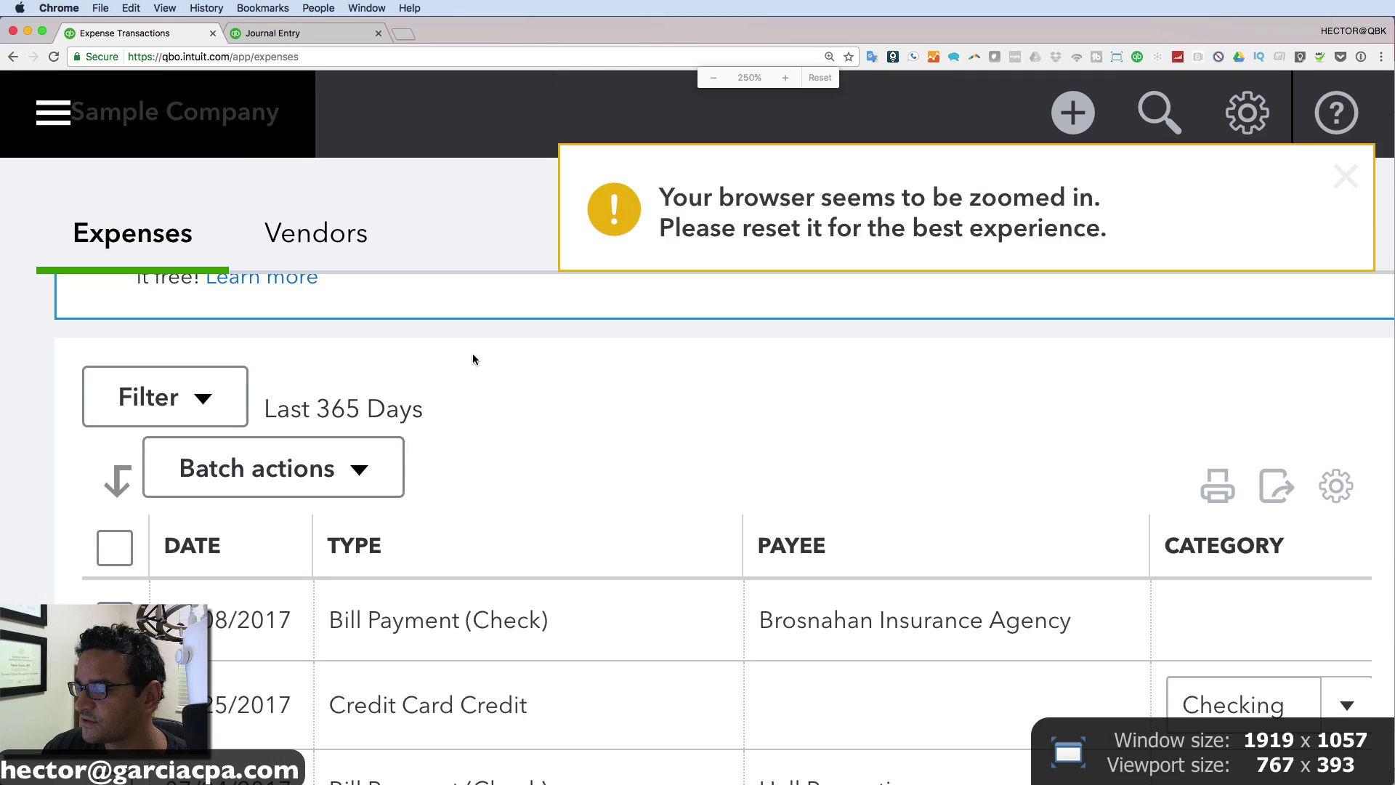
pyautogui.press('super+minus')
pyautogui.press('super+minus')
pyautogui.press('super+minus')
pyautogui.press('super+minus')
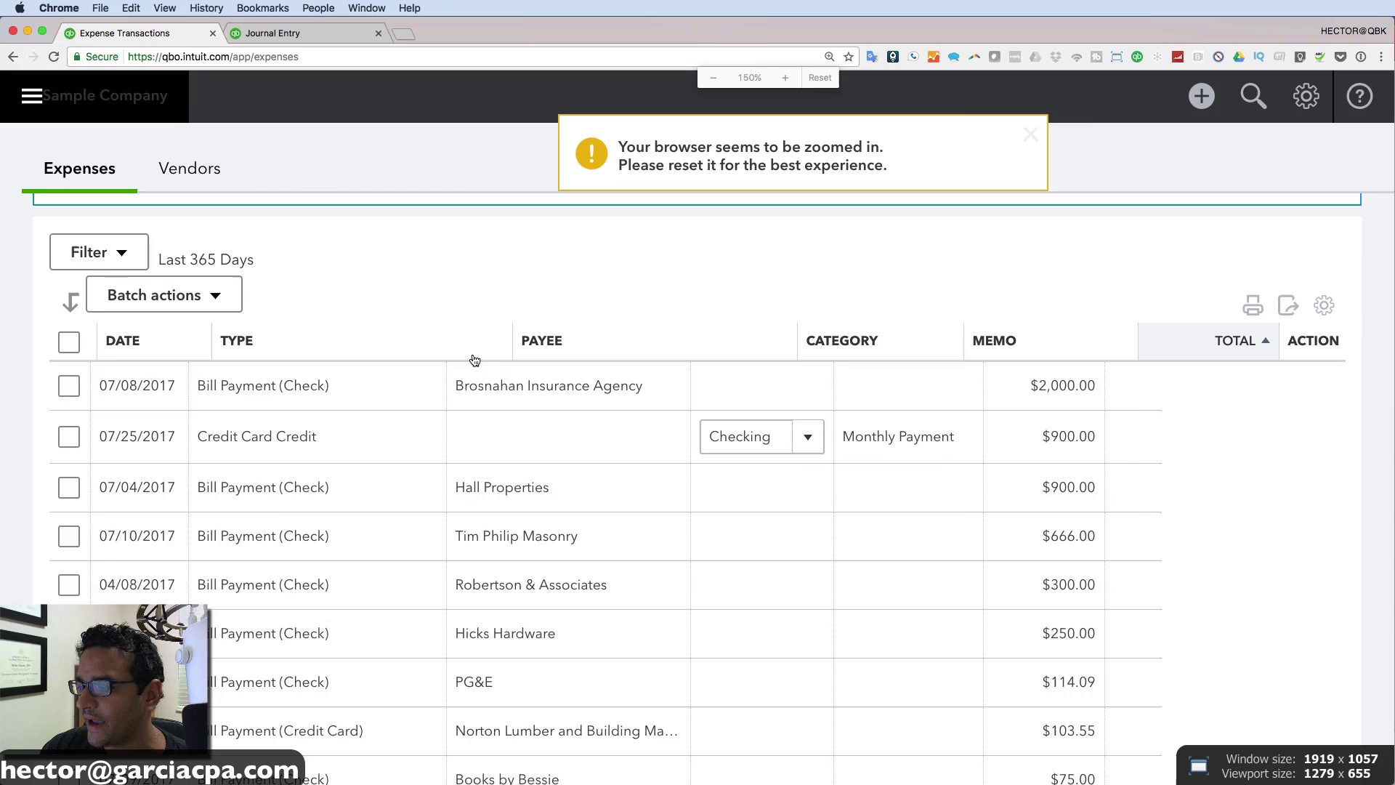
pyautogui.press('super+minus')
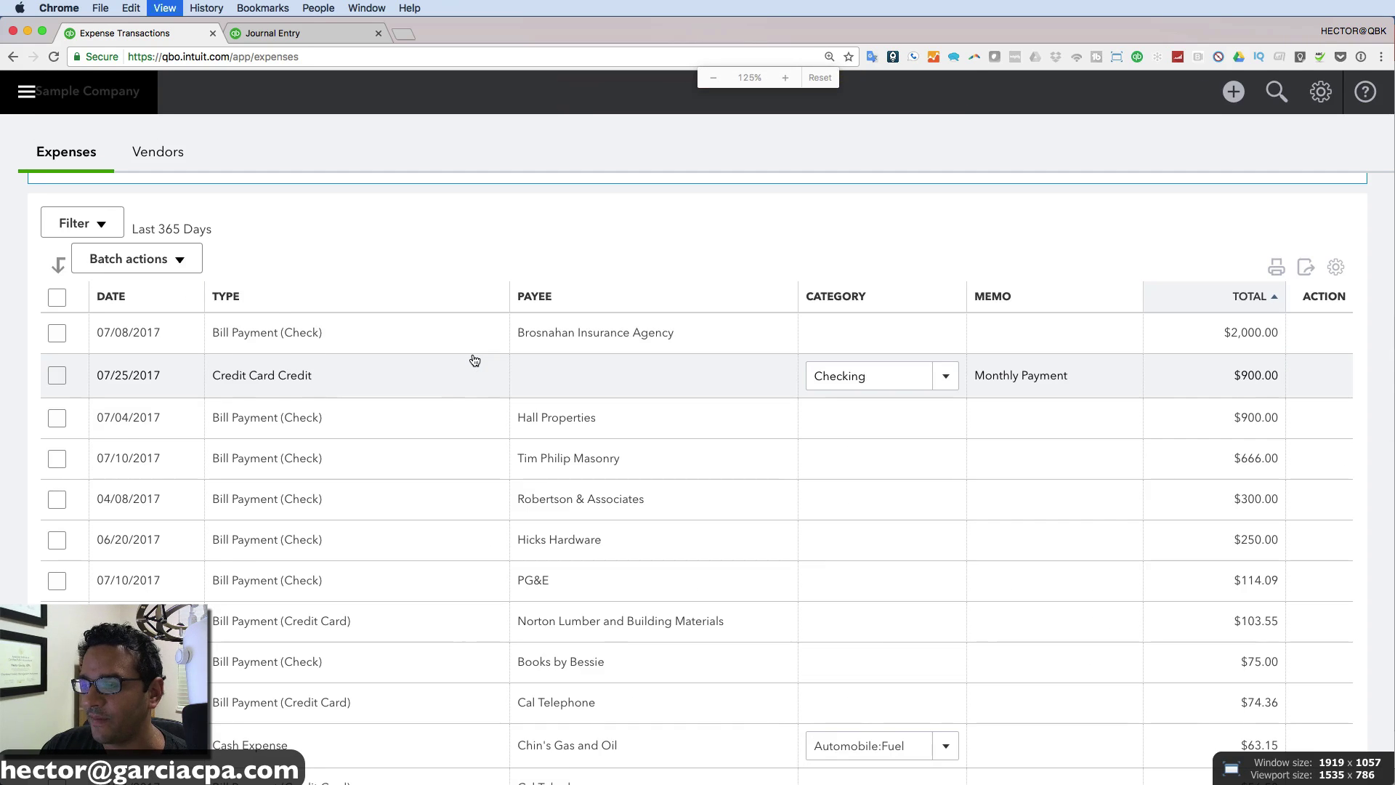
pyautogui.press('super+minus')
pyautogui.press('super+equal')
pyautogui.press('super+equal')
pyautogui.press('super+equal')
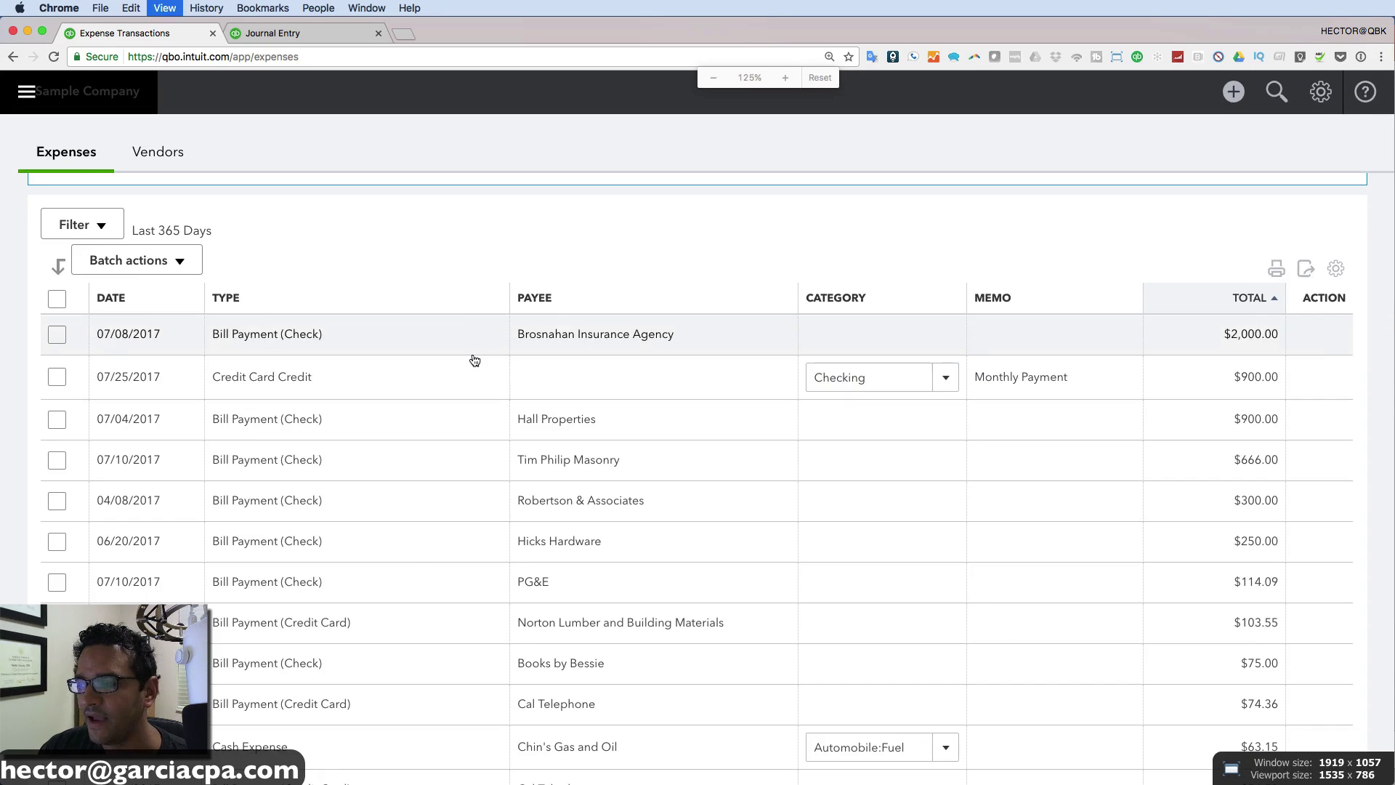
pyautogui.press('super+minus')
pyautogui.press('super+minus')
pyautogui.press('super+equal')
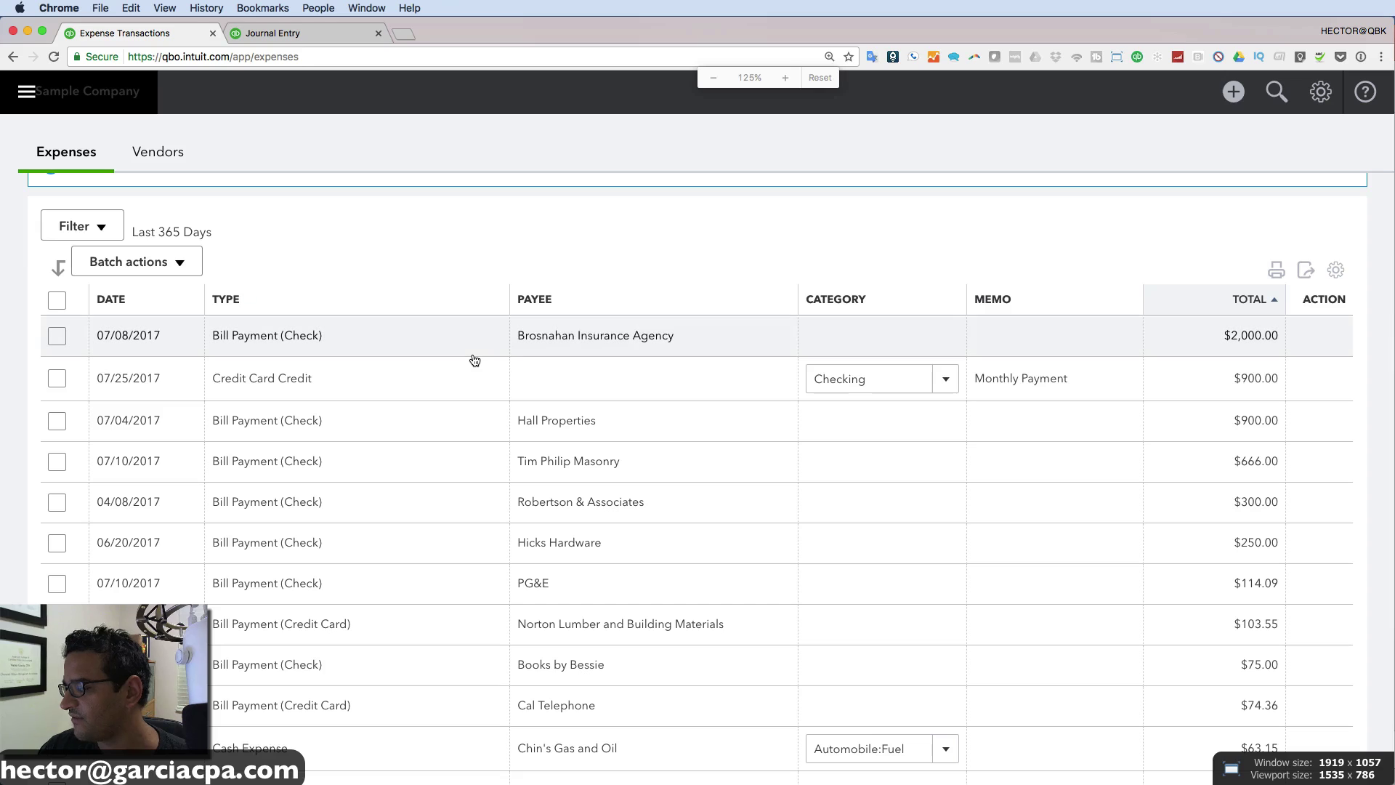
pyautogui.press('super+equal')
pyautogui.press('super+minus')
pyautogui.press('super+minus')
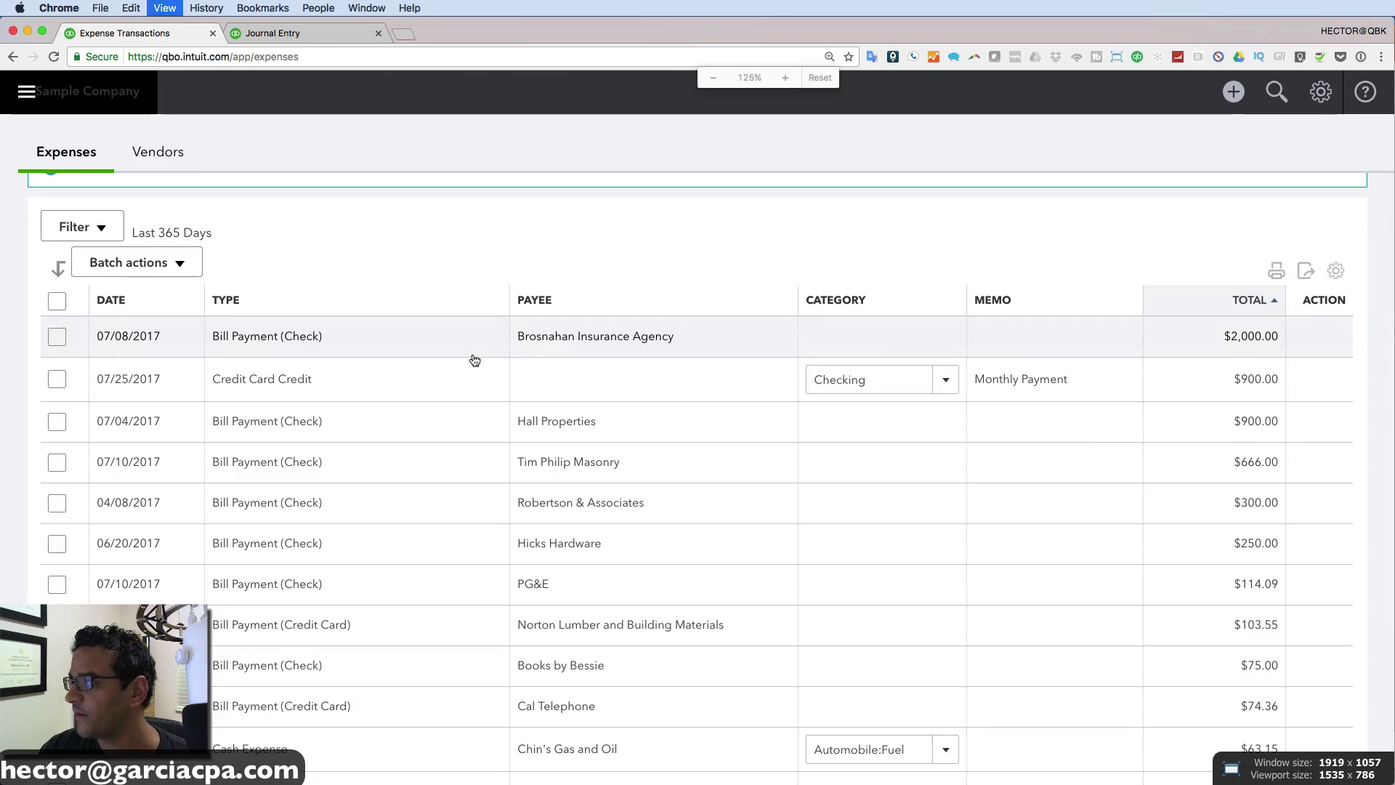
pyautogui.press('super+equal')
pyautogui.press('super+equal')
pyautogui.press('super+minus')
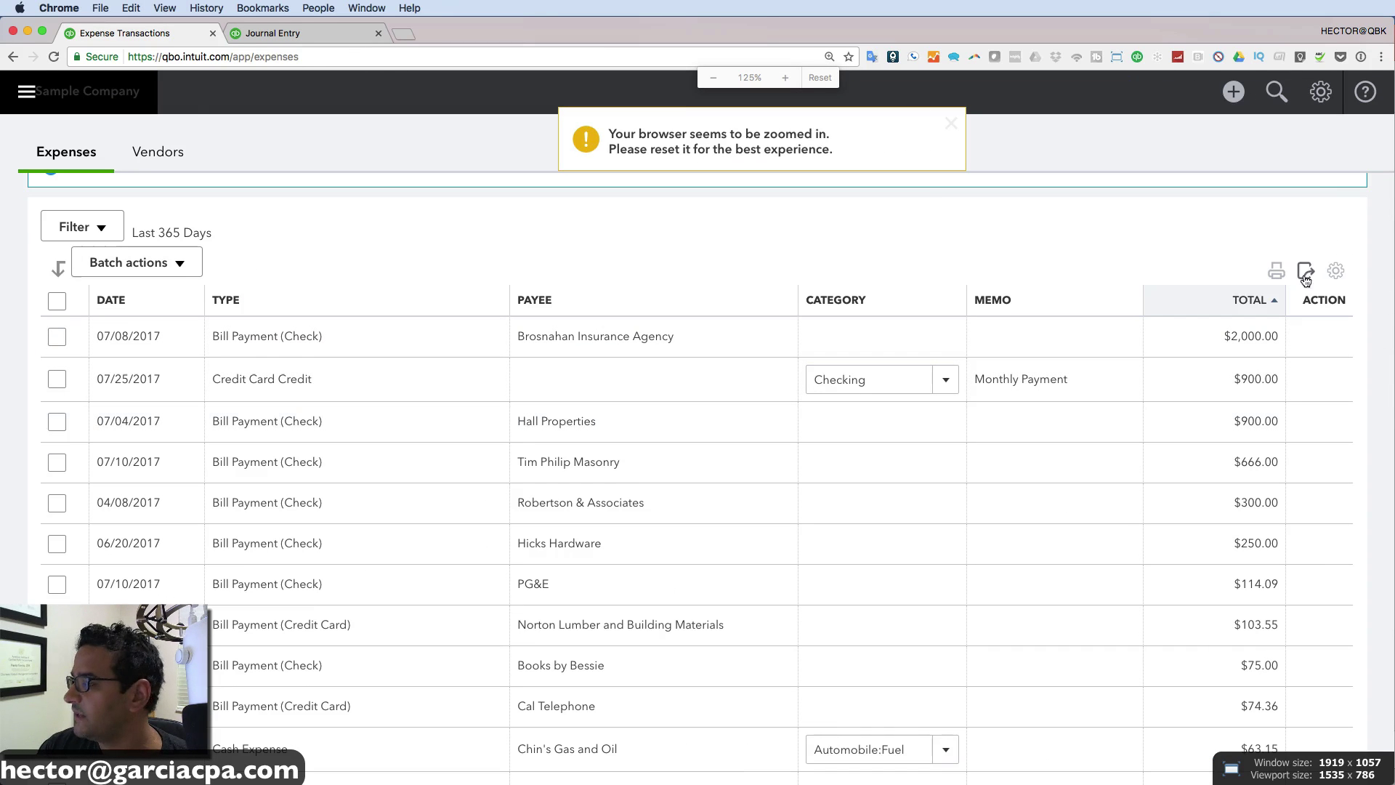
# - Set the expense transactions table to show 300 rows per page and turn on compact row display
pyautogui.click(1337, 272)
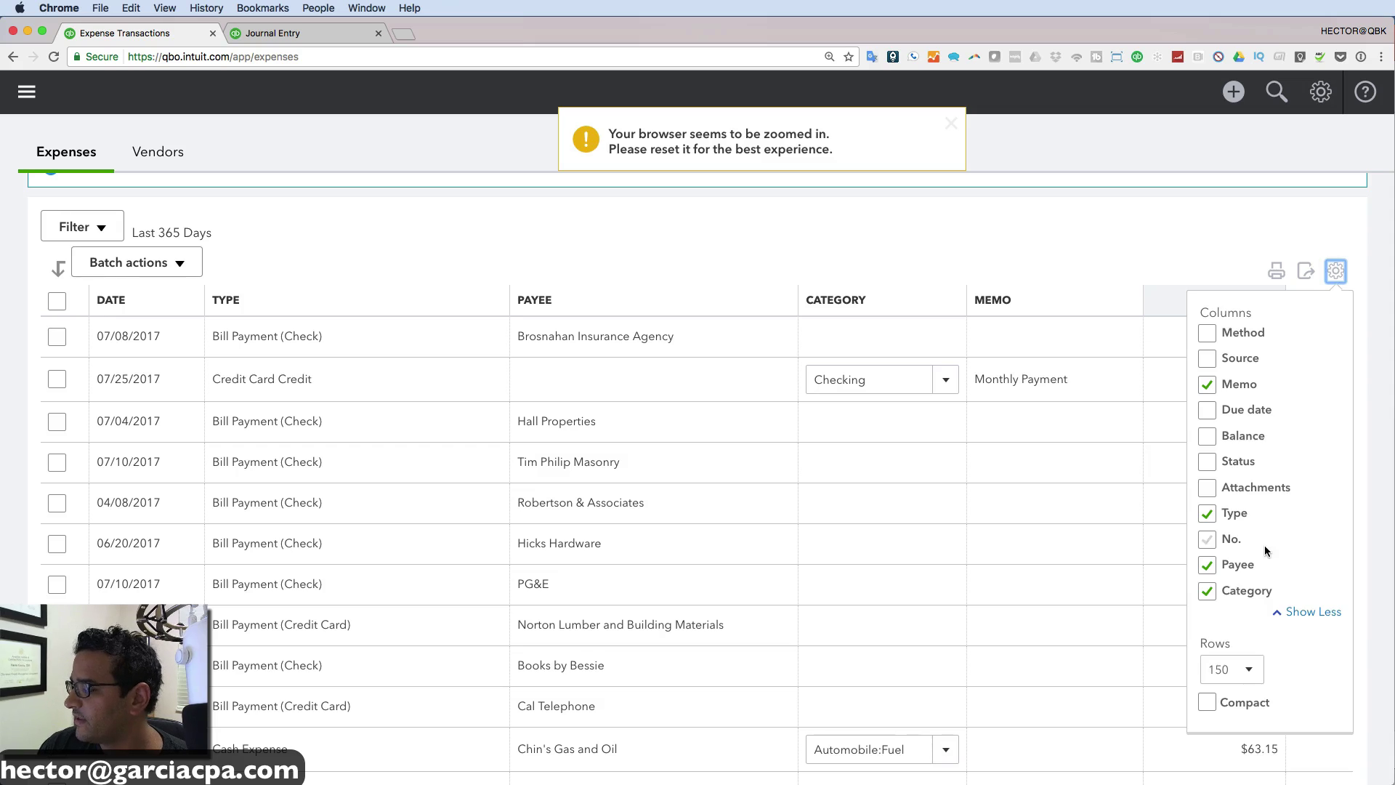
pyautogui.scroll(-3, 1264, 545)
pyautogui.click(1250, 505)
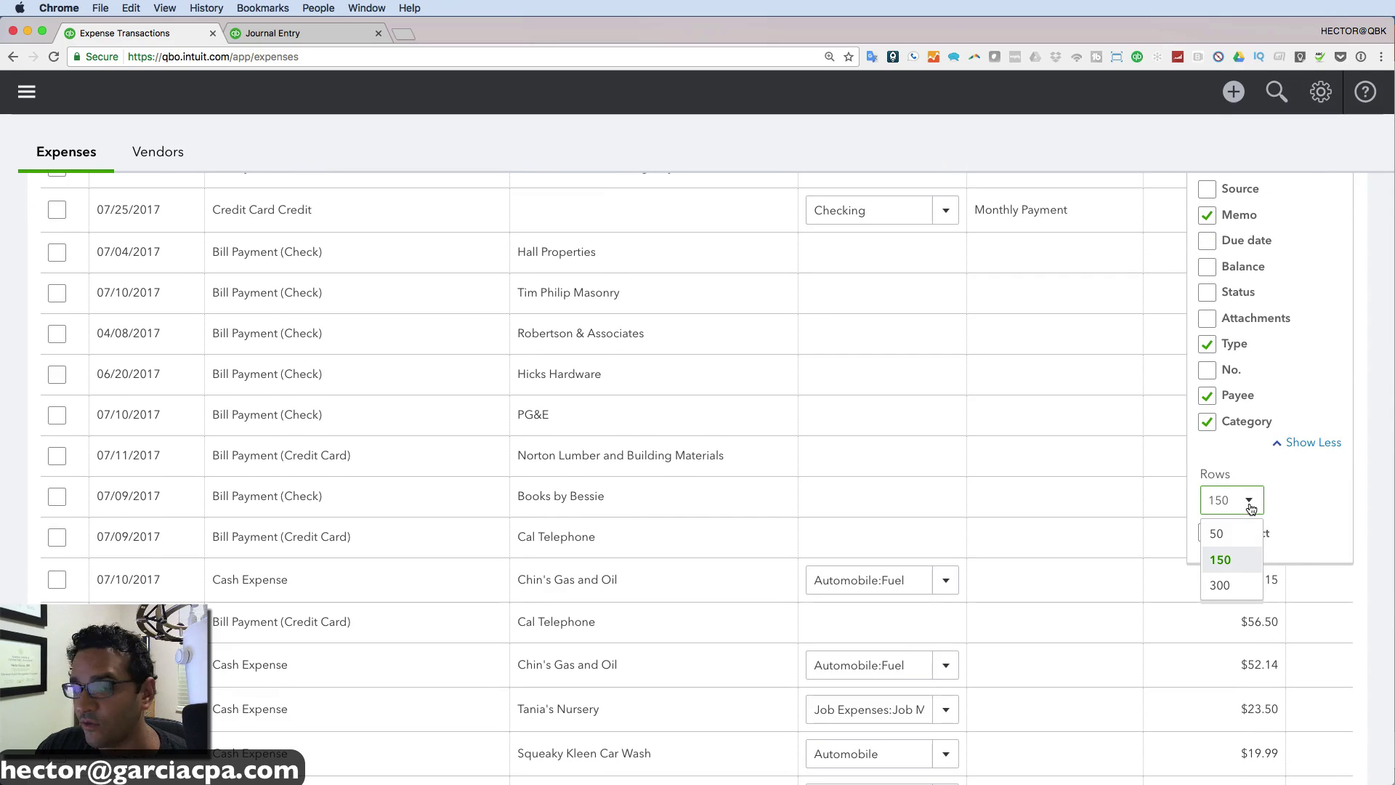
pyautogui.click(1219, 585)
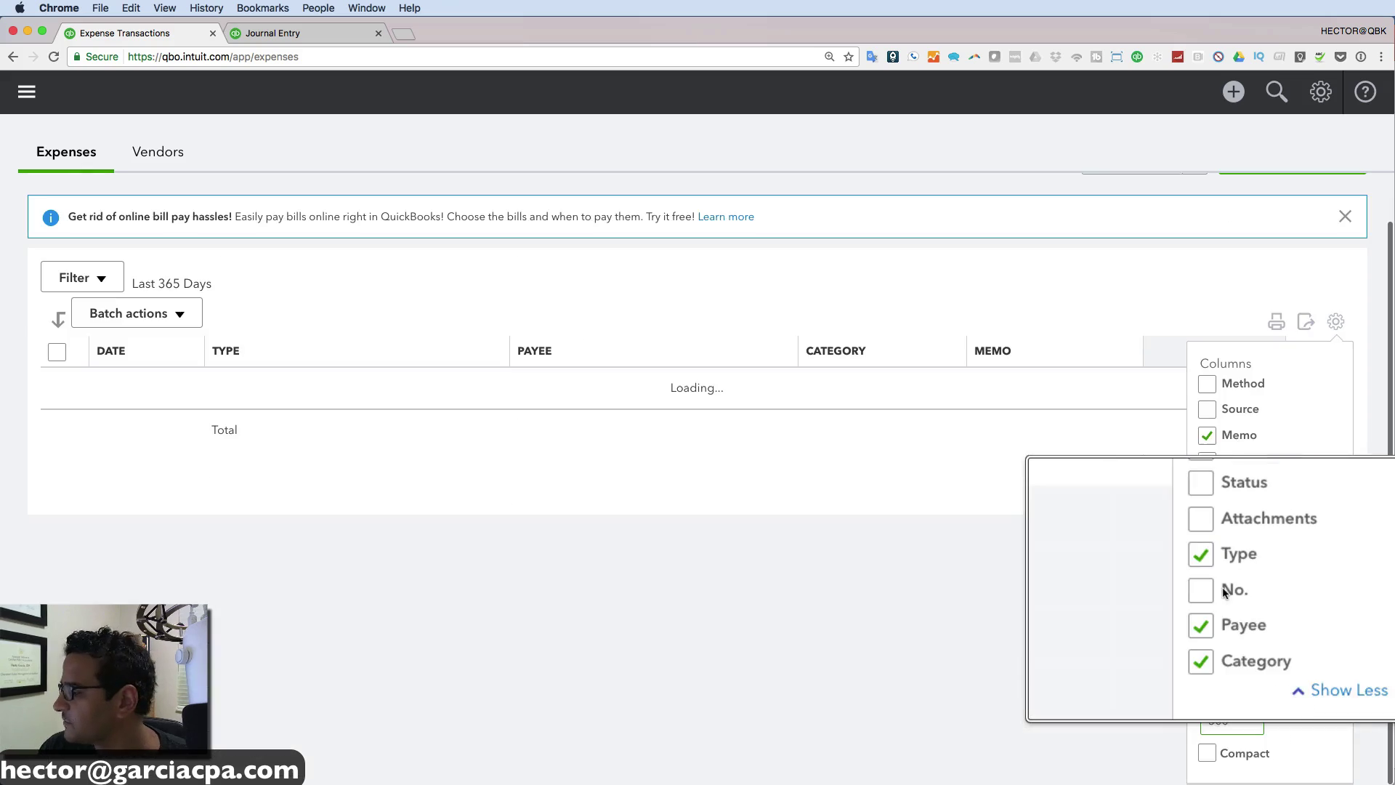
pyautogui.scroll(-10, 1228, 589)
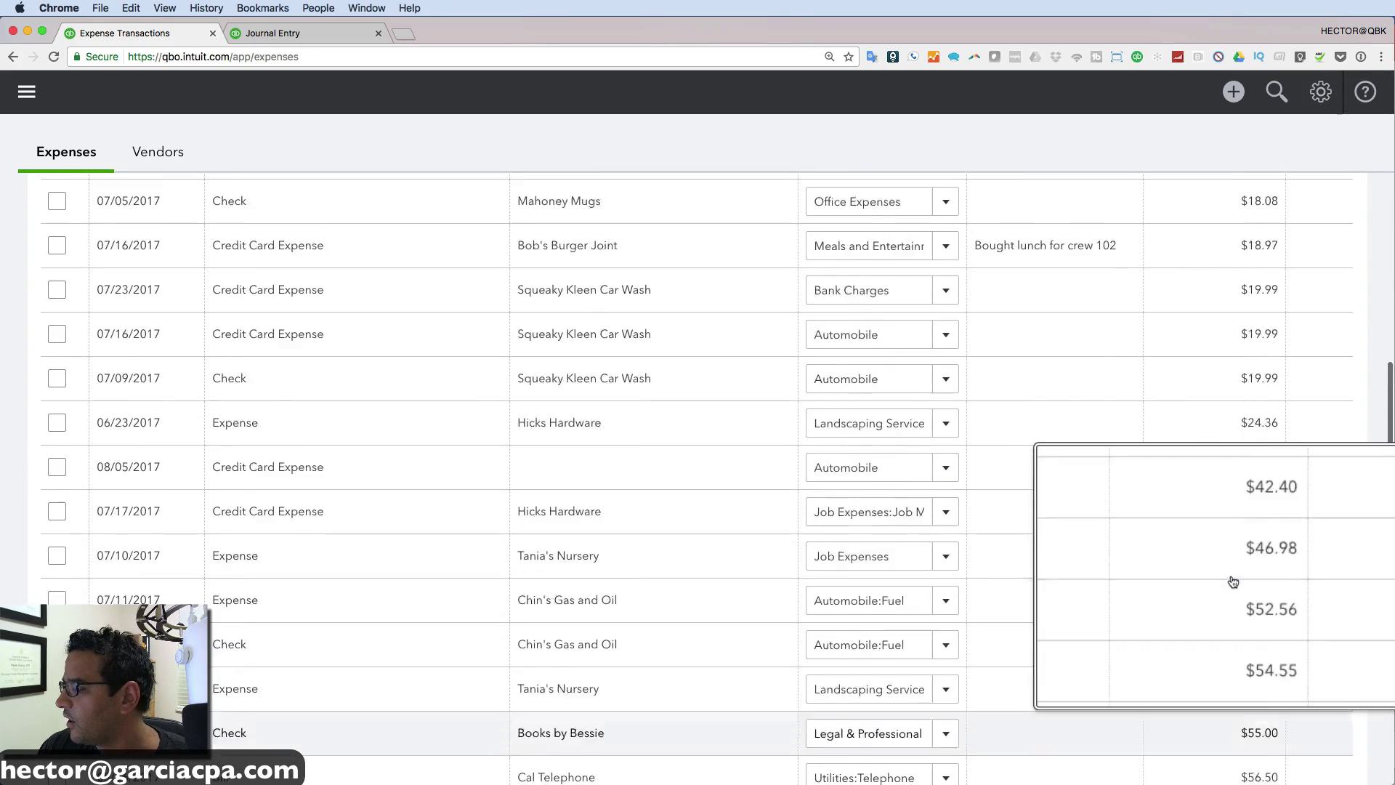
pyautogui.scroll(10, 1228, 599)
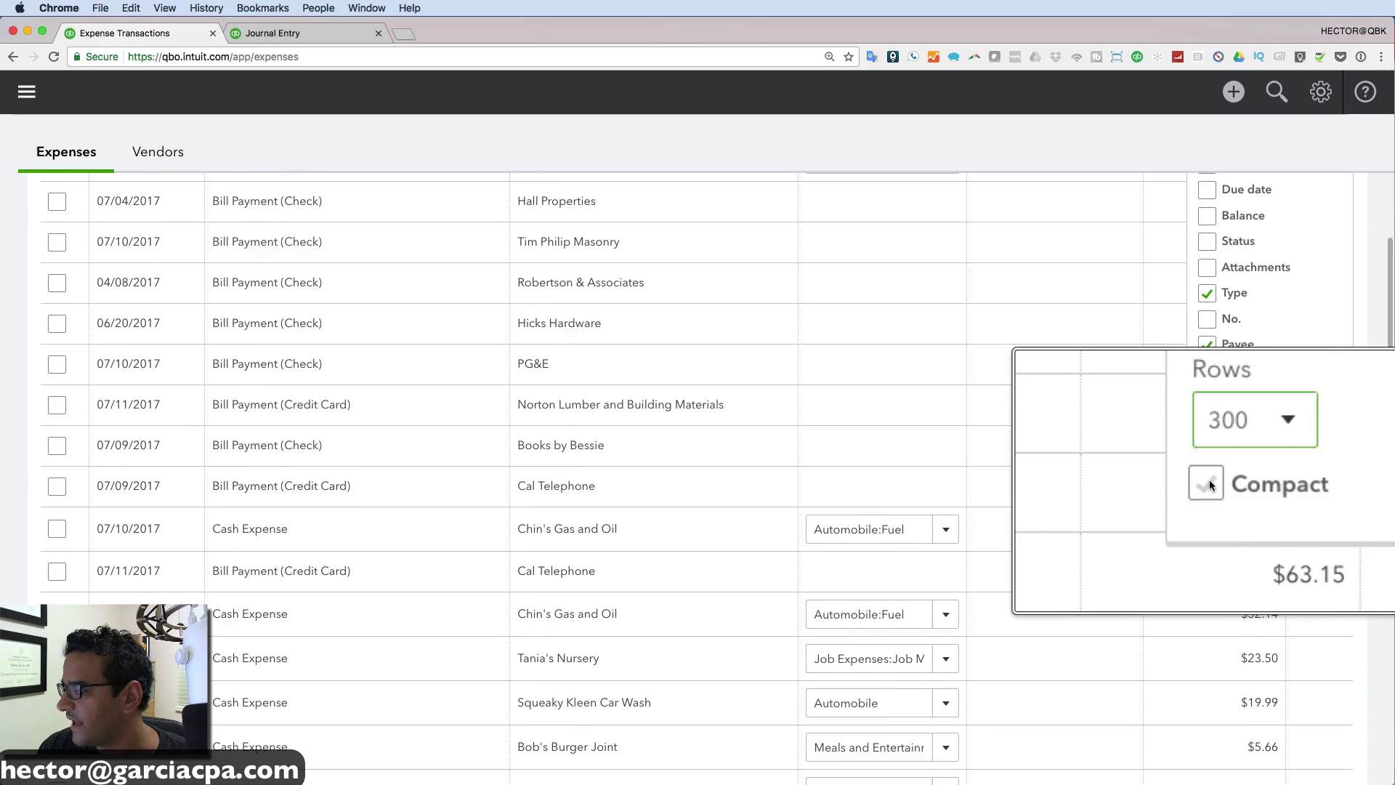
pyautogui.click(1208, 483)
pyautogui.scroll(5, 1206, 400)
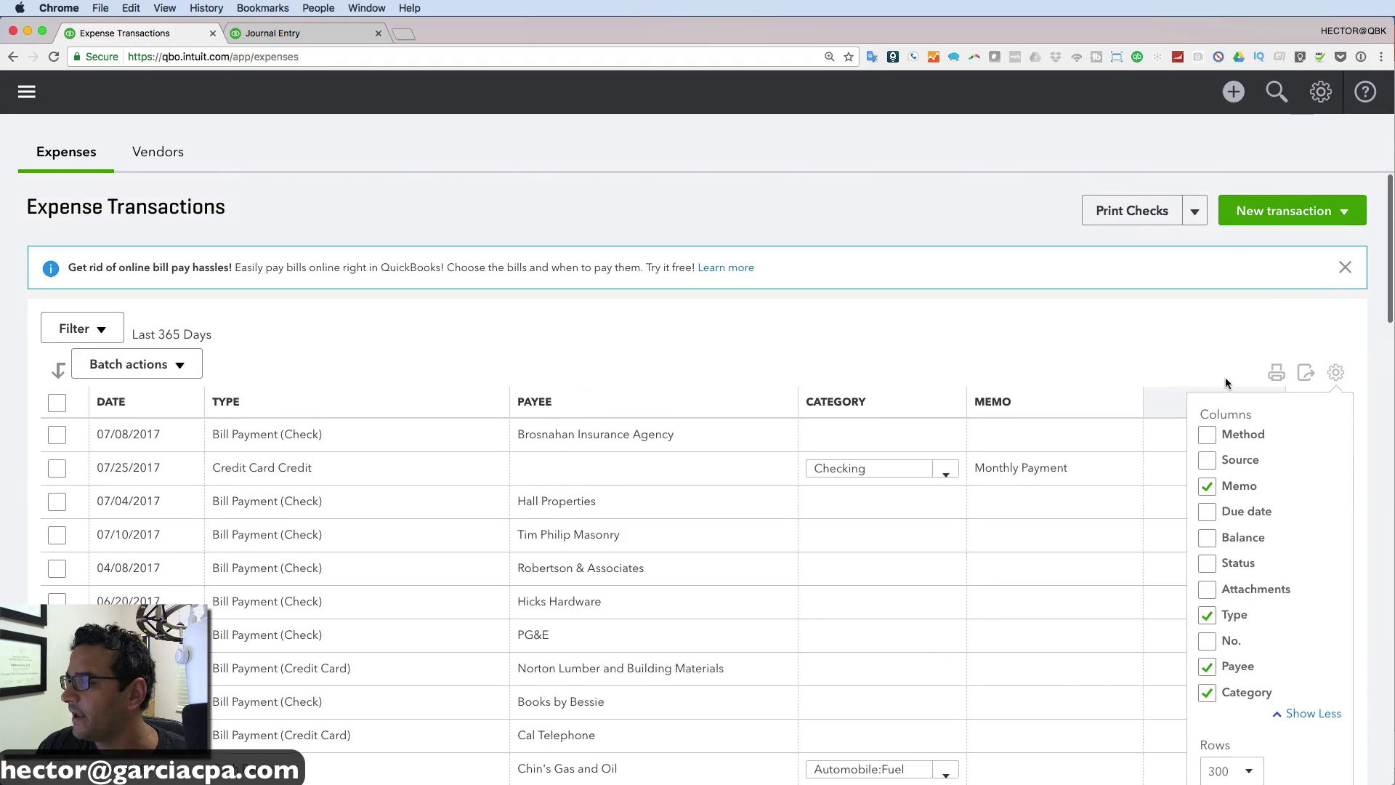
pyautogui.click(1336, 372)
pyautogui.scroll(-1, 902, 305)
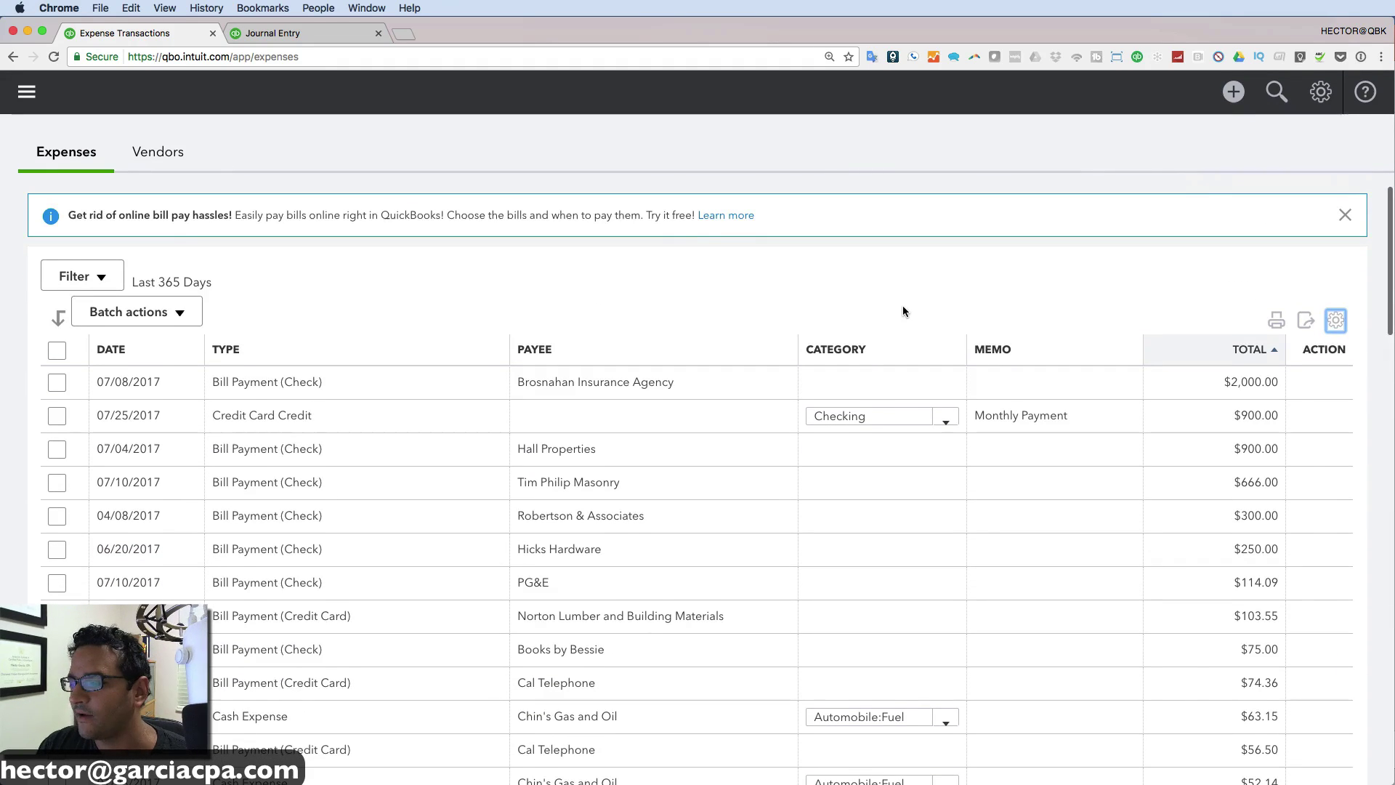
# - Sort the expense transactions by payee and locate the Chin's Gas and Oil group
pyautogui.scroll(1, 408, 458)
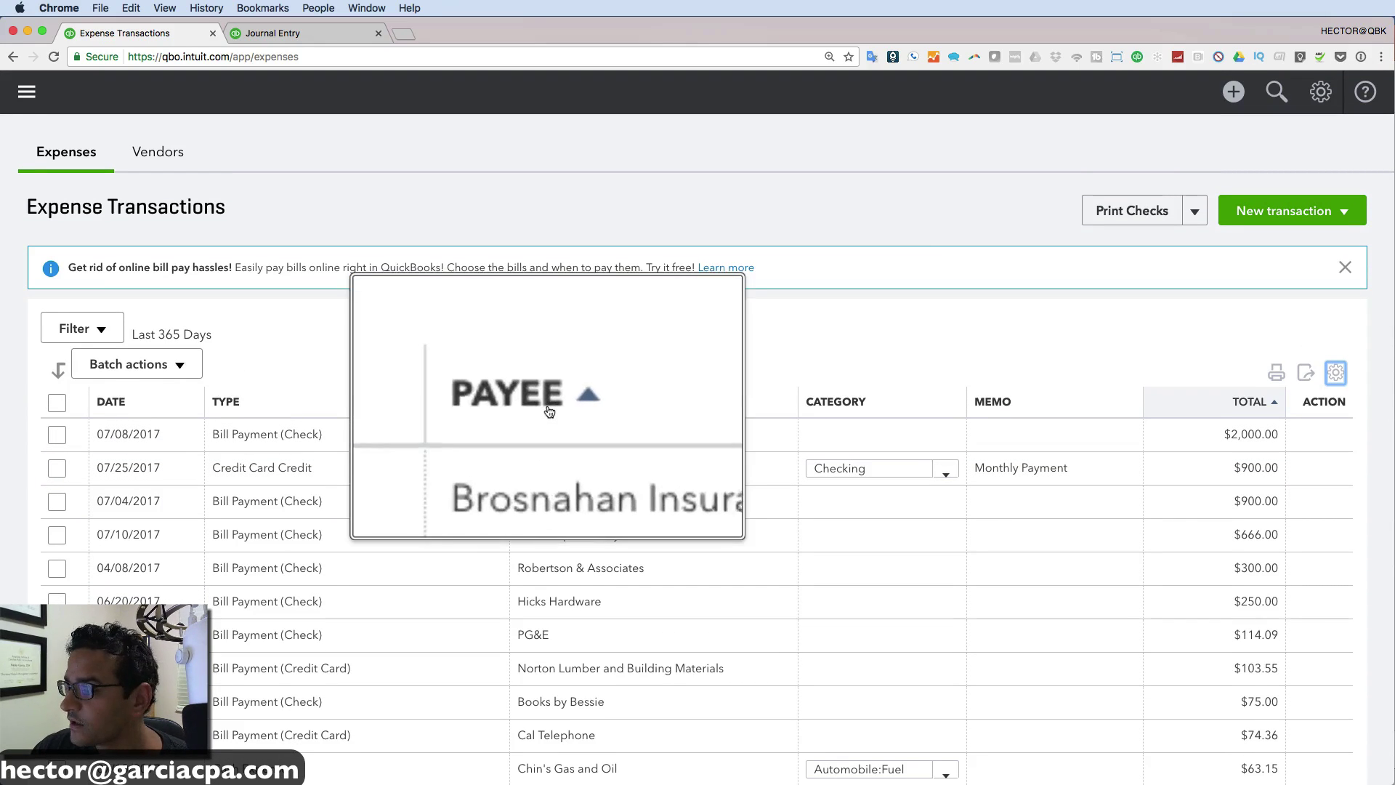
pyautogui.click(548, 409)
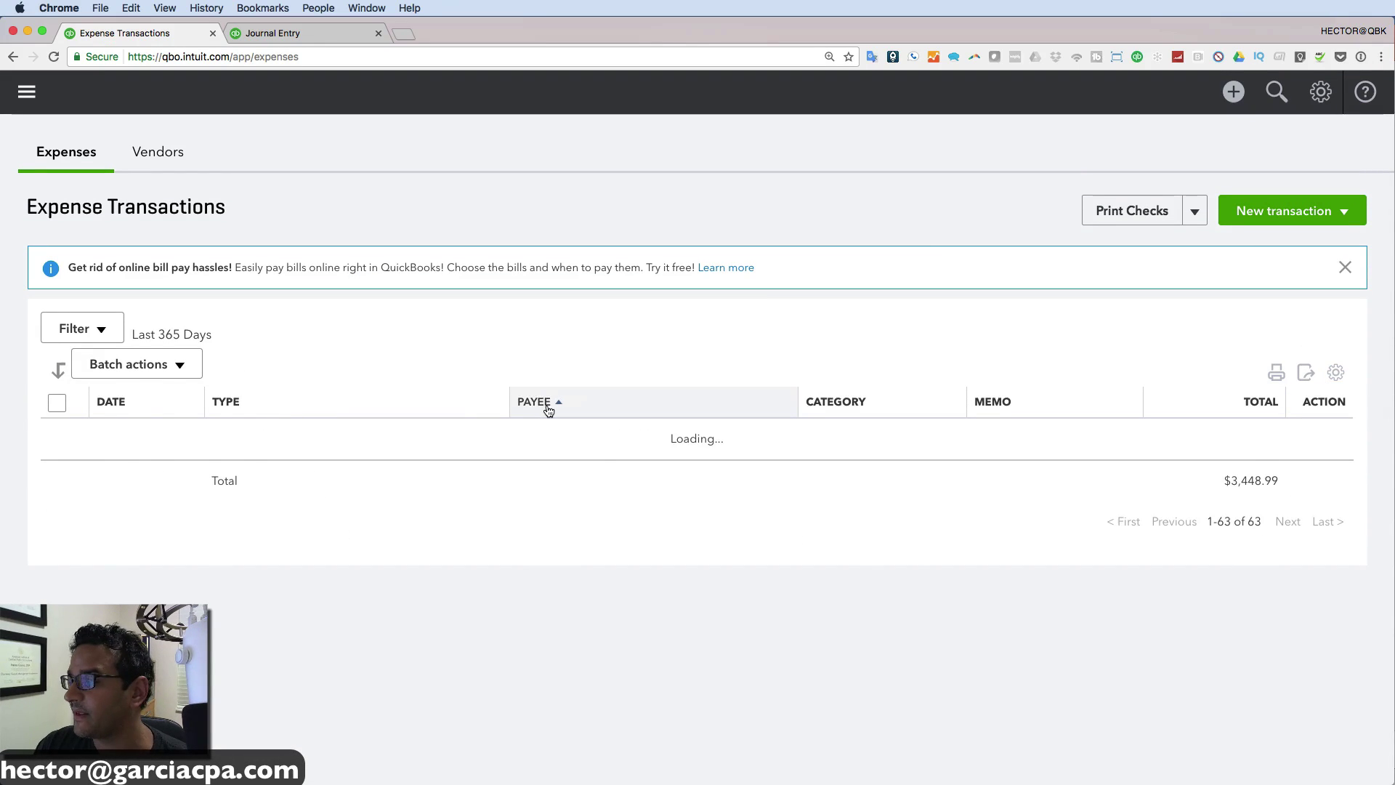
pyautogui.scroll(-4, 669, 539)
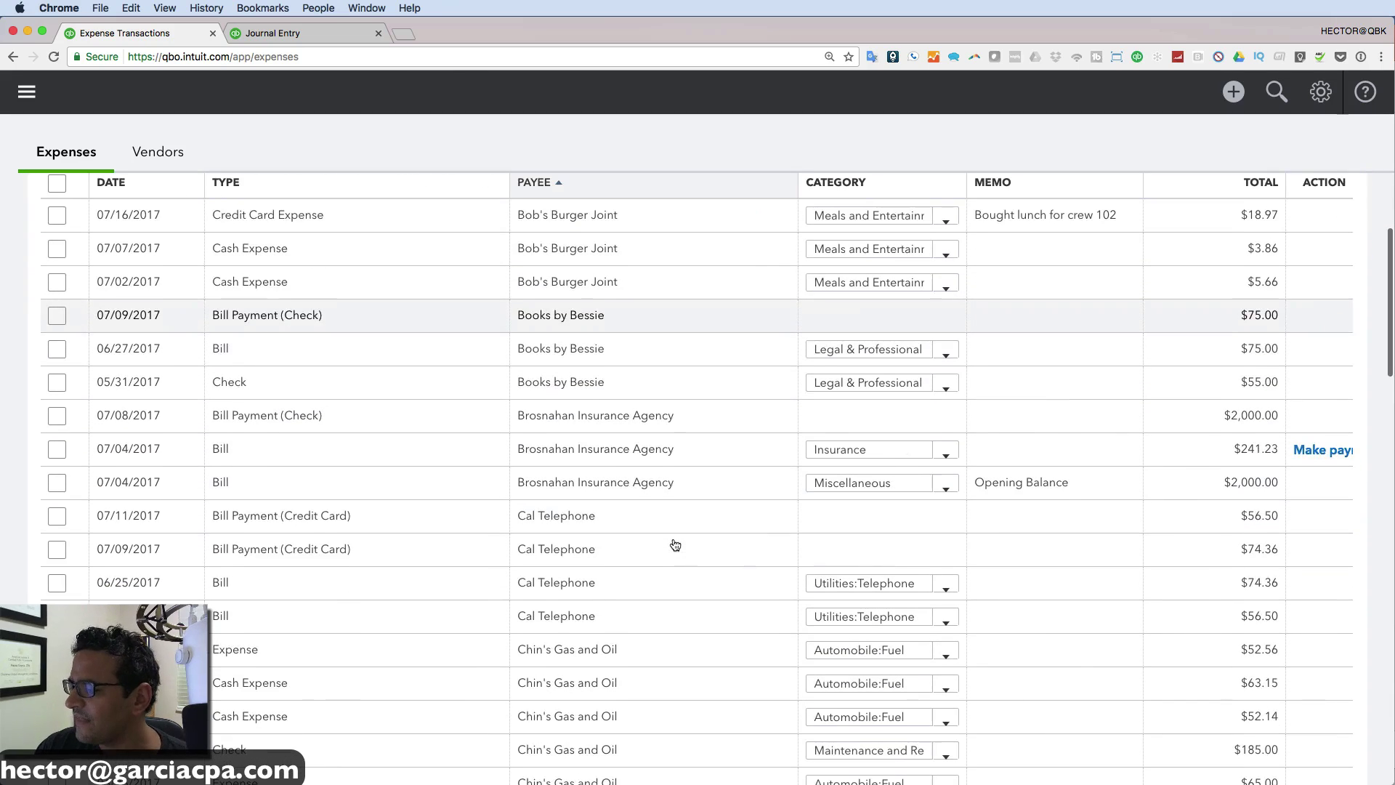
pyautogui.scroll(-3, 675, 544)
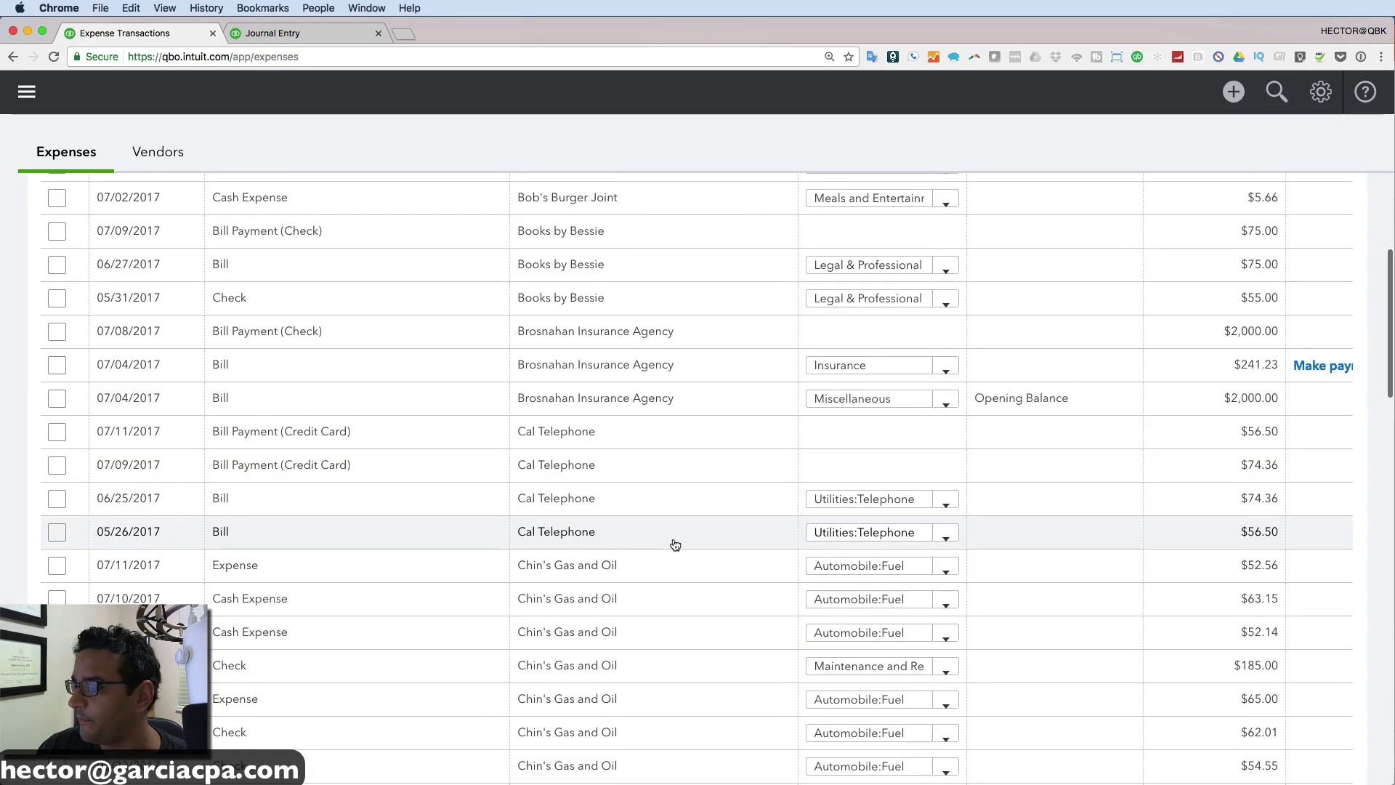
pyautogui.scroll(-1, 676, 544)
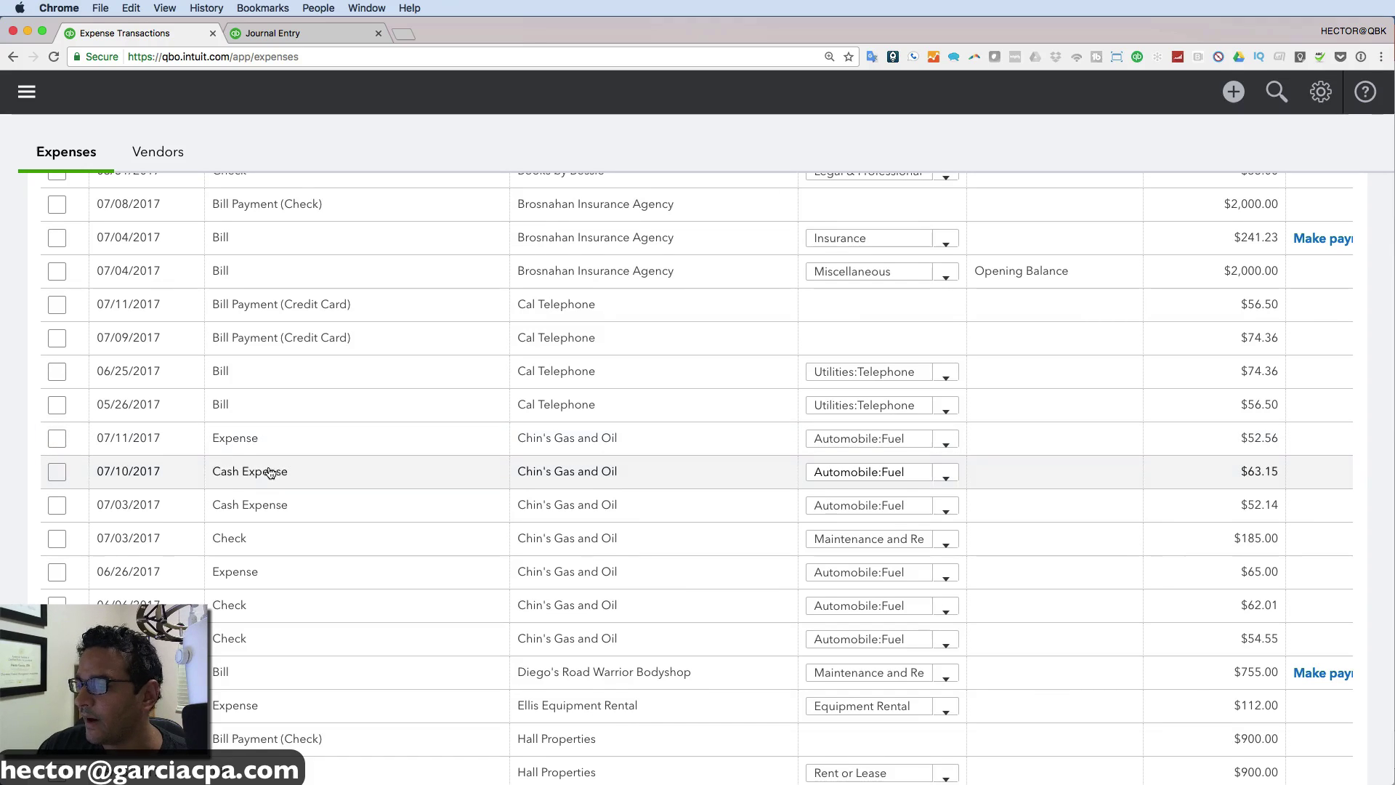
# - Batch-categorize the seven Chin's Gas and Oil transactions, dated 07/11/2017 down to 05/22/2017, as Automobile:Fuel
pyautogui.click(57, 439)
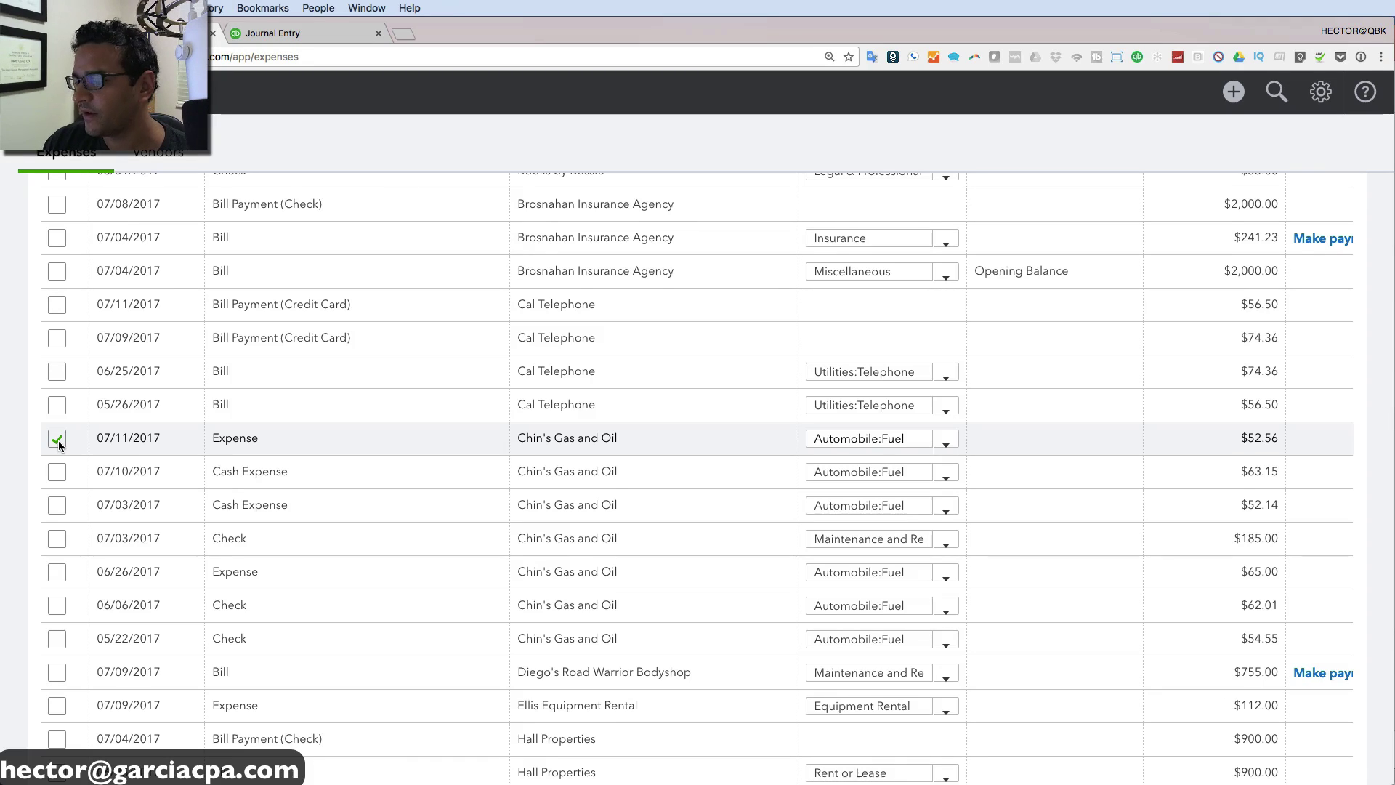
pyautogui.keyDown('shift'); pyautogui.click(54, 644); pyautogui.keyUp('shift')
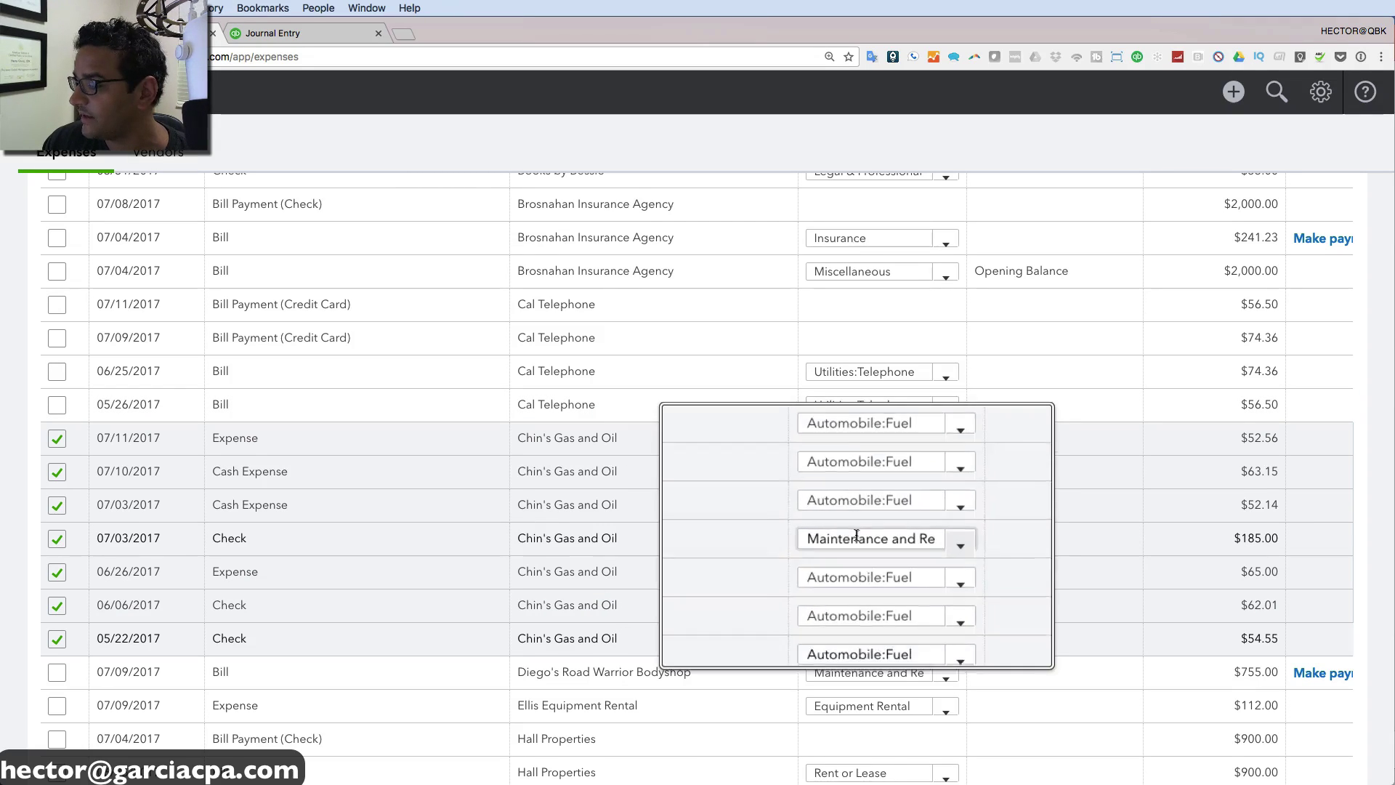
pyautogui.scroll(6, 301, 437)
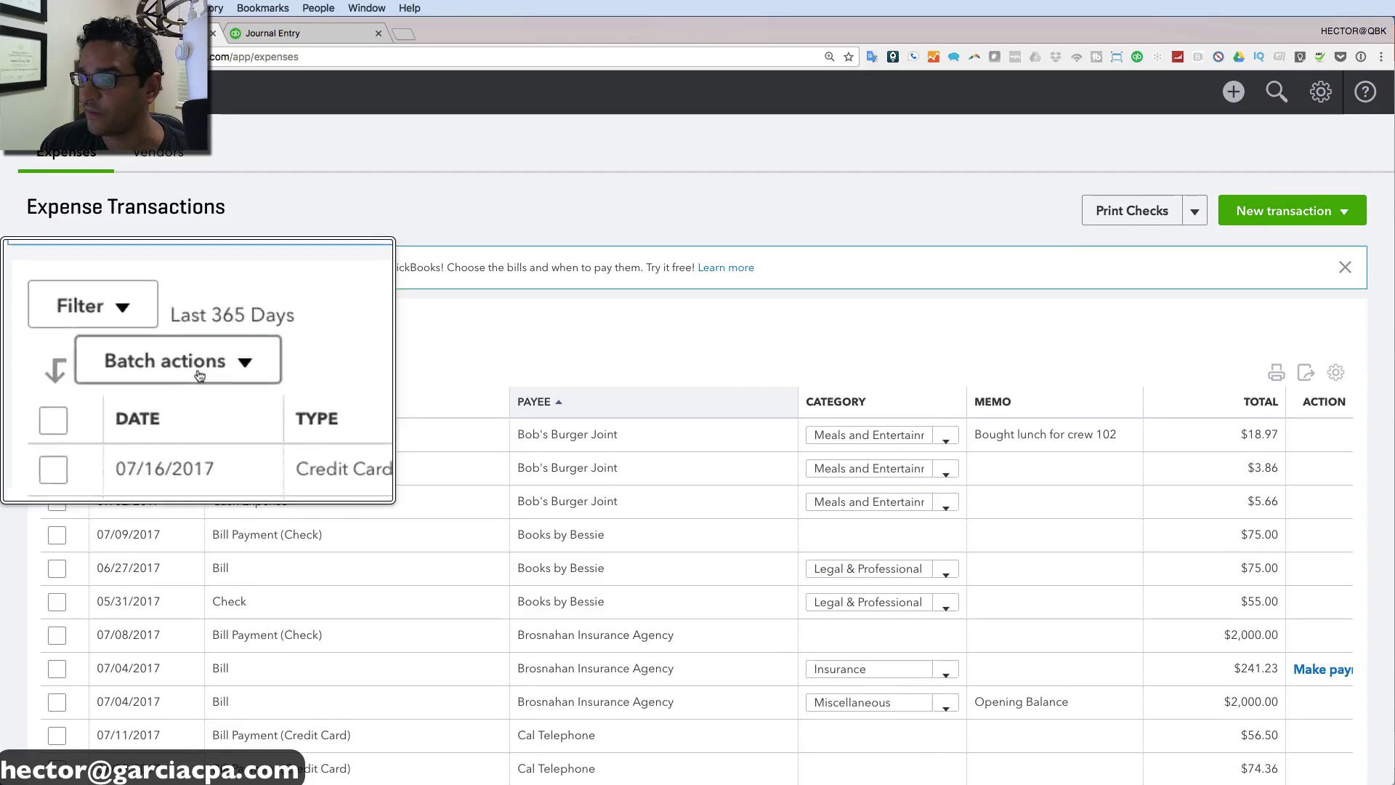
pyautogui.click(151, 374)
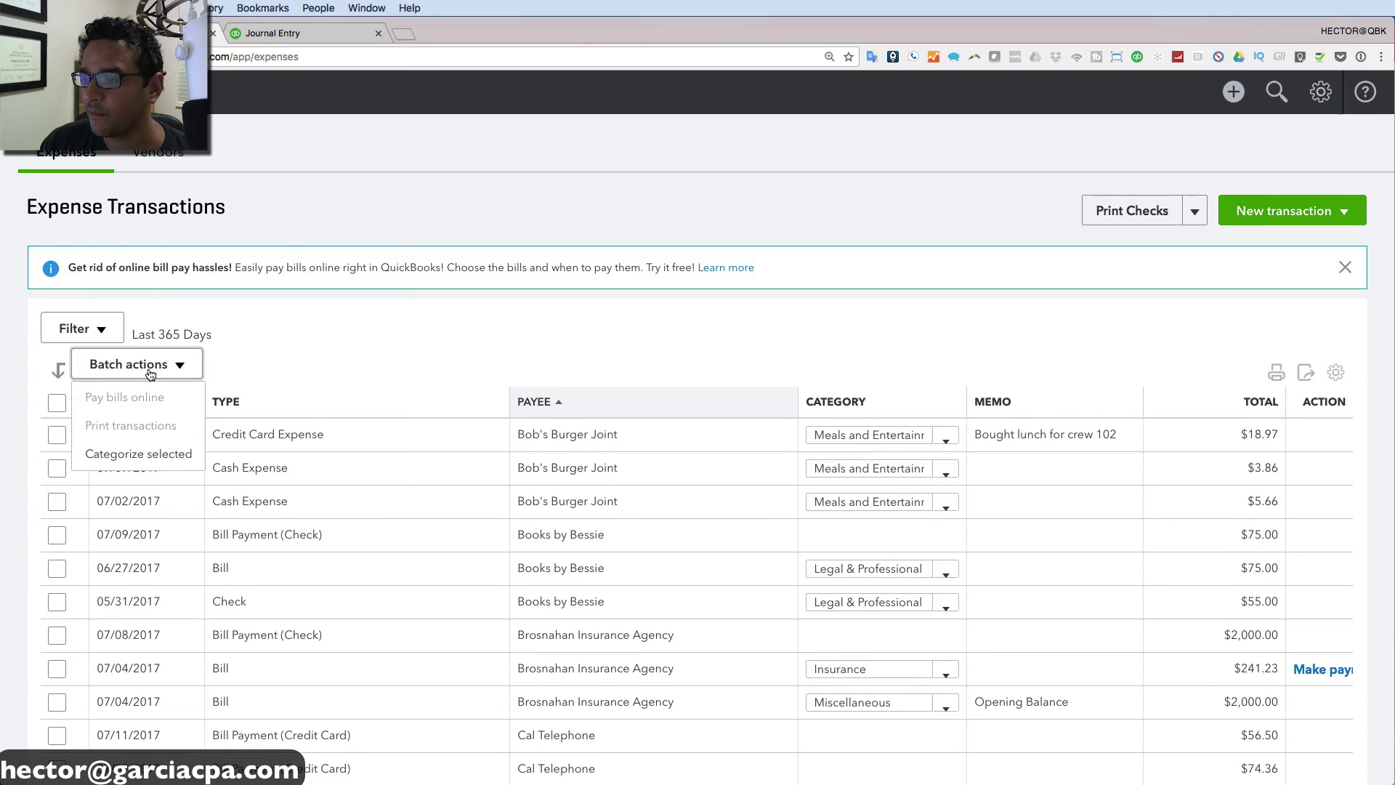
pyautogui.click(133, 456)
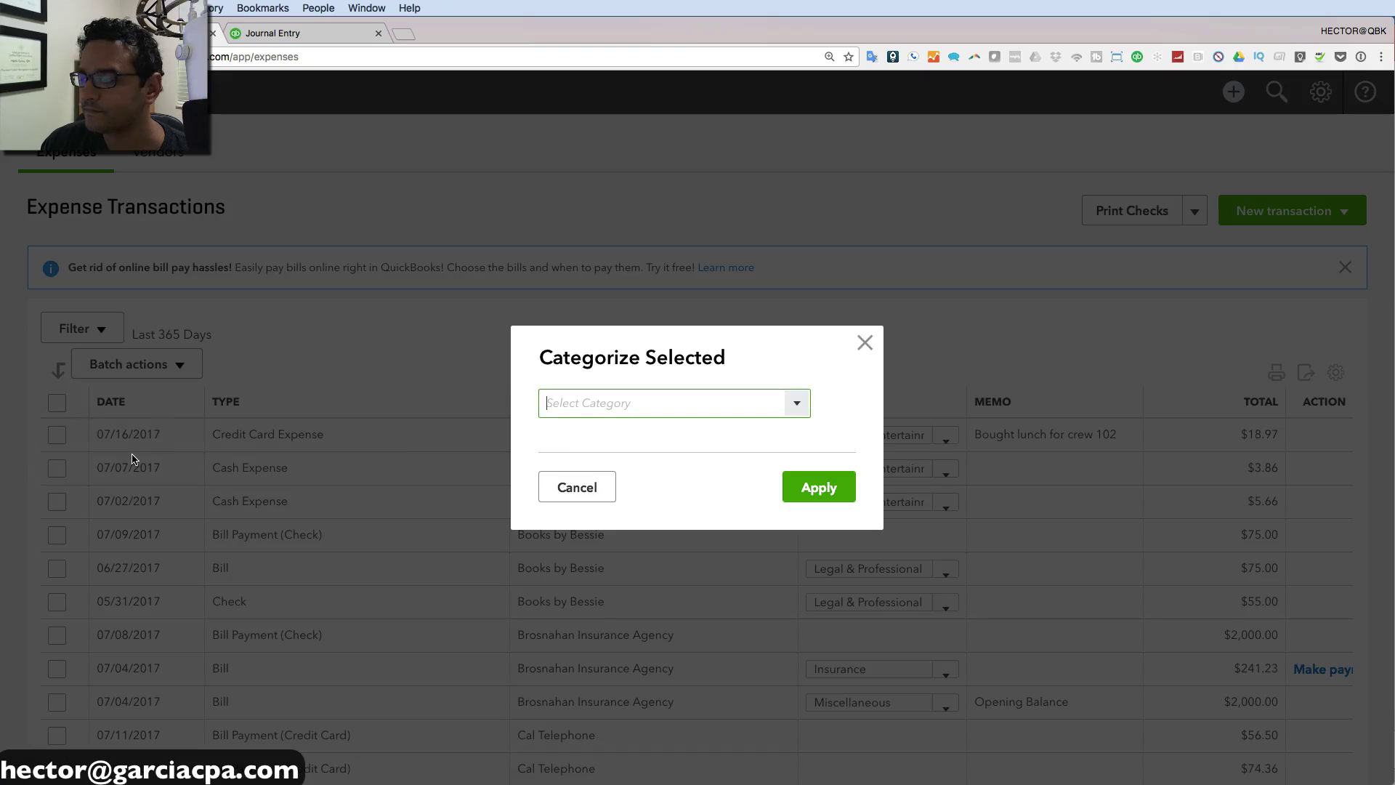
pyautogui.click(796, 407)
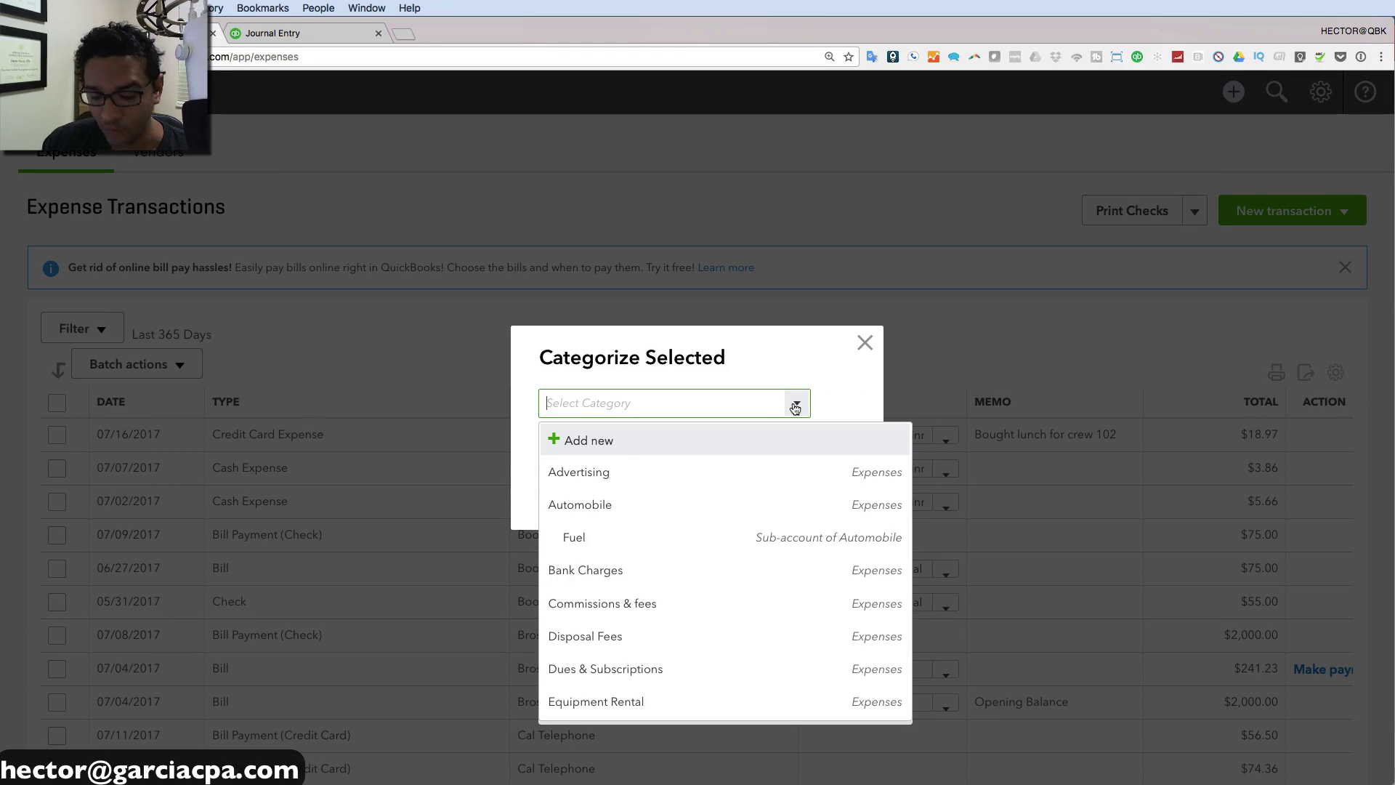
pyautogui.click(574, 538)
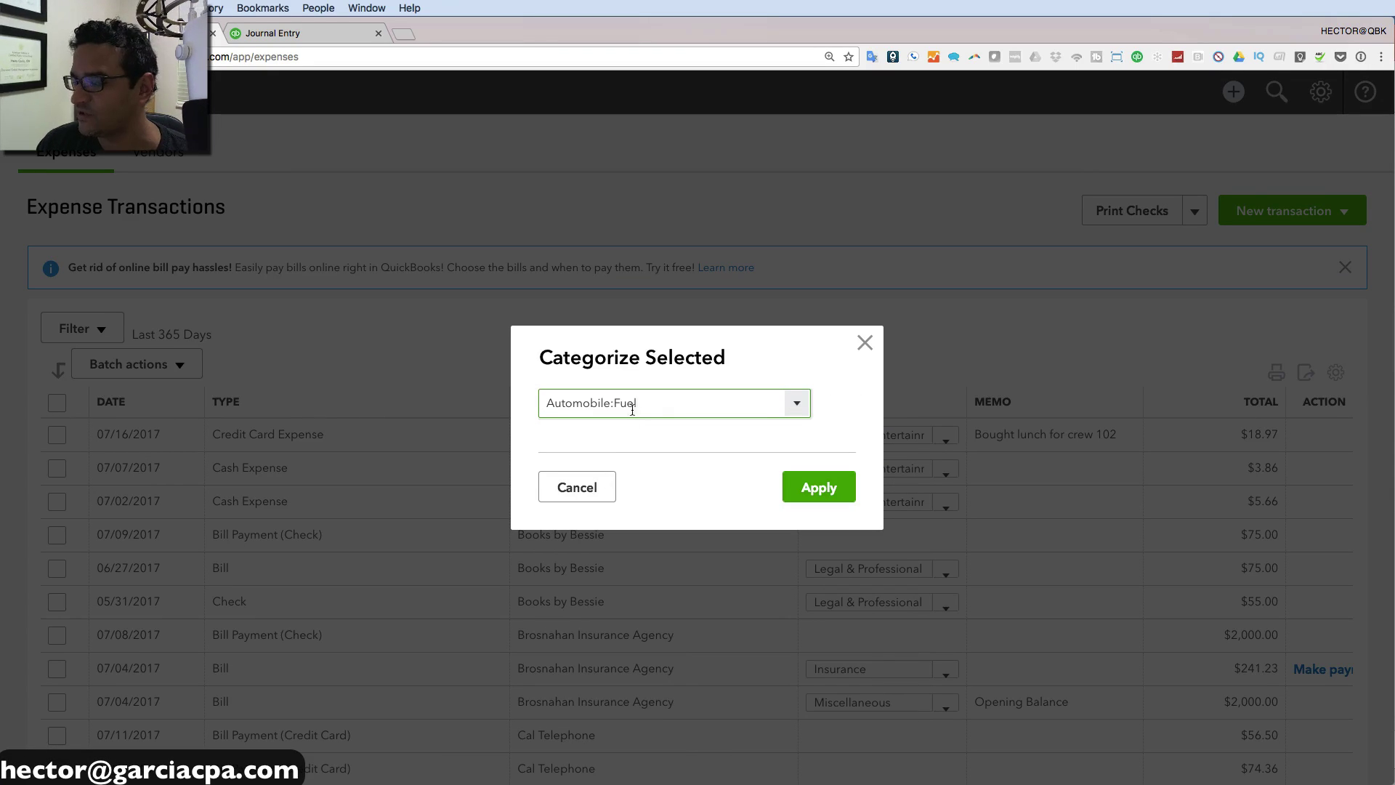
pyautogui.moveTo(645, 405); pyautogui.dragTo(453, 402)
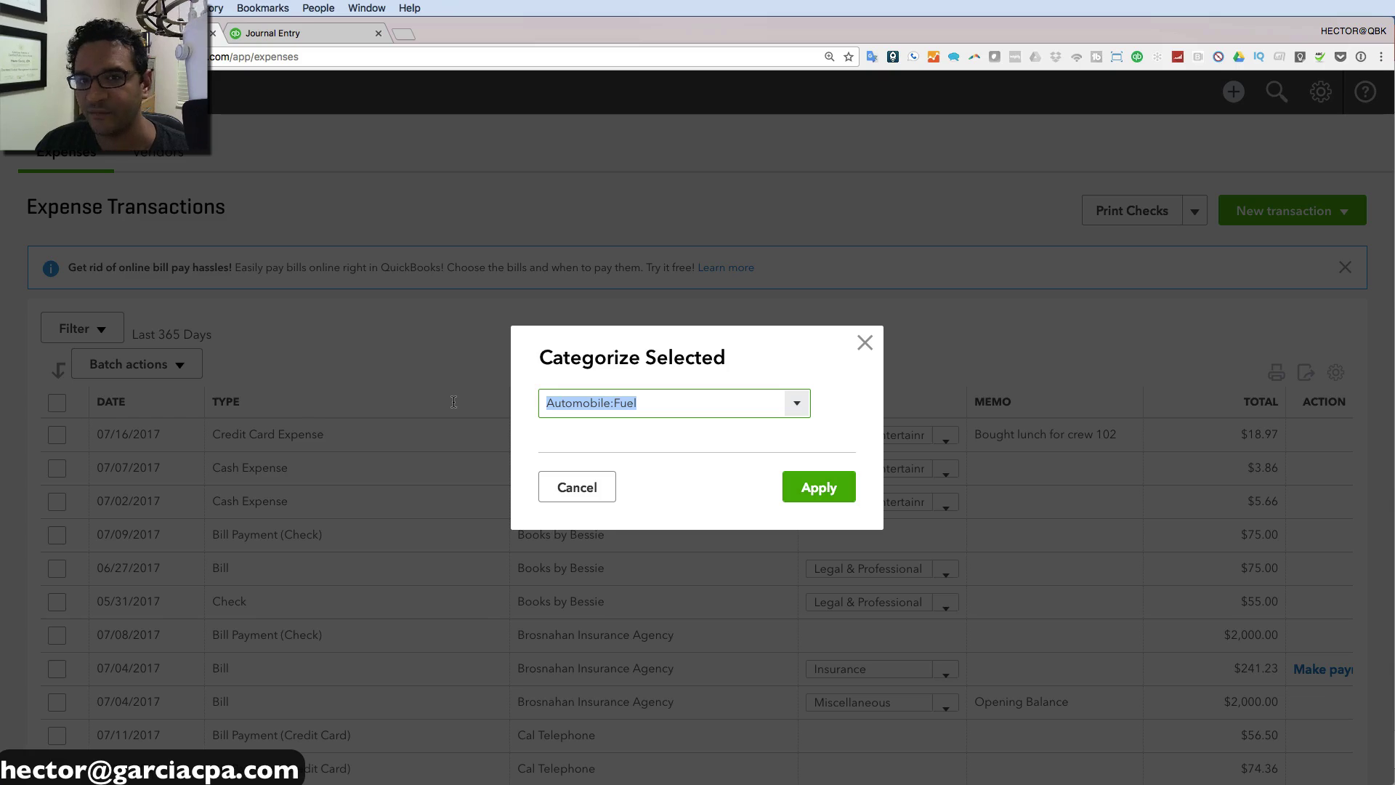
pyautogui.click(818, 495)
pyautogui.scroll(-8, 743, 316)
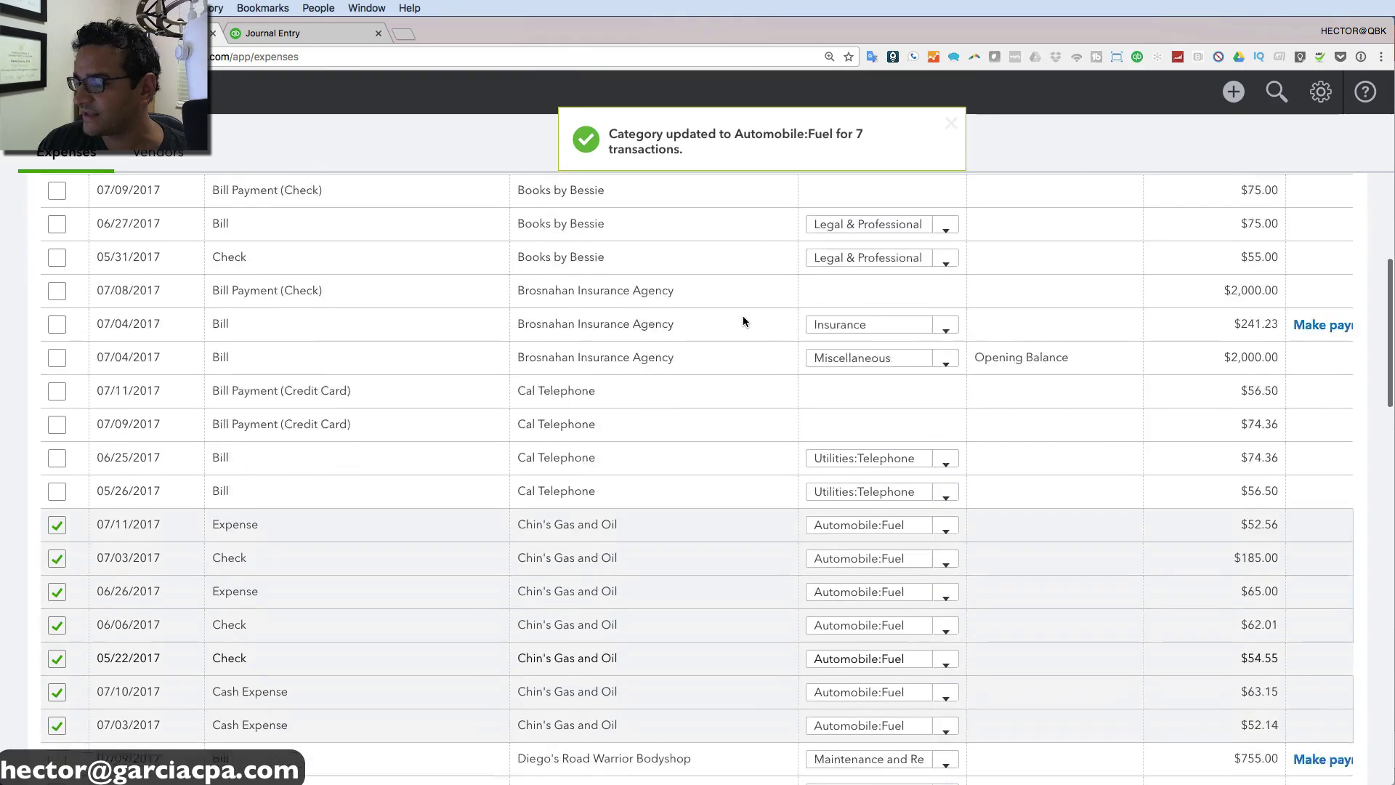
# - Select all transactions in the expense list, and clear the whole selection again
pyautogui.scroll(1, 838, 335)
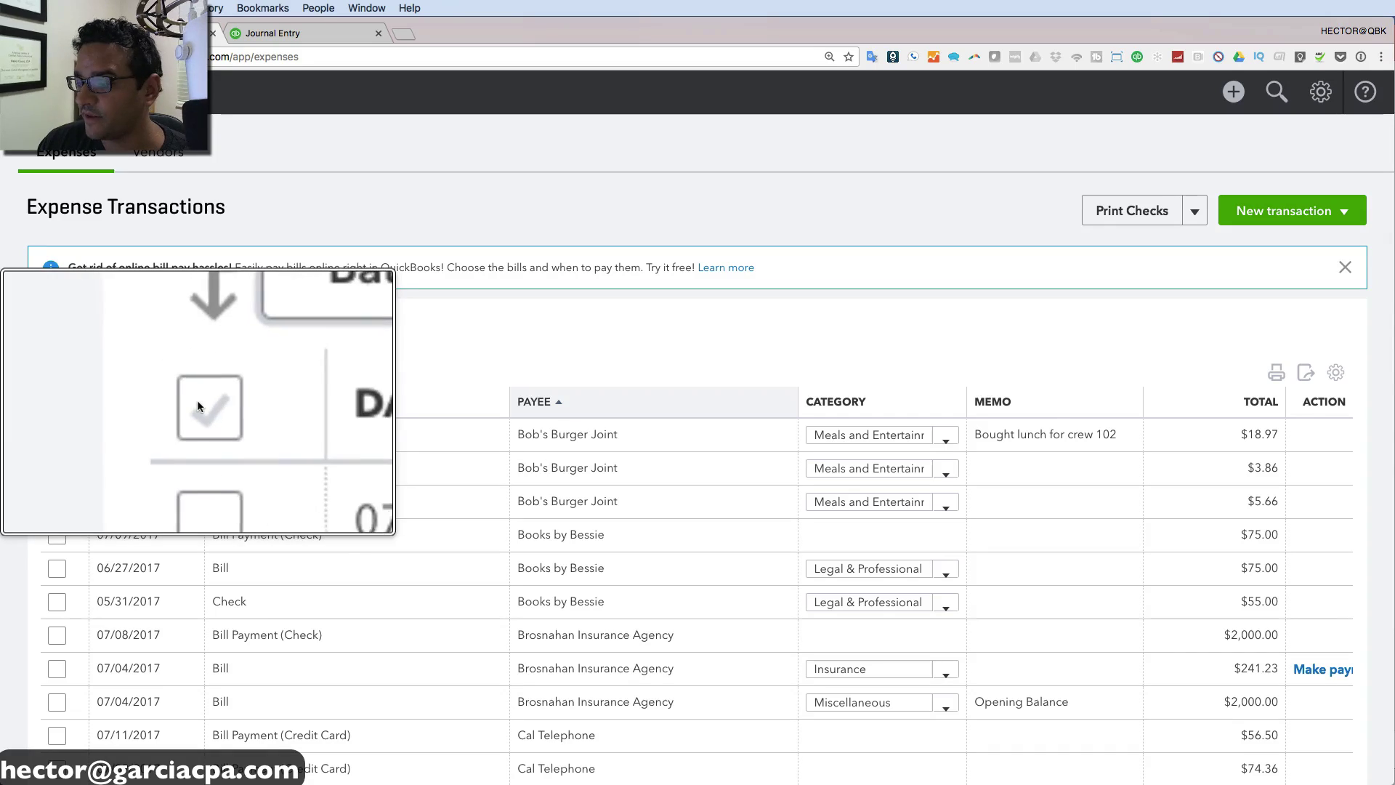
pyautogui.click(58, 404)
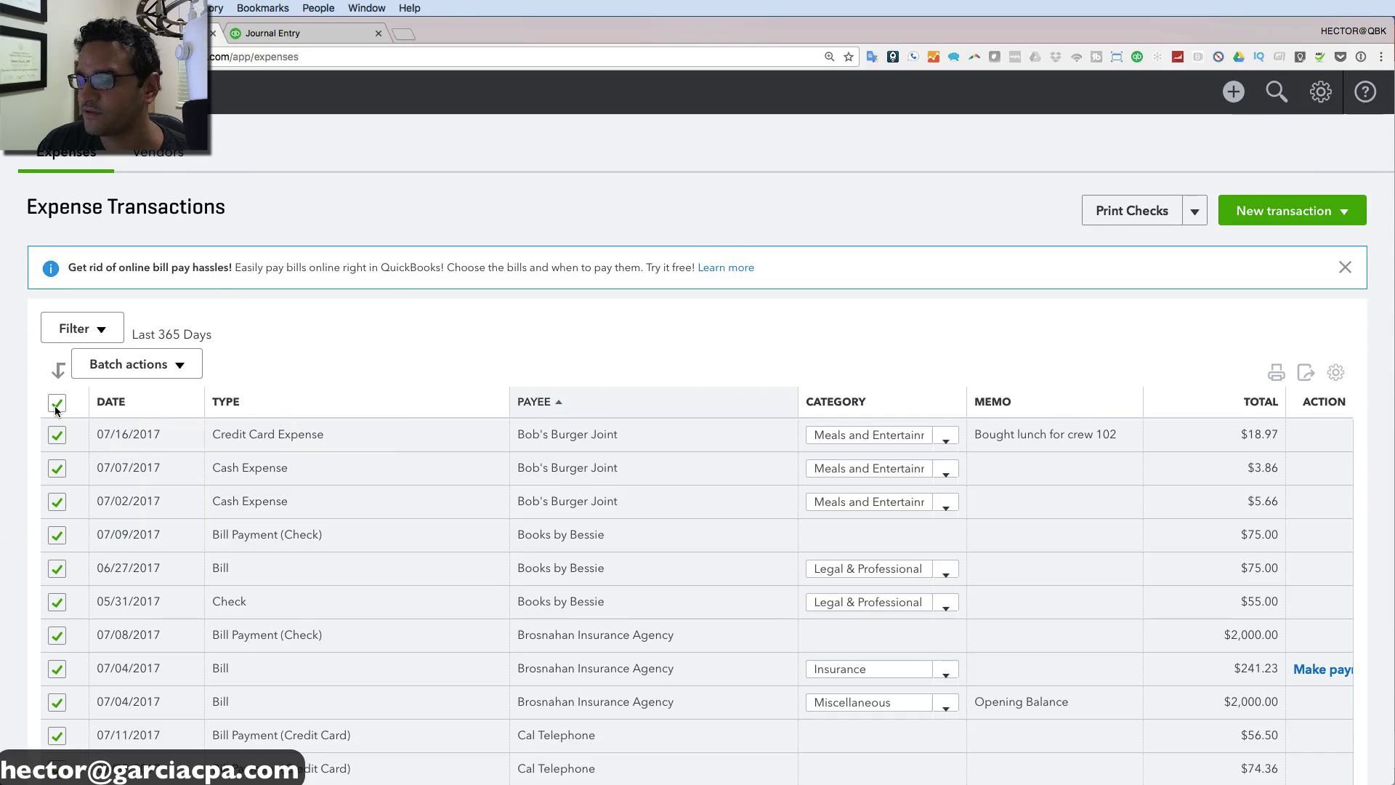
pyautogui.click(57, 404)
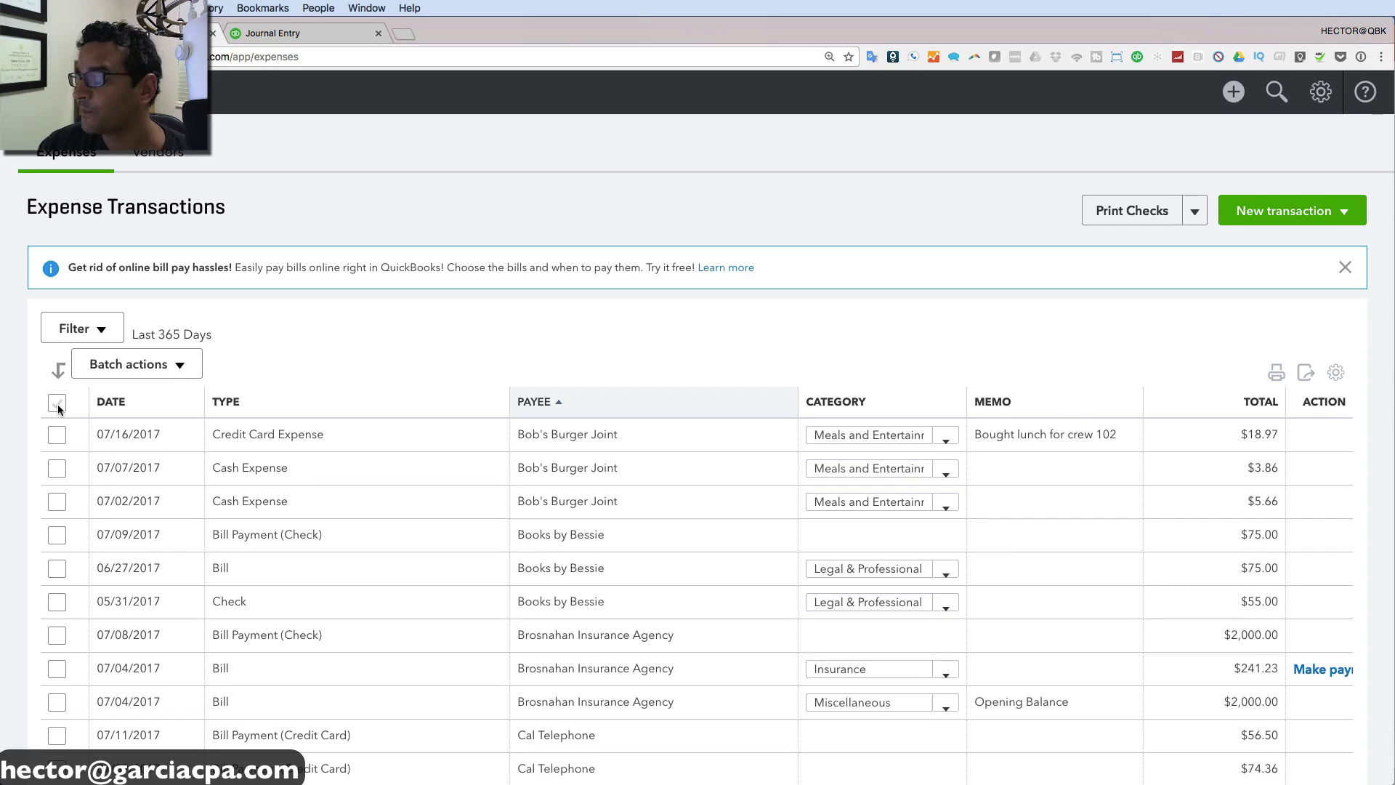
# - Set up an expense list filter with the category Job Expenses and the date range Last week
pyautogui.click(82, 339)
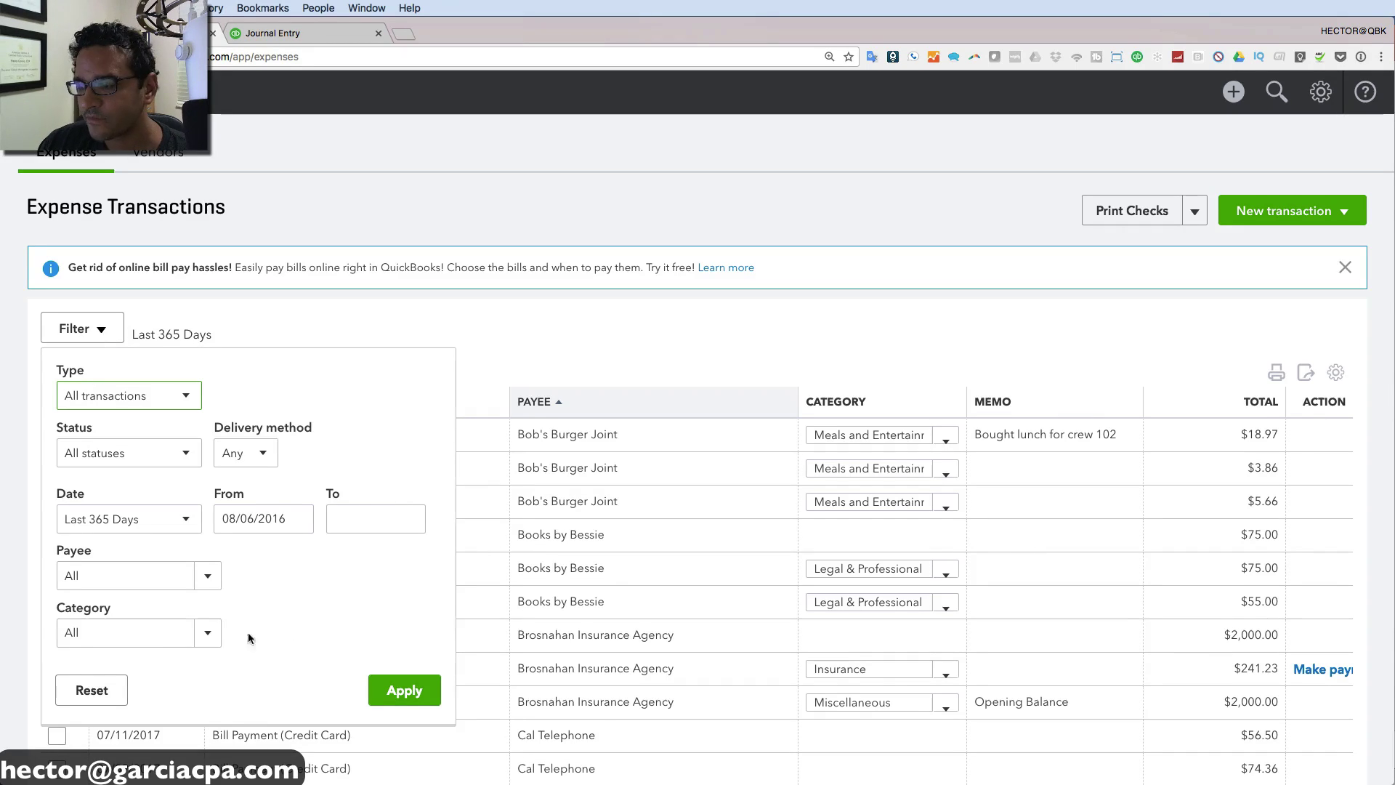
pyautogui.click(206, 646)
pyautogui.scroll(-5, 188, 587)
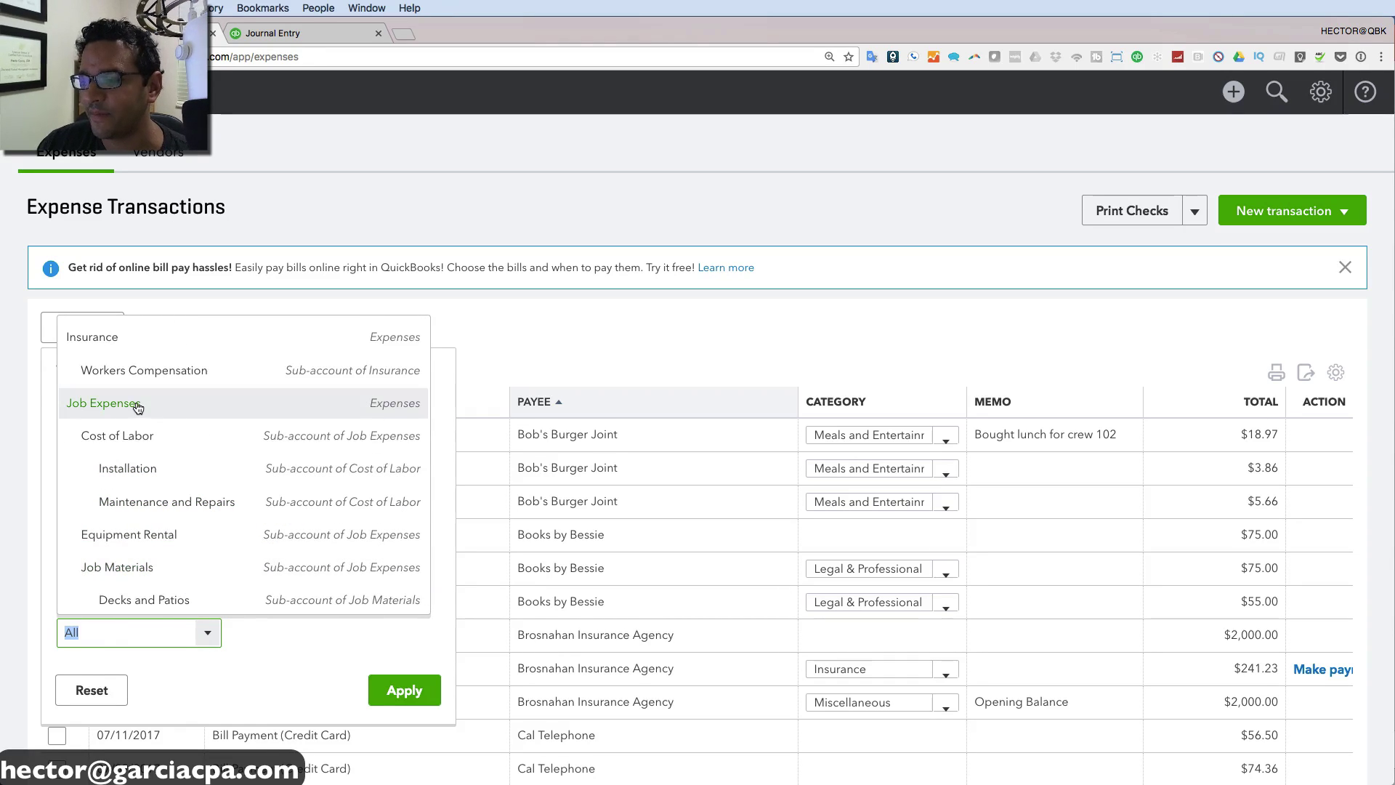
pyautogui.click(137, 404)
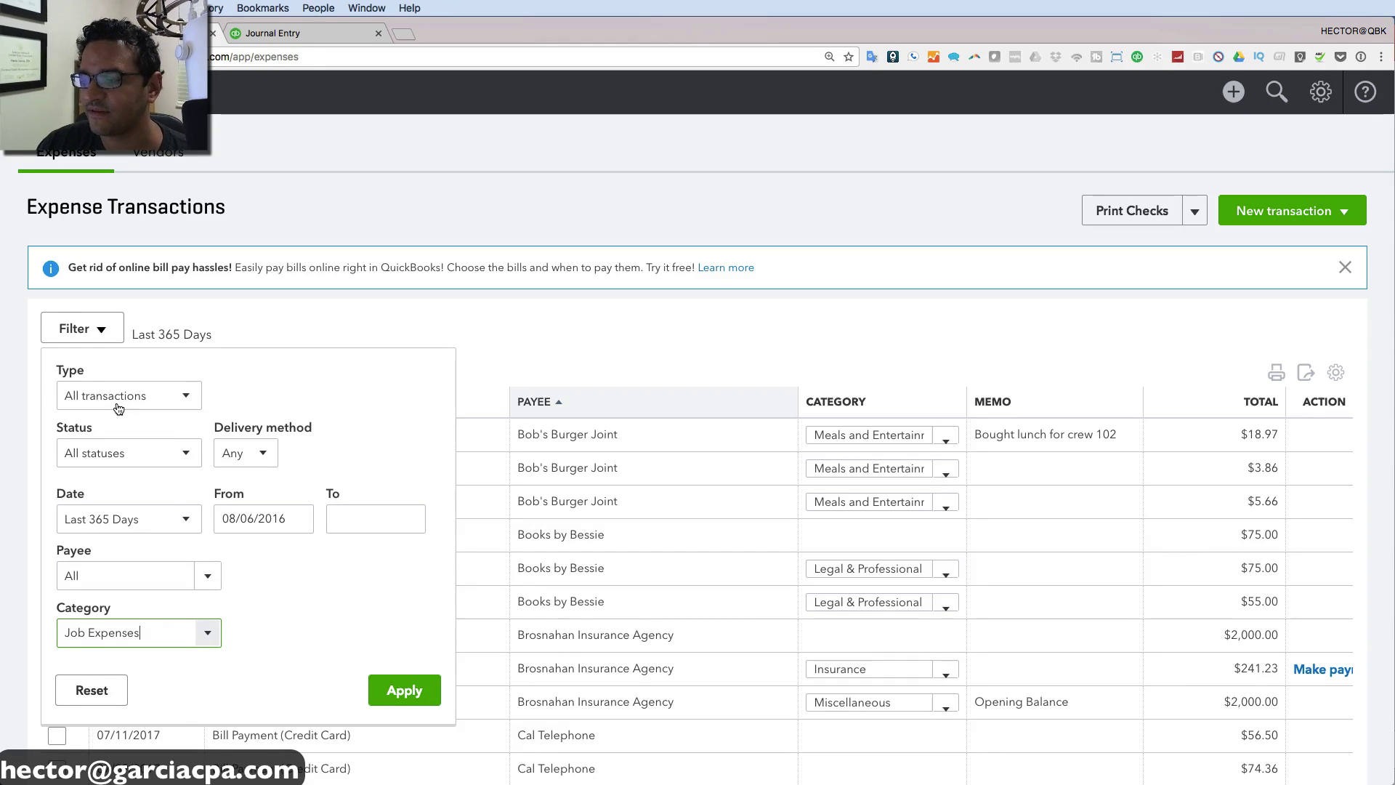
pyautogui.click(190, 520)
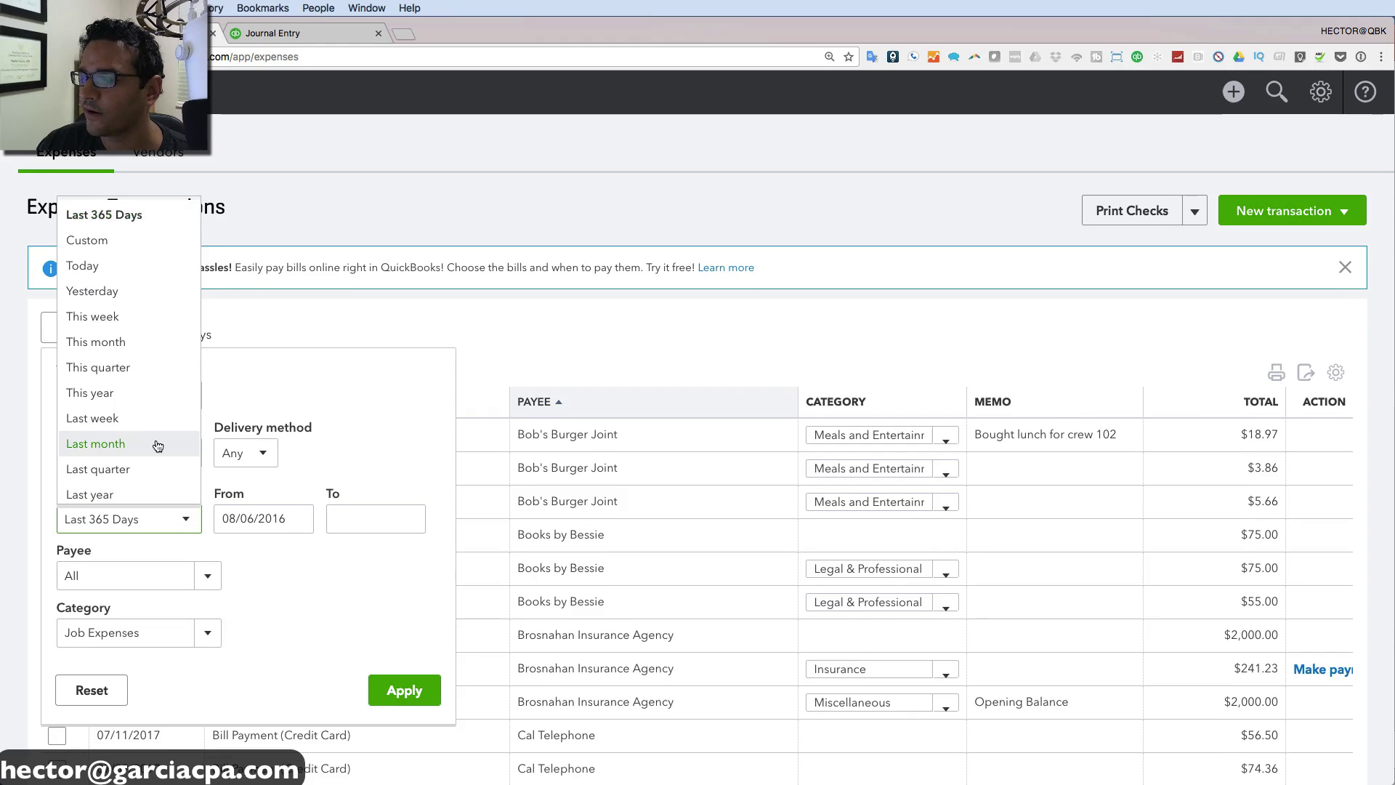
pyautogui.click(120, 413)
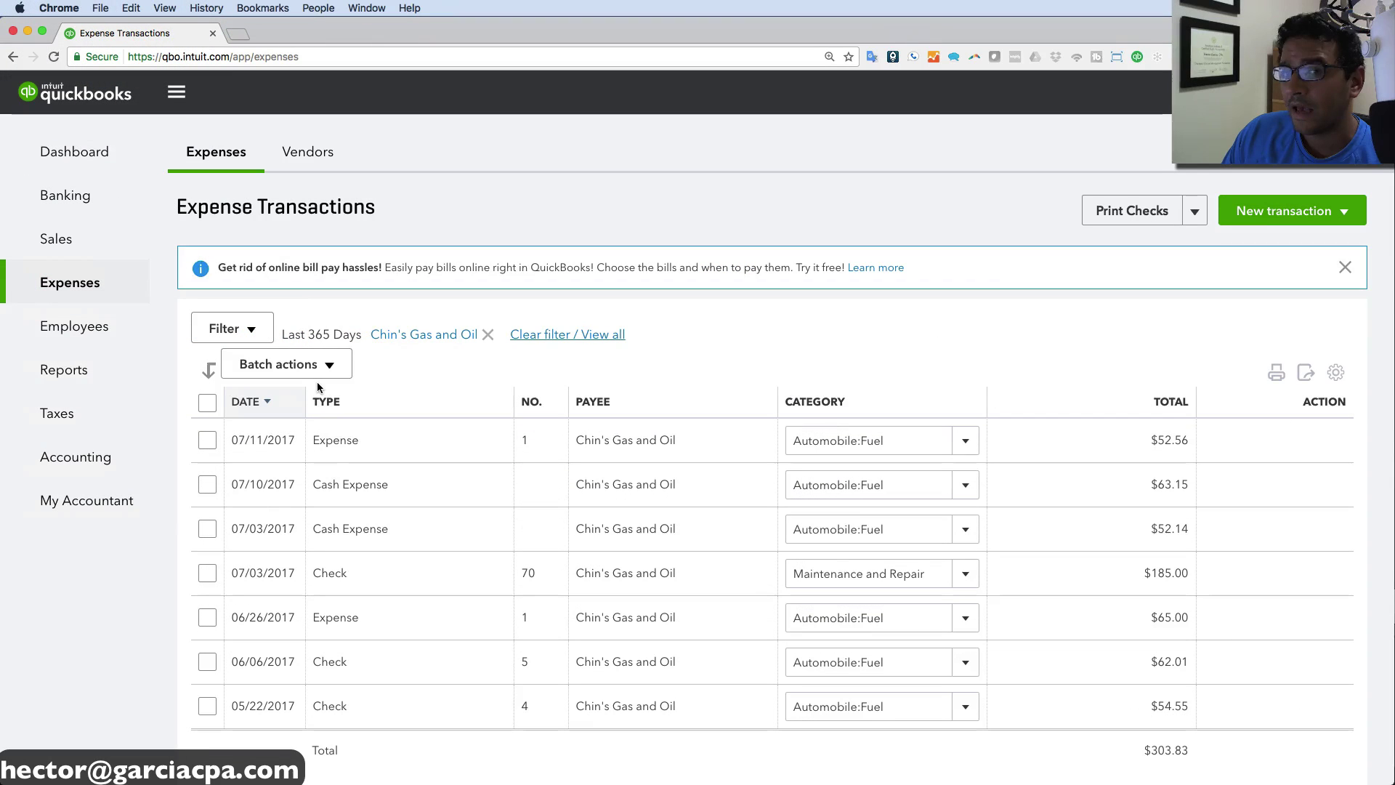
# - Select all the filtered Chin's Gas and Oil transactions and batch-categorize them as Advertising
pyautogui.scroll(-1, 296, 393)
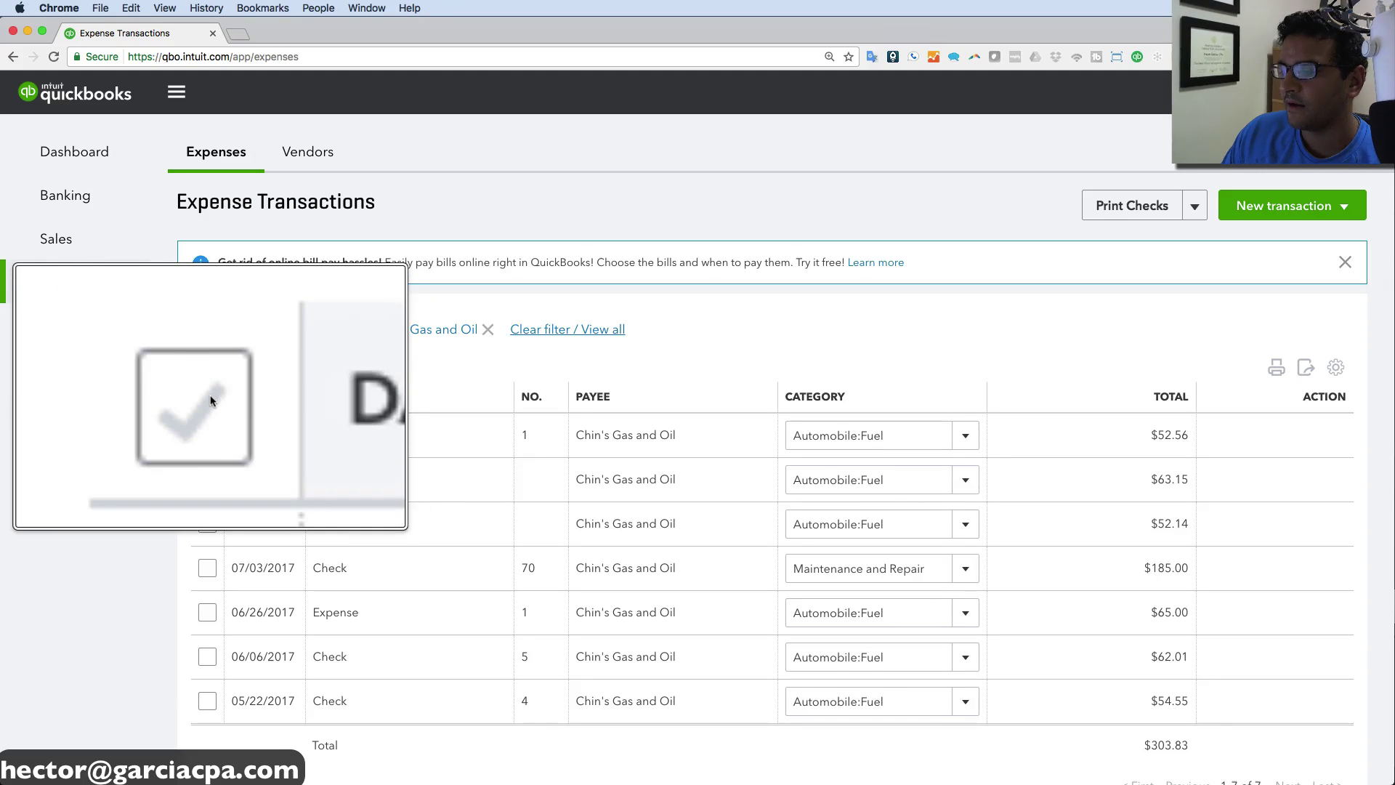
pyautogui.click(208, 398)
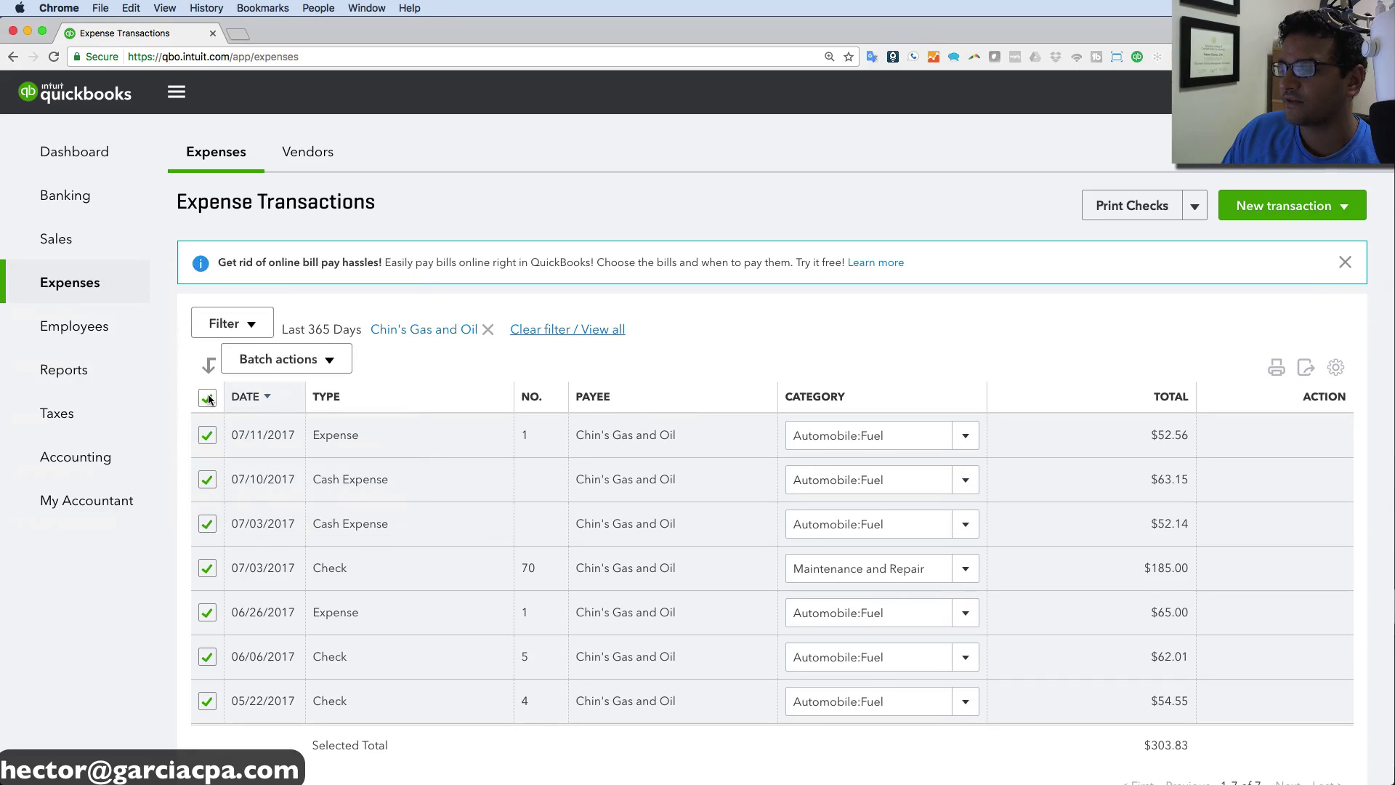
pyautogui.click(291, 360)
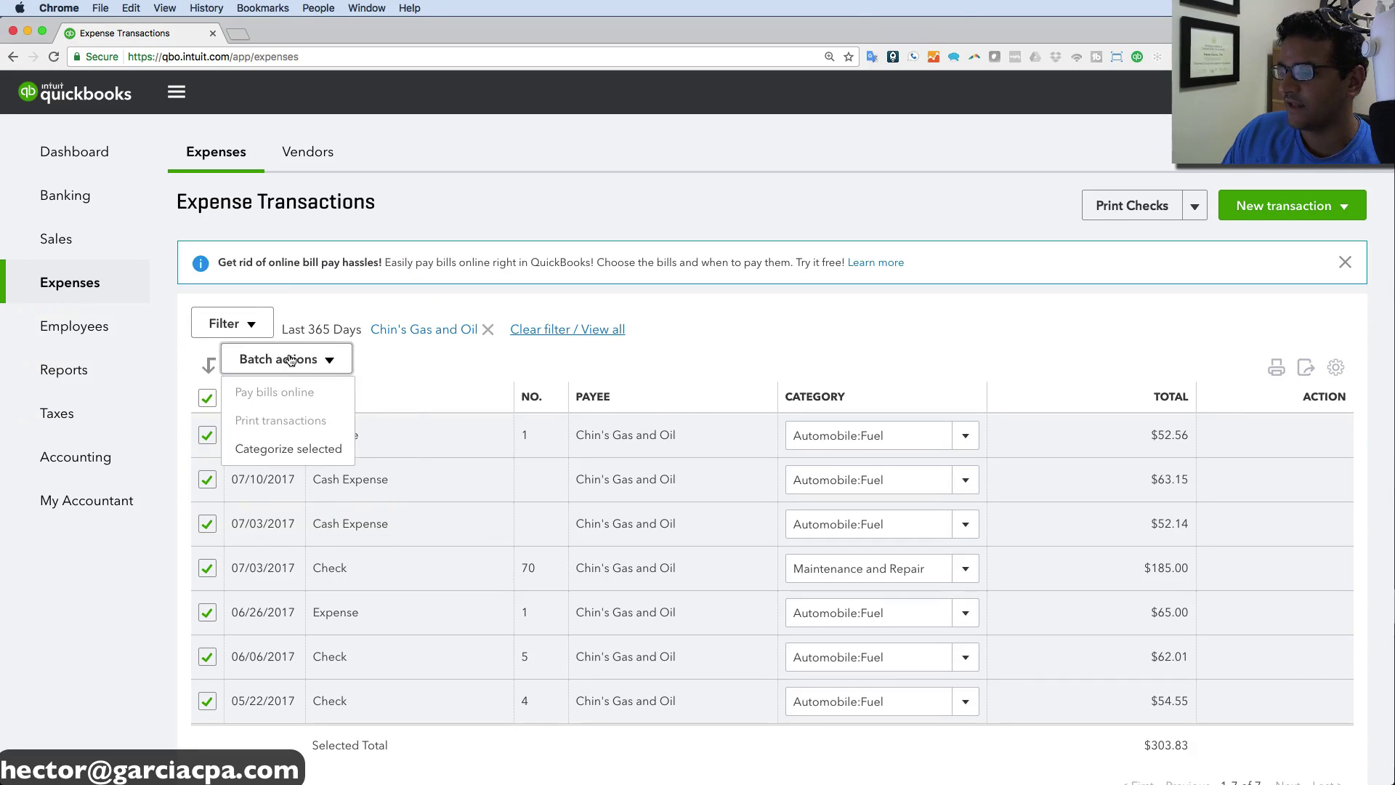
pyautogui.click(304, 445)
pyautogui.click(796, 407)
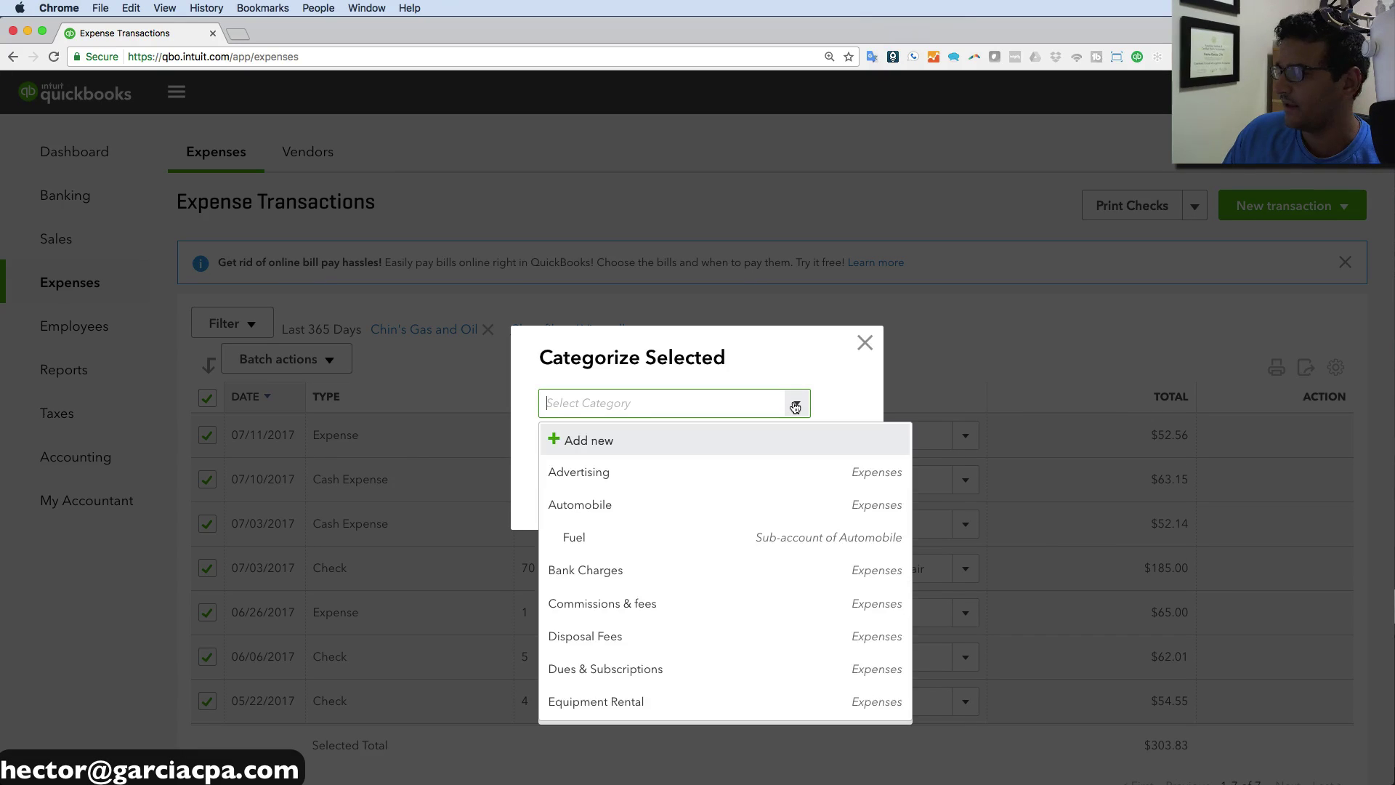
pyautogui.click(599, 473)
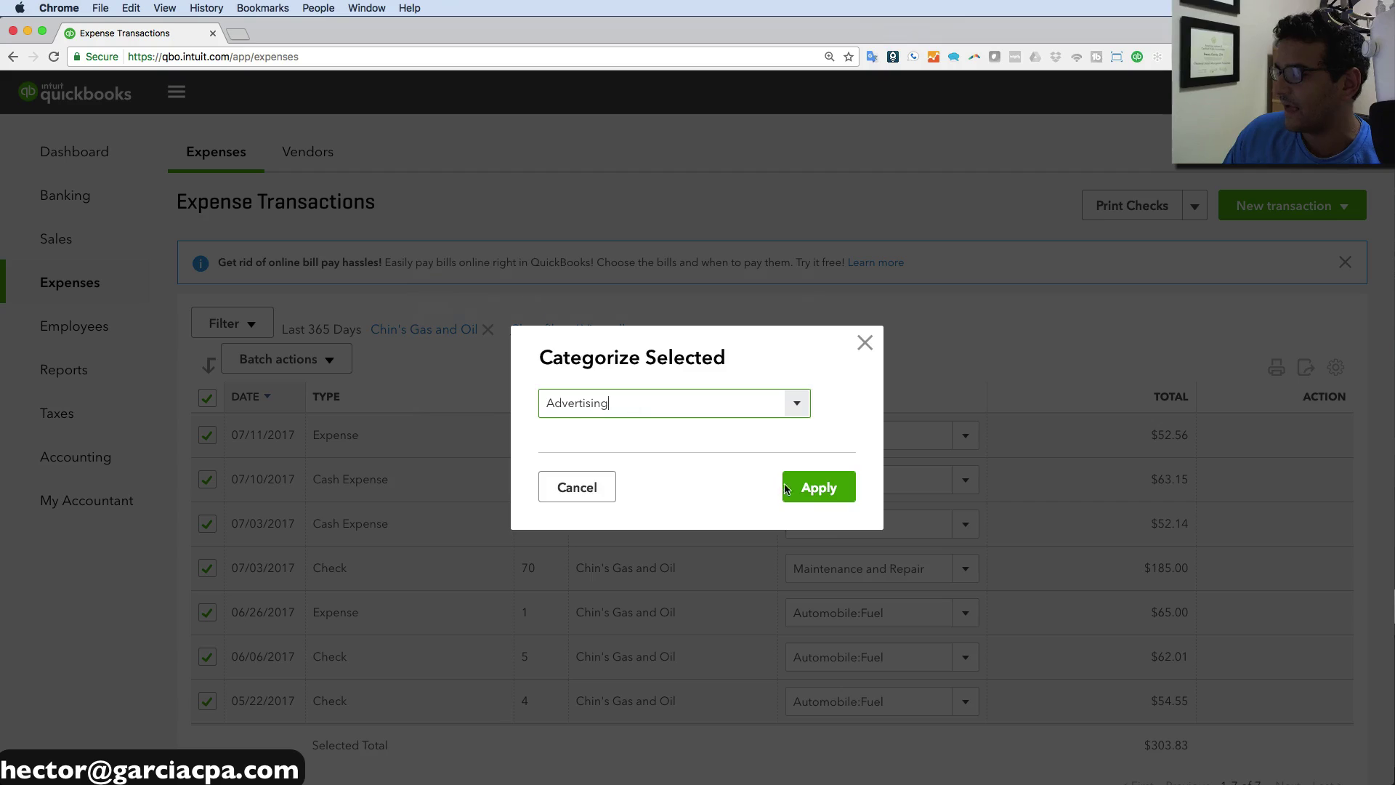
pyautogui.click(816, 485)
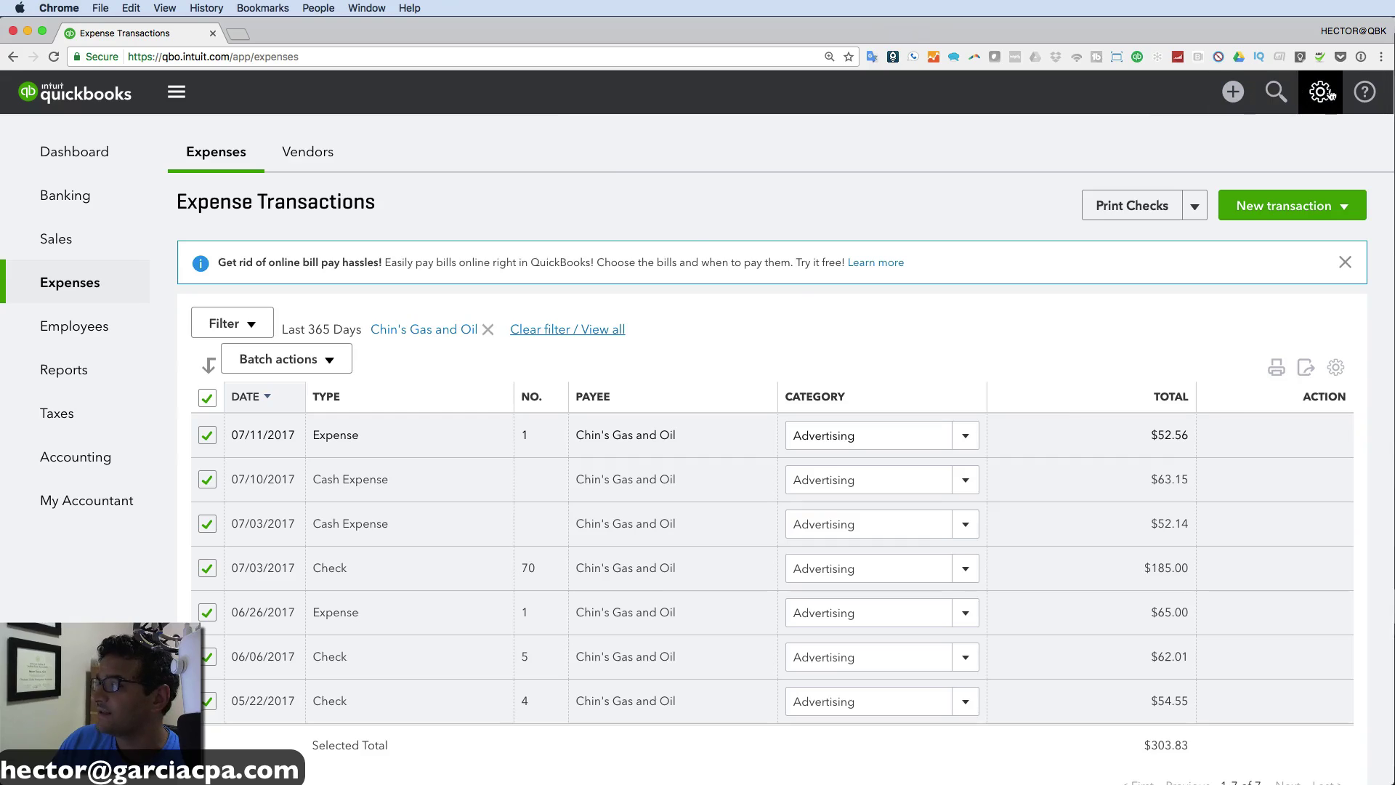
# - Sign out of the current company, sign in with the accountant login, and open the QB Accountant practice
pyautogui.click(1321, 92)
pyautogui.click(1221, 329)
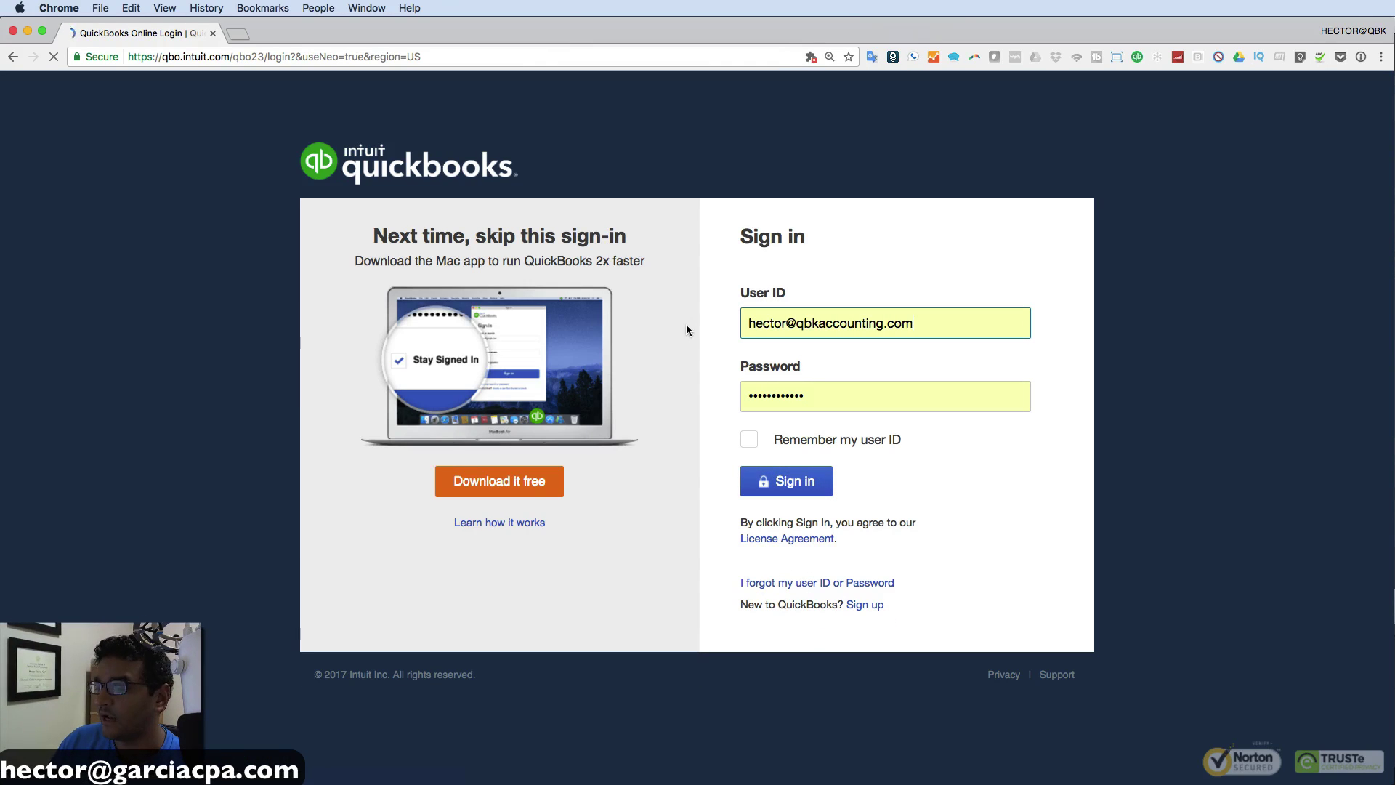
pyautogui.click(803, 483)
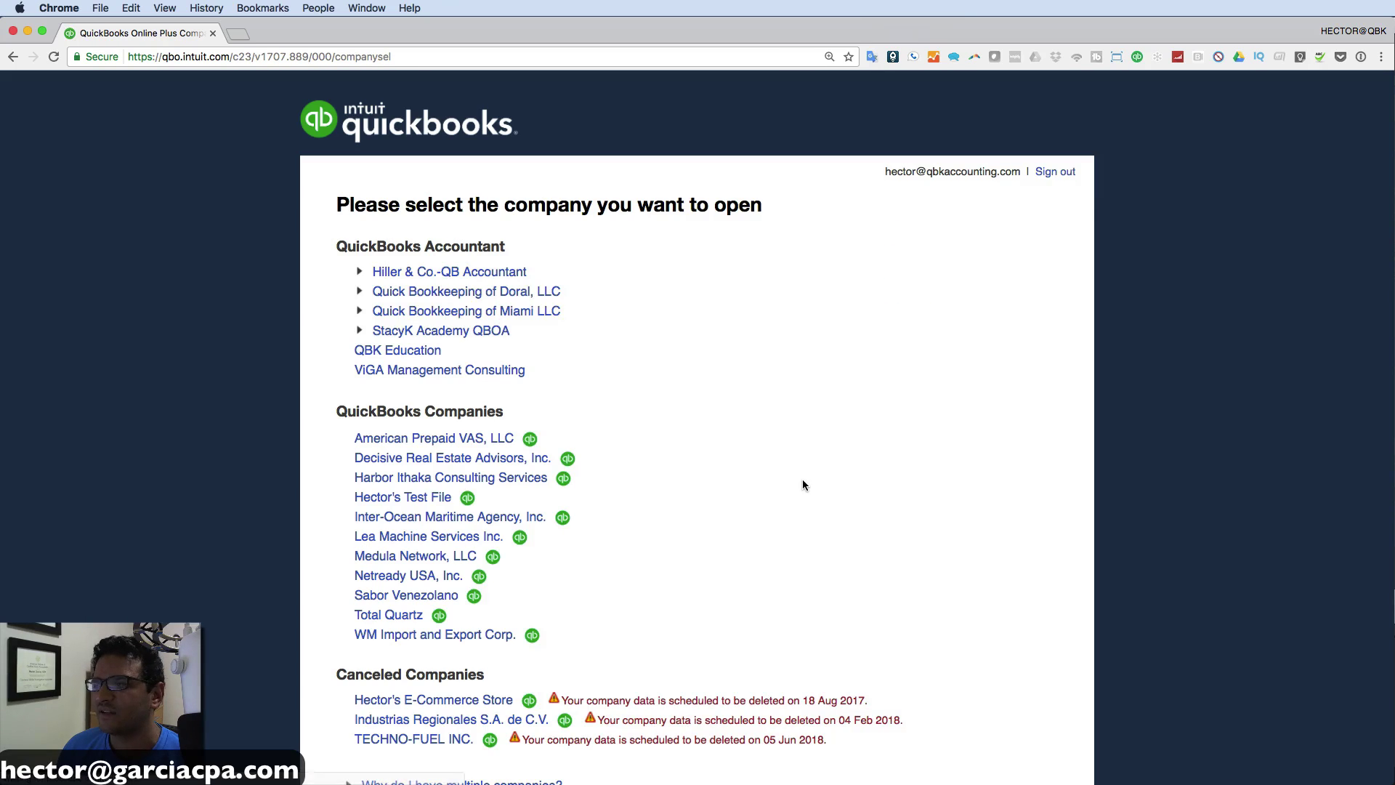
pyautogui.click(506, 312)
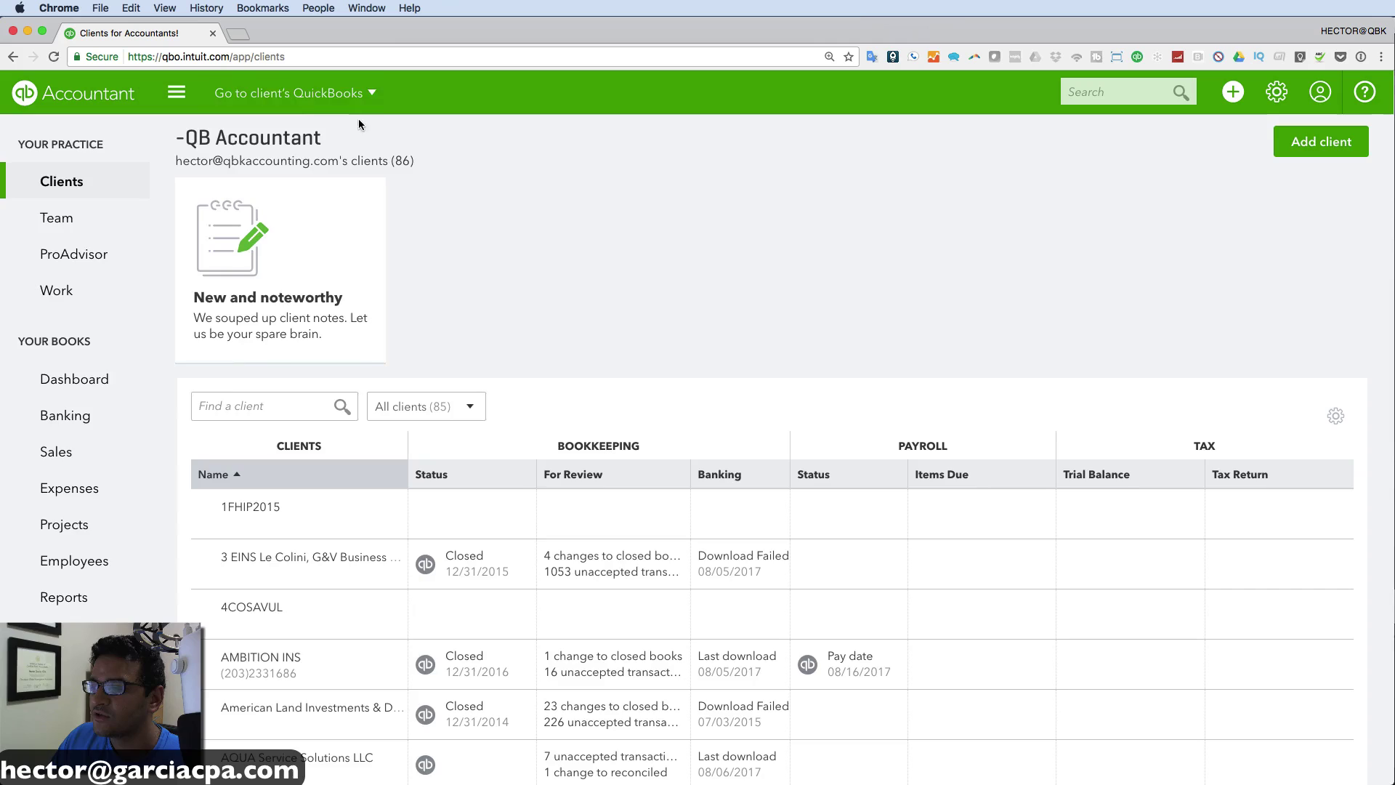
# - Find the client QBK TEST FILE by searching for "qb" and open its QuickBooks company
pyautogui.click(303, 108)
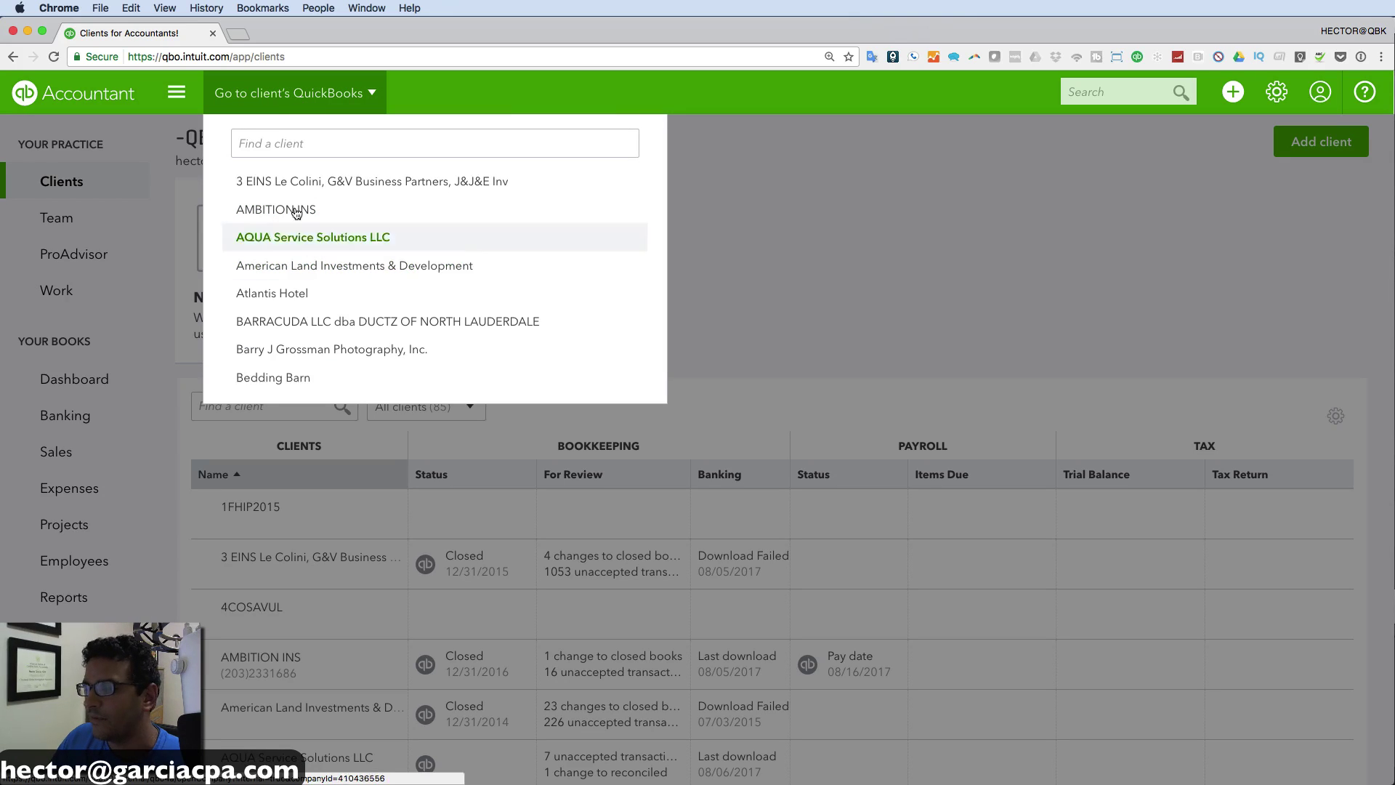
pyautogui.click(269, 140)
pyautogui.write('qb')
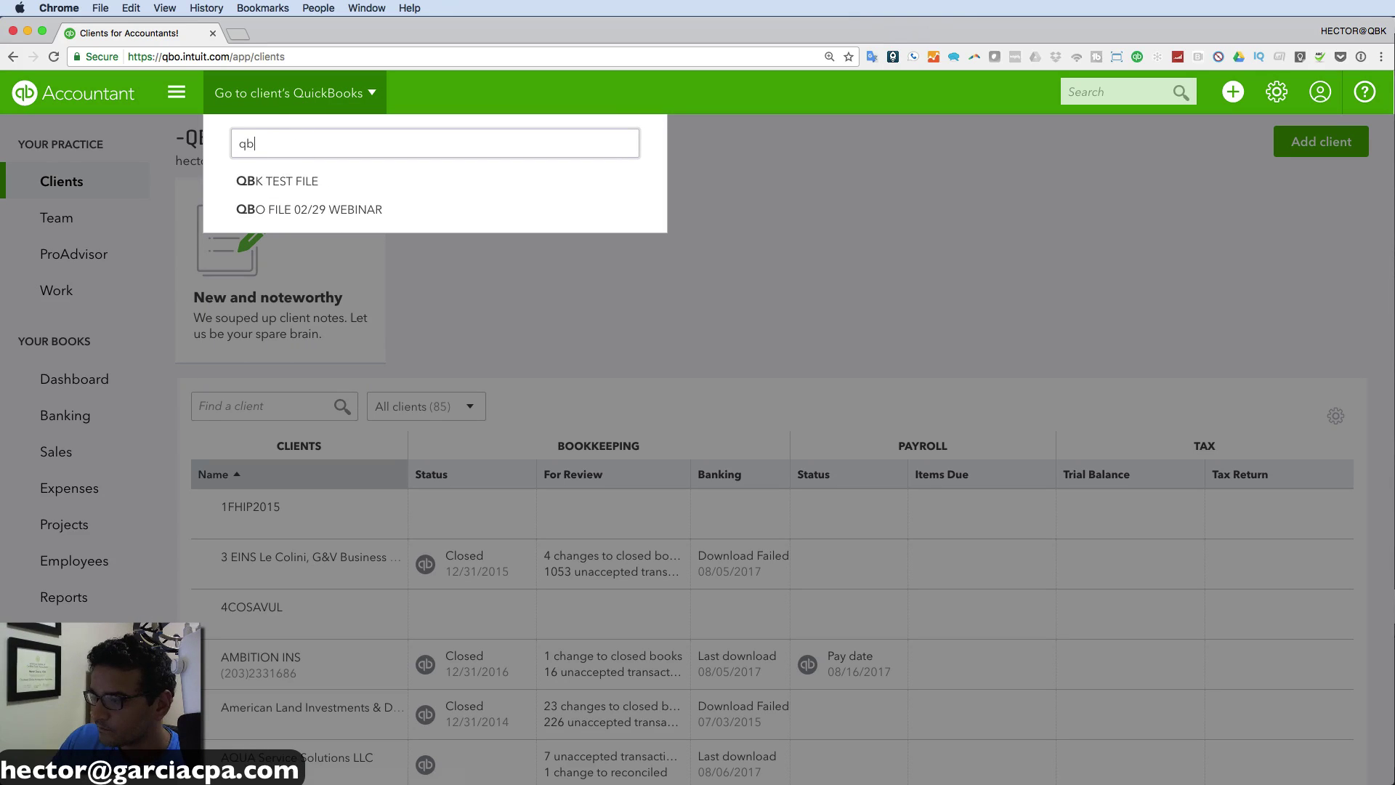
pyautogui.click(294, 183)
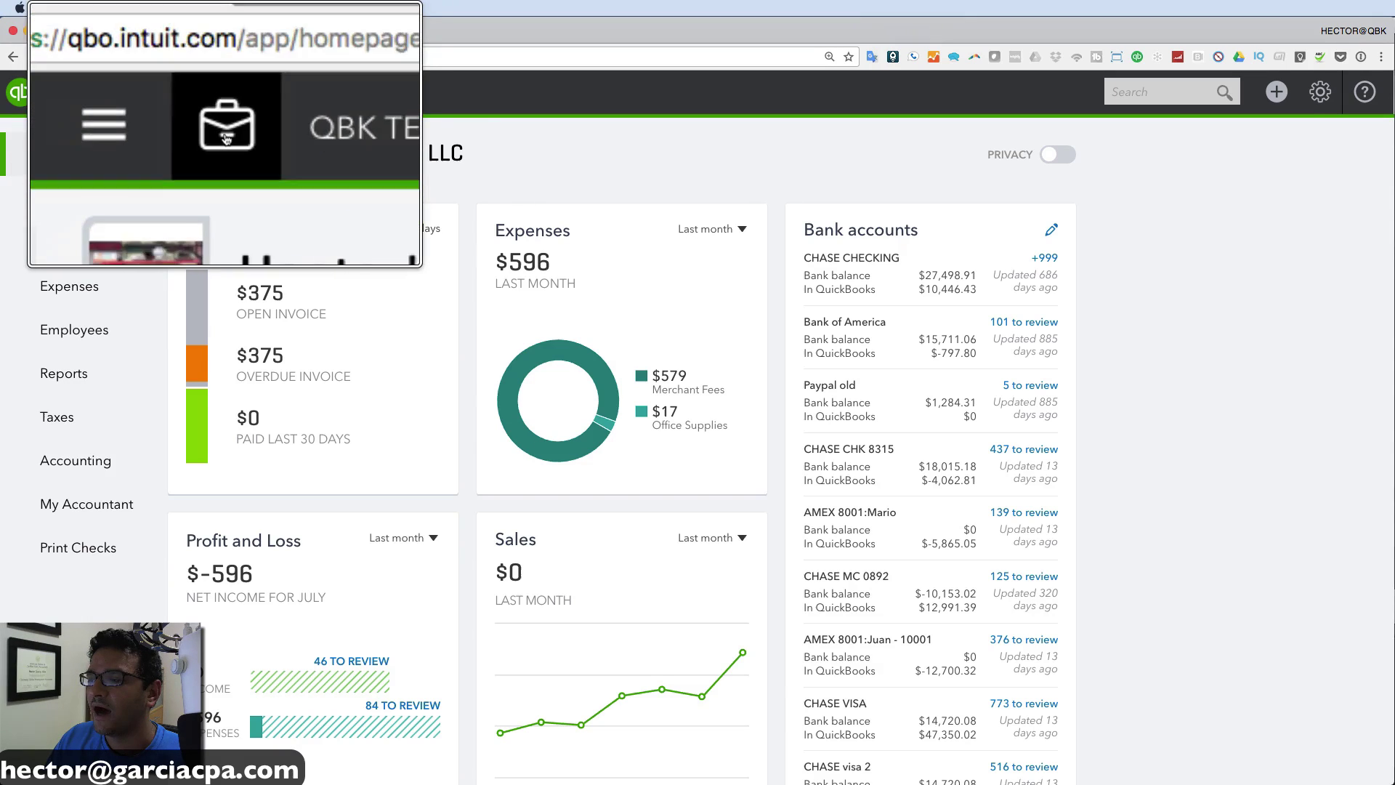
# - Open the Reclassify Transactions accountant tool and set the start date of its accounts list to 01/01/2017
pyautogui.click(226, 100)
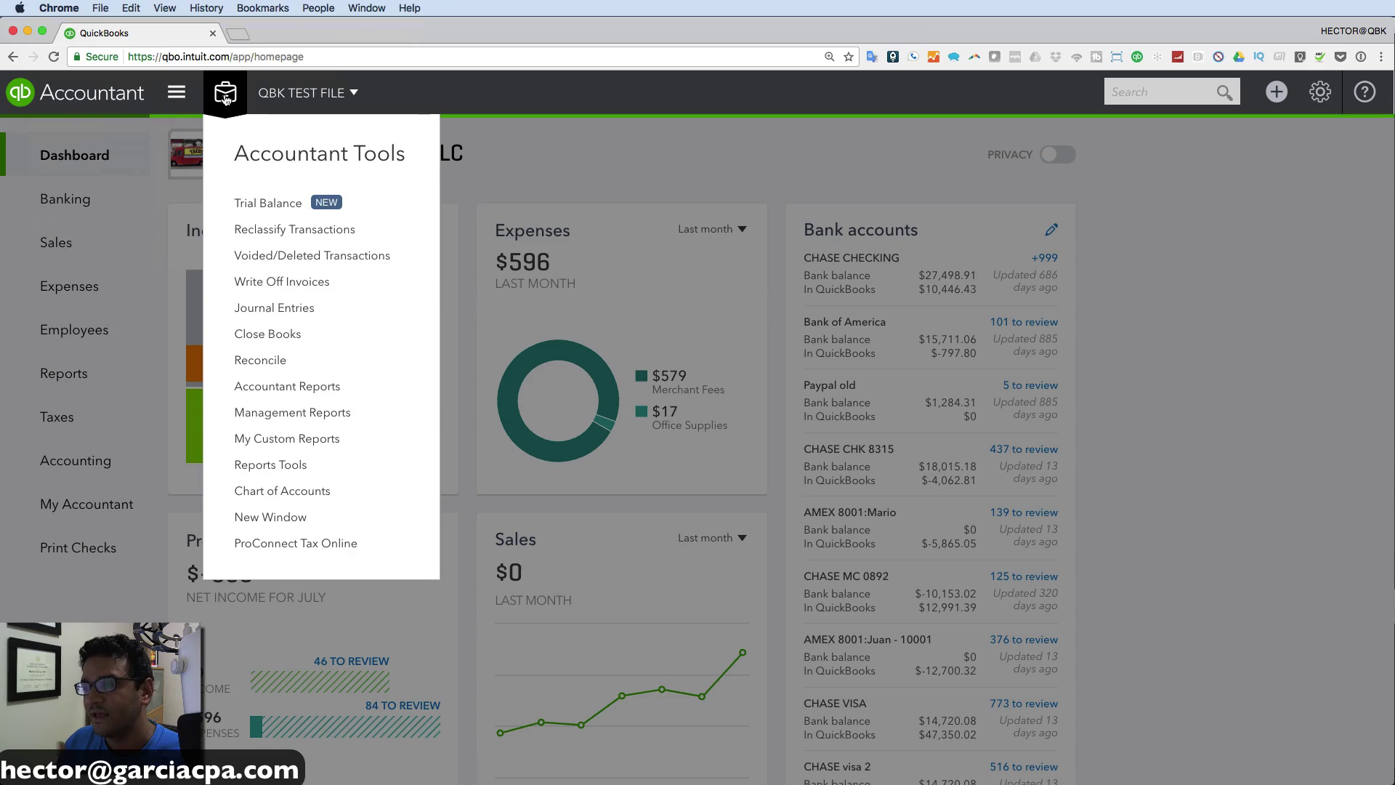
pyautogui.click(293, 230)
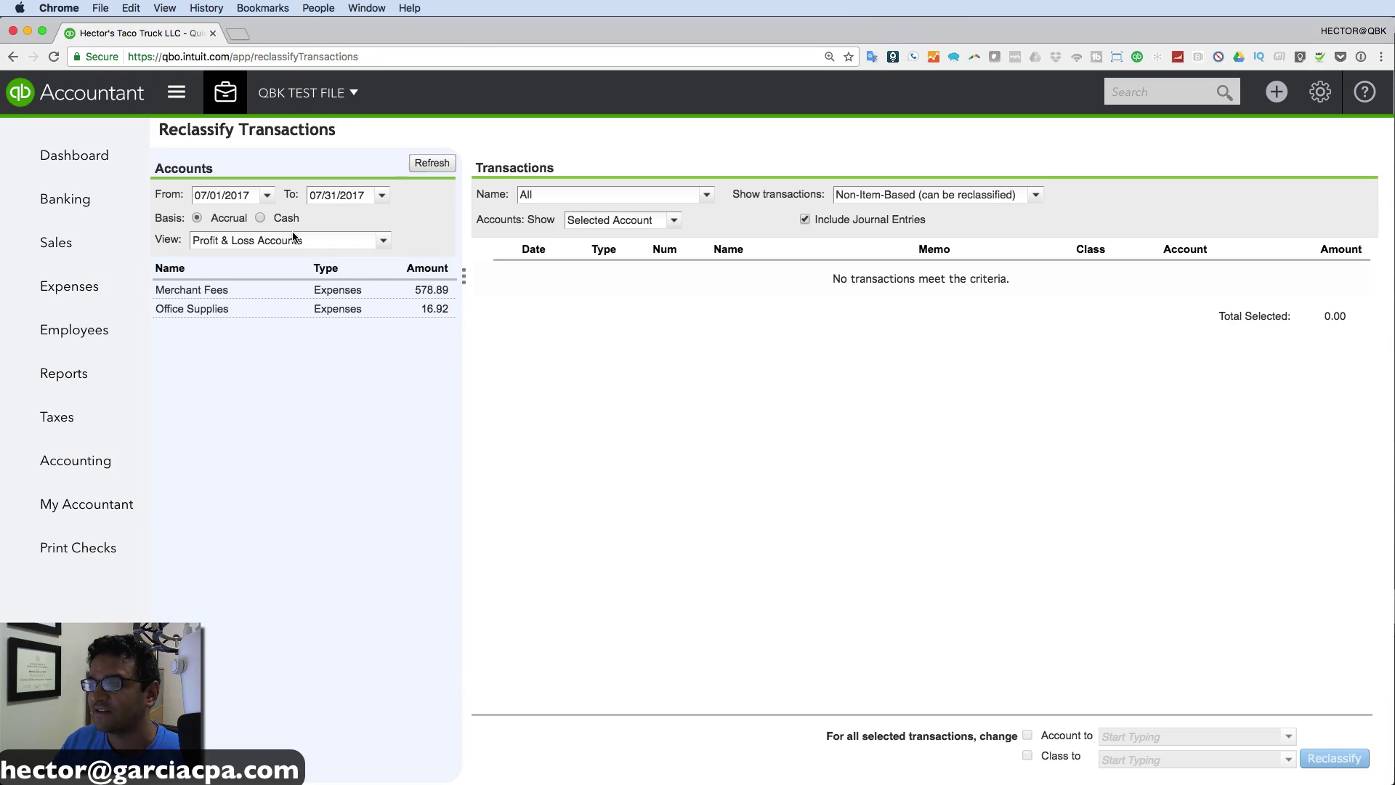
pyautogui.write('01/01/2017')
pyautogui.press('Return')
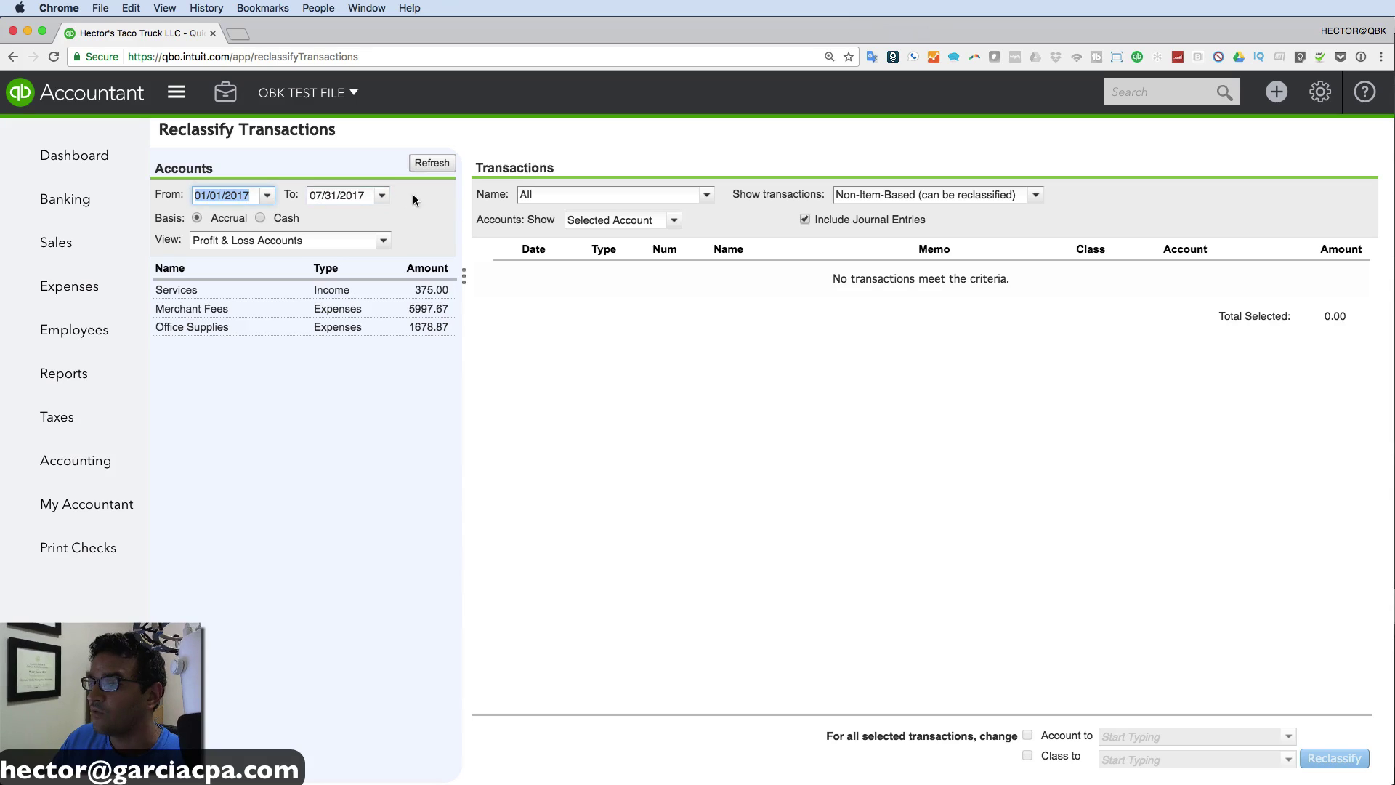
# - List the Merchant Fees transactions and sort them by type, by date and by amount
pyautogui.click(191, 311)
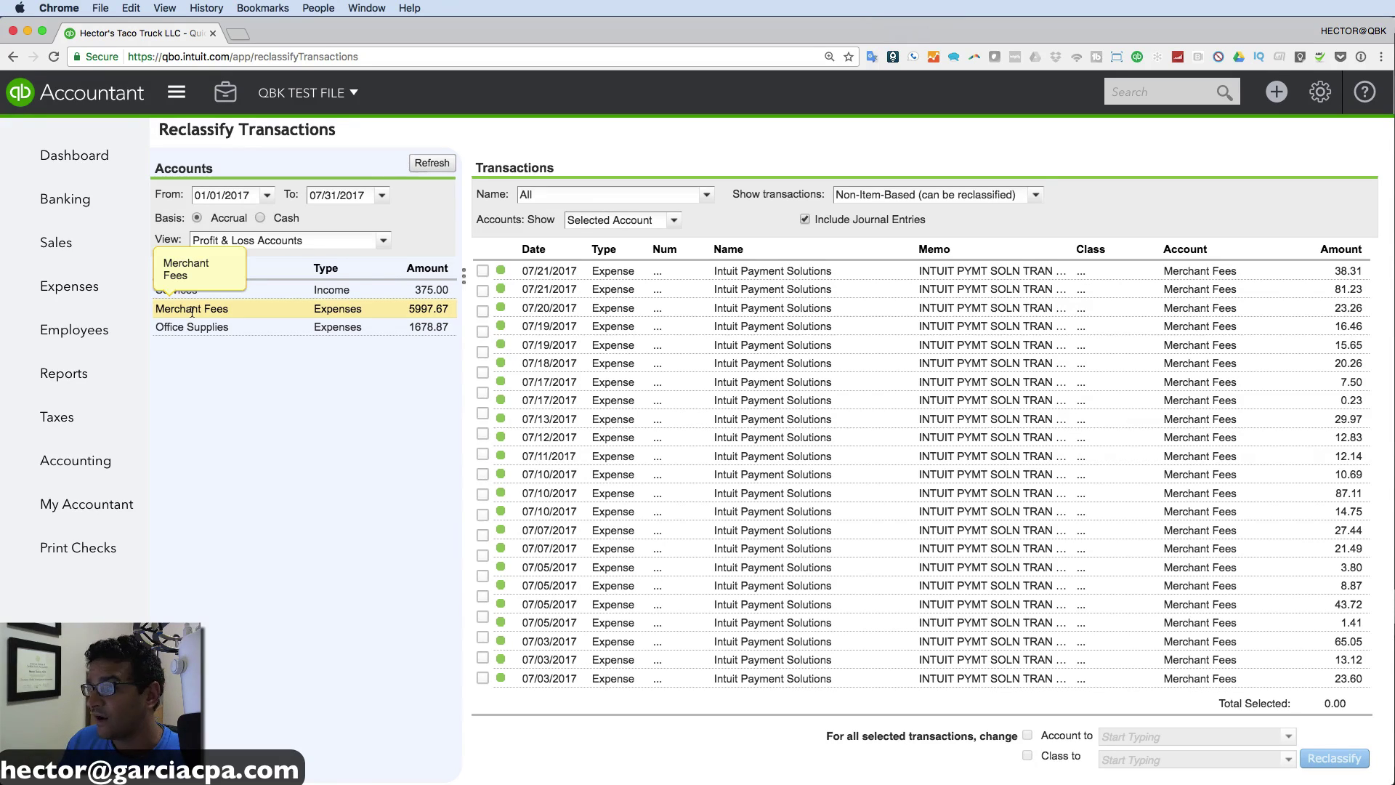
pyautogui.click(609, 252)
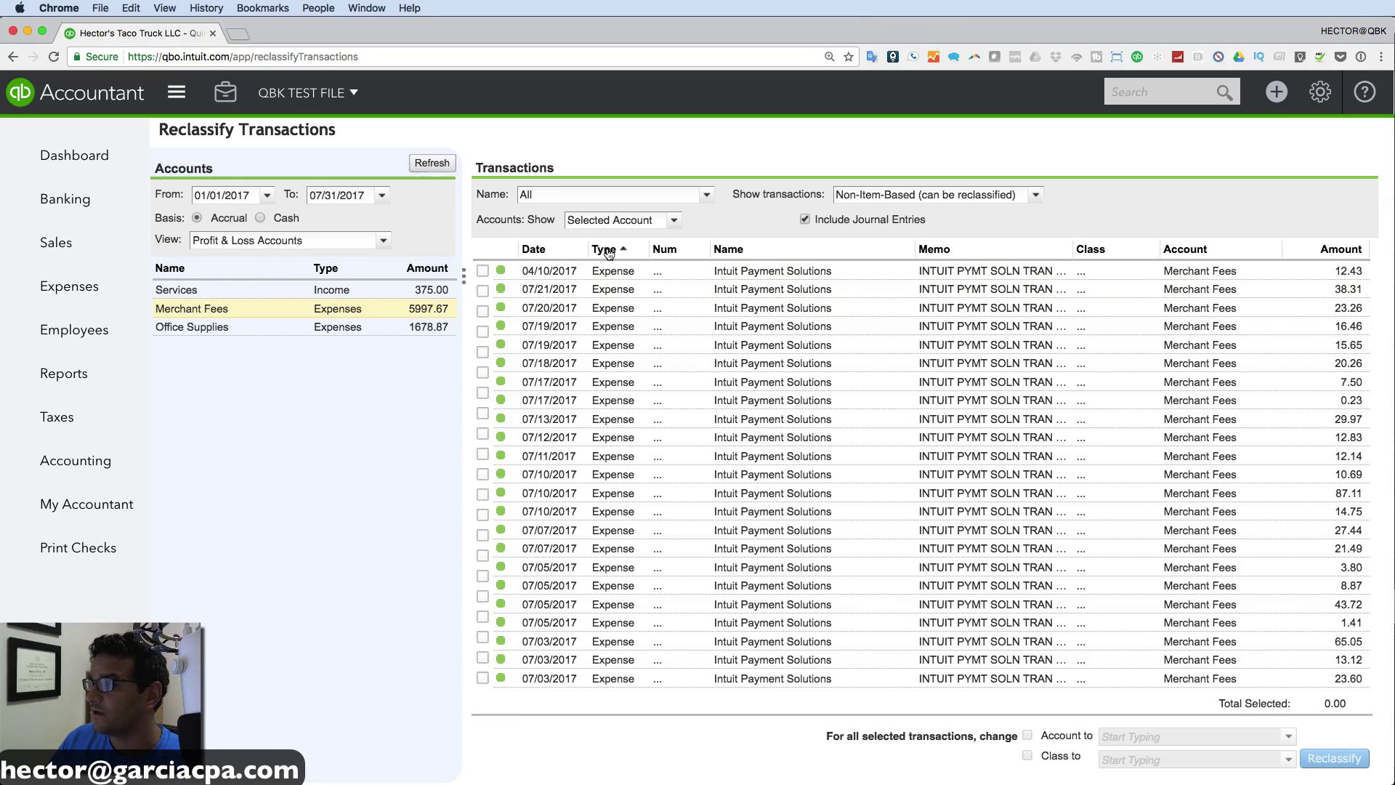
pyautogui.click(540, 251)
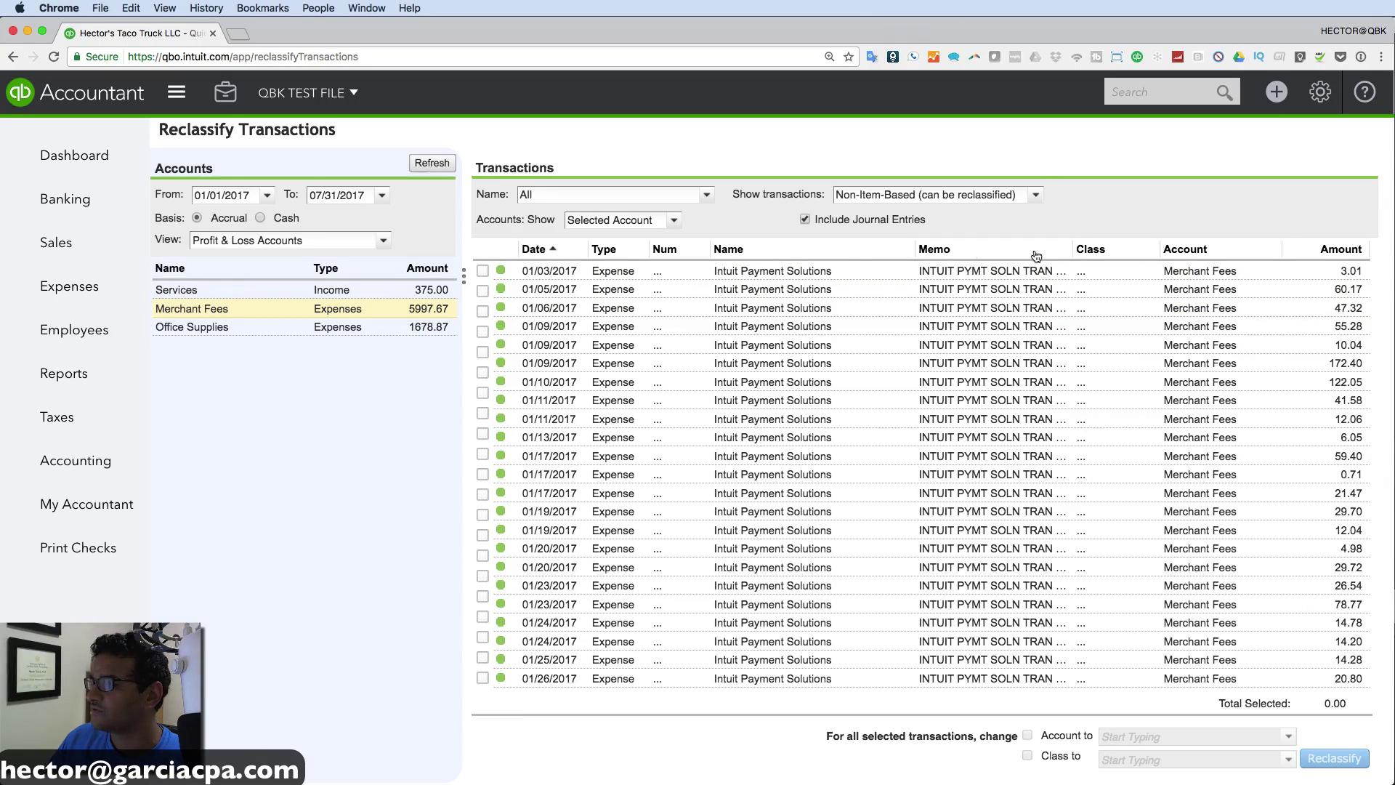
pyautogui.click(1331, 252)
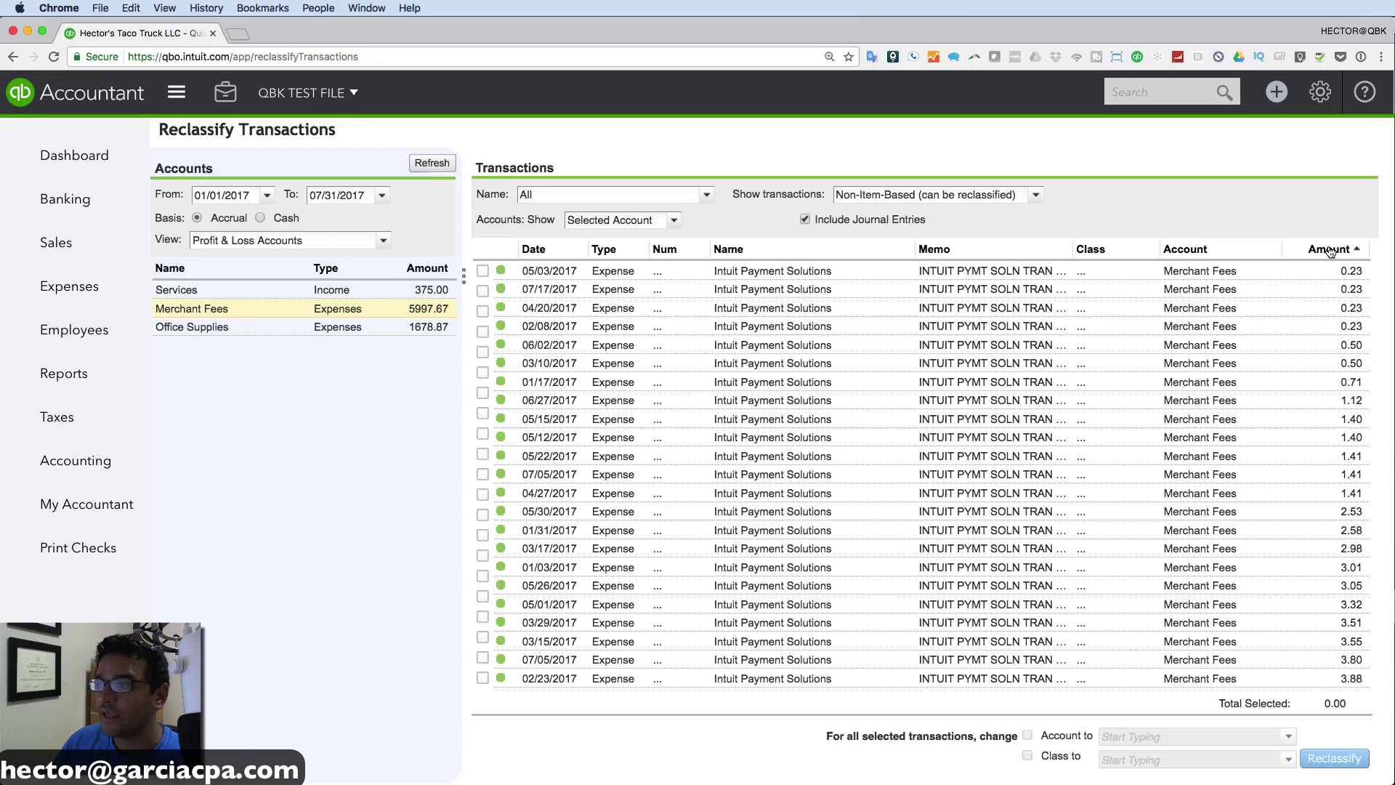
# - Try filtering the Merchant Fees transactions by the names Altantis, AmeX and APPLE ITUNES, and reset the name filter to All
pyautogui.click(576, 199)
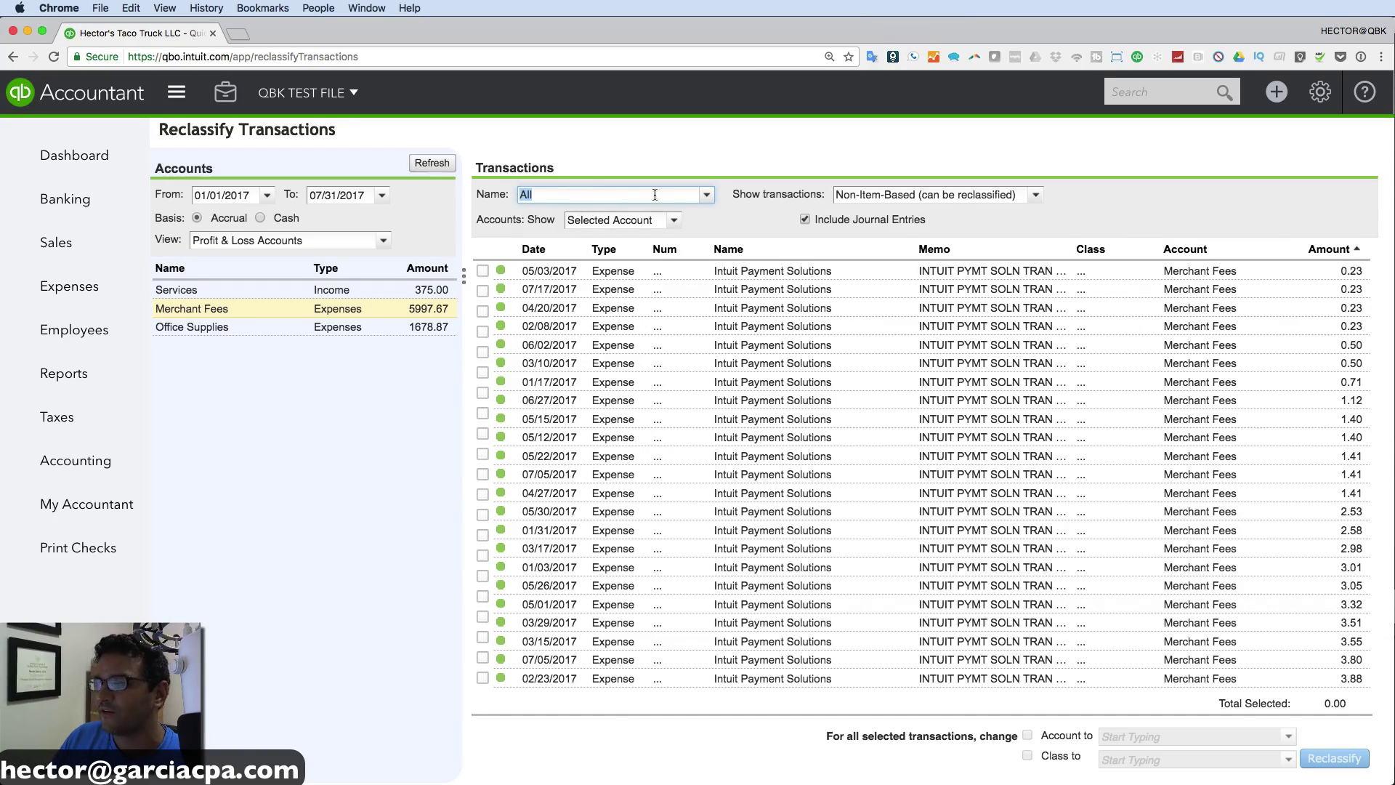
pyautogui.click(704, 197)
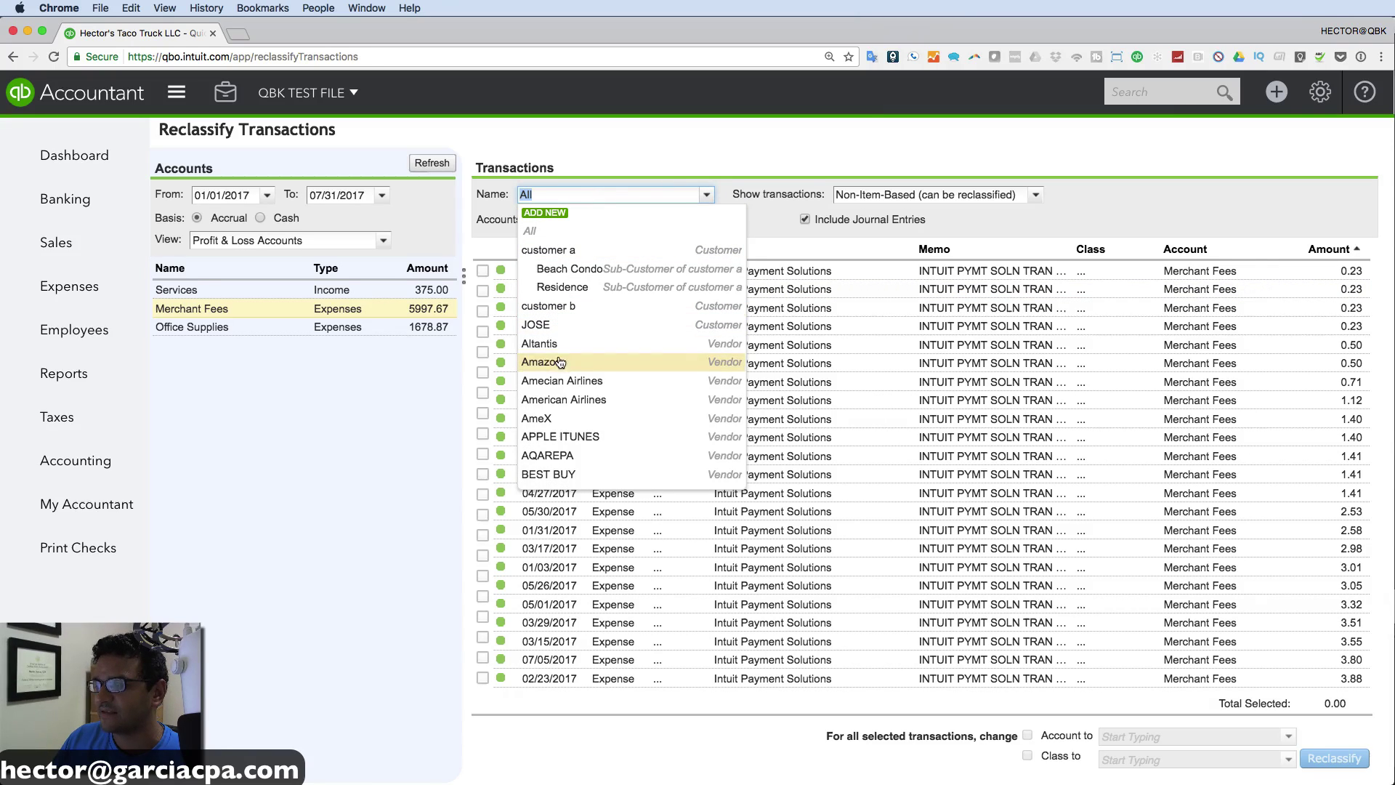
pyautogui.click(564, 350)
pyautogui.click(706, 195)
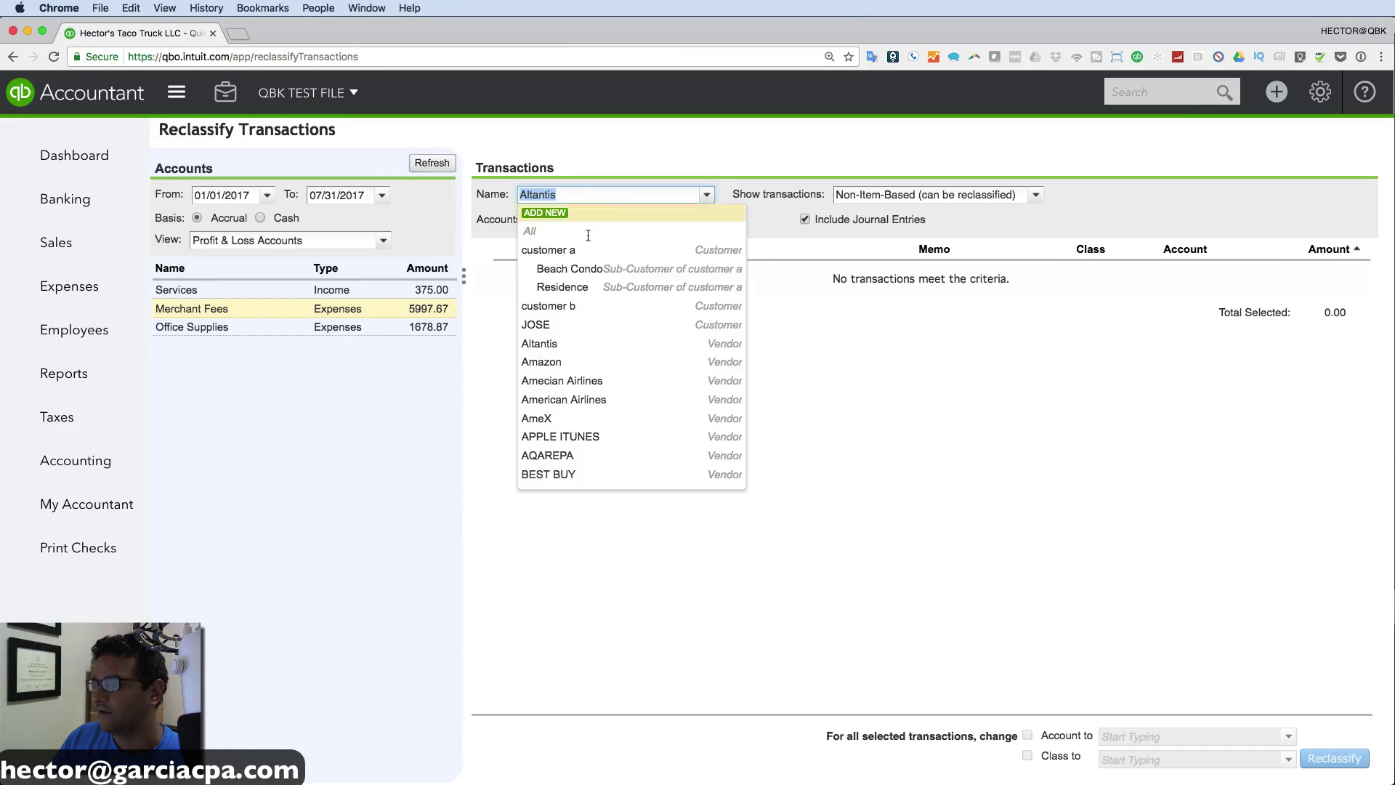
pyautogui.click(557, 420)
pyautogui.click(706, 195)
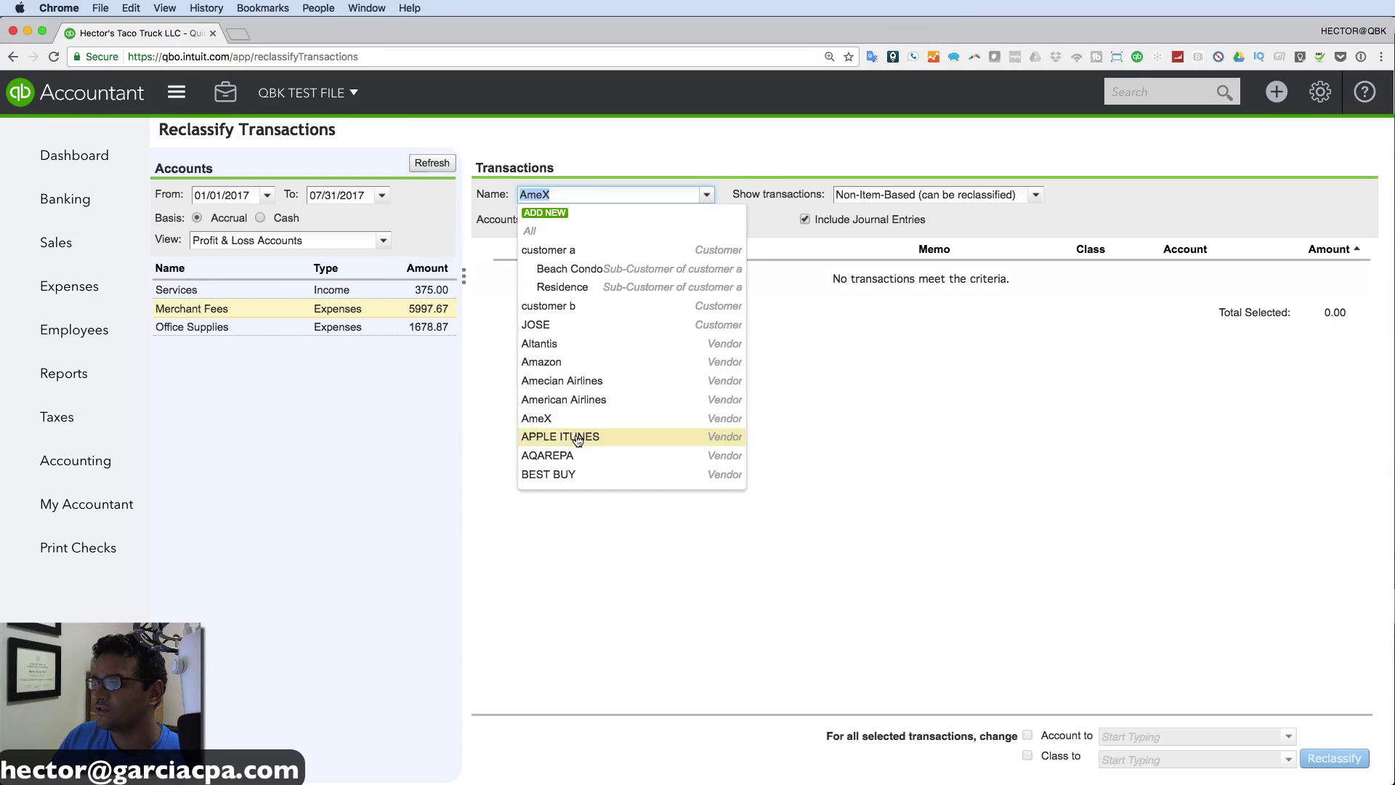
pyautogui.click(559, 436)
pyautogui.click(707, 195)
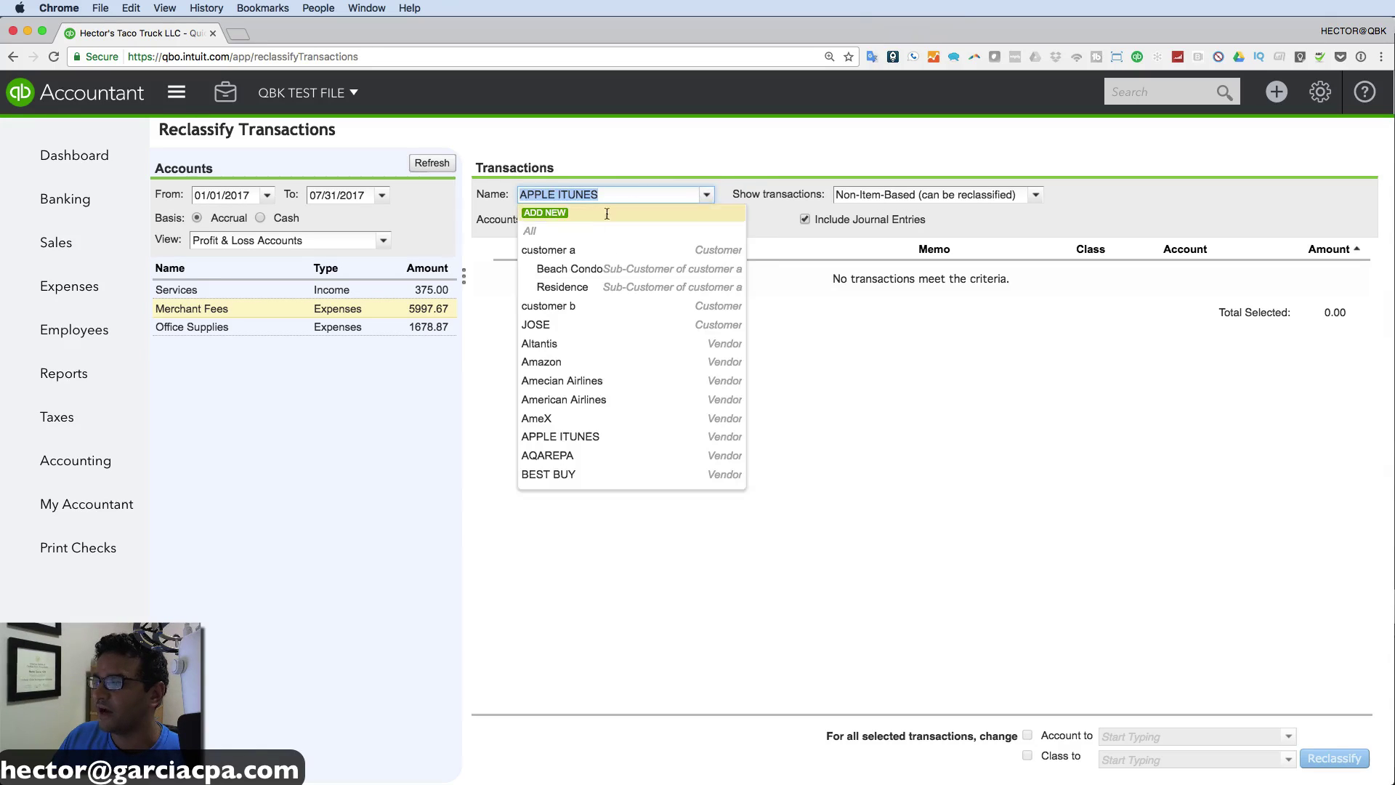
pyautogui.press('BackSpace')
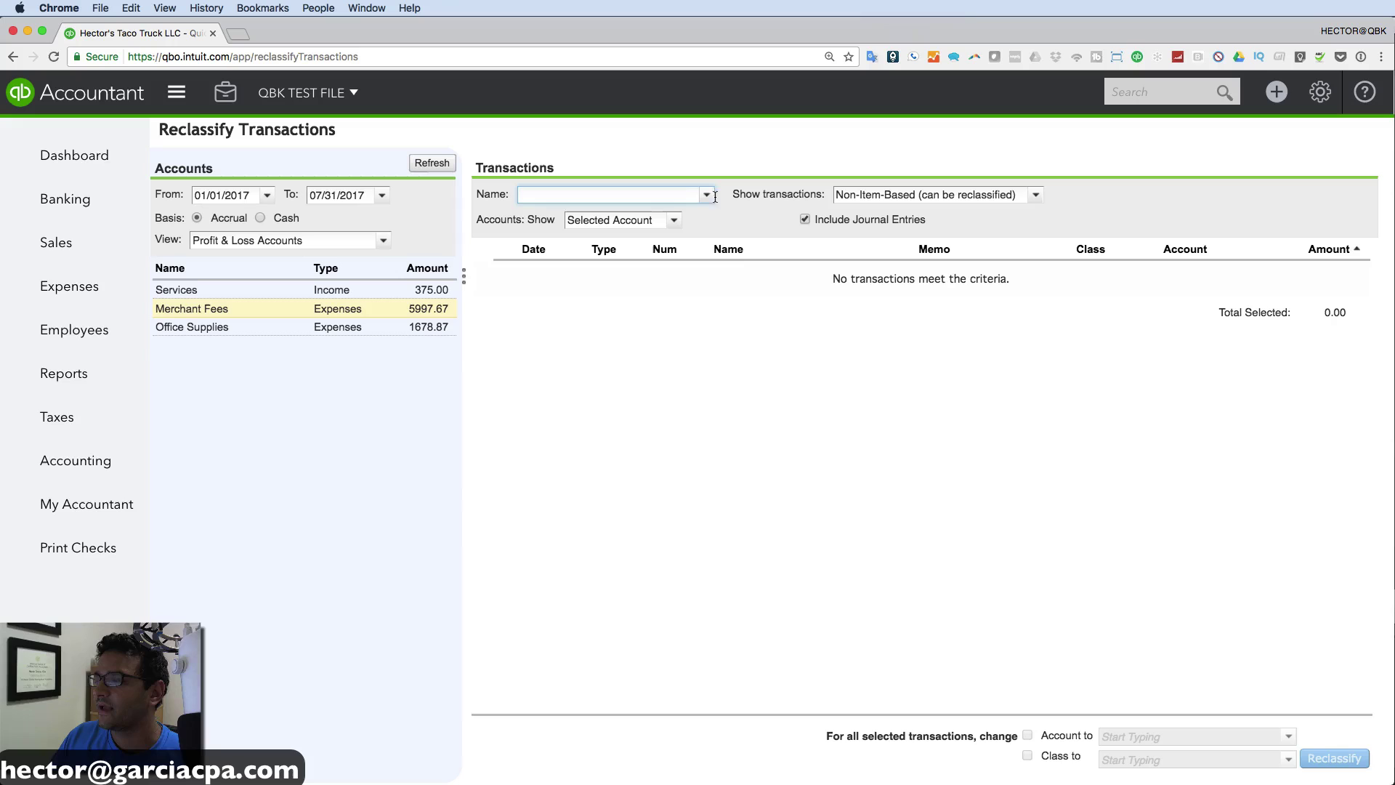
pyautogui.click(705, 195)
pyautogui.click(550, 216)
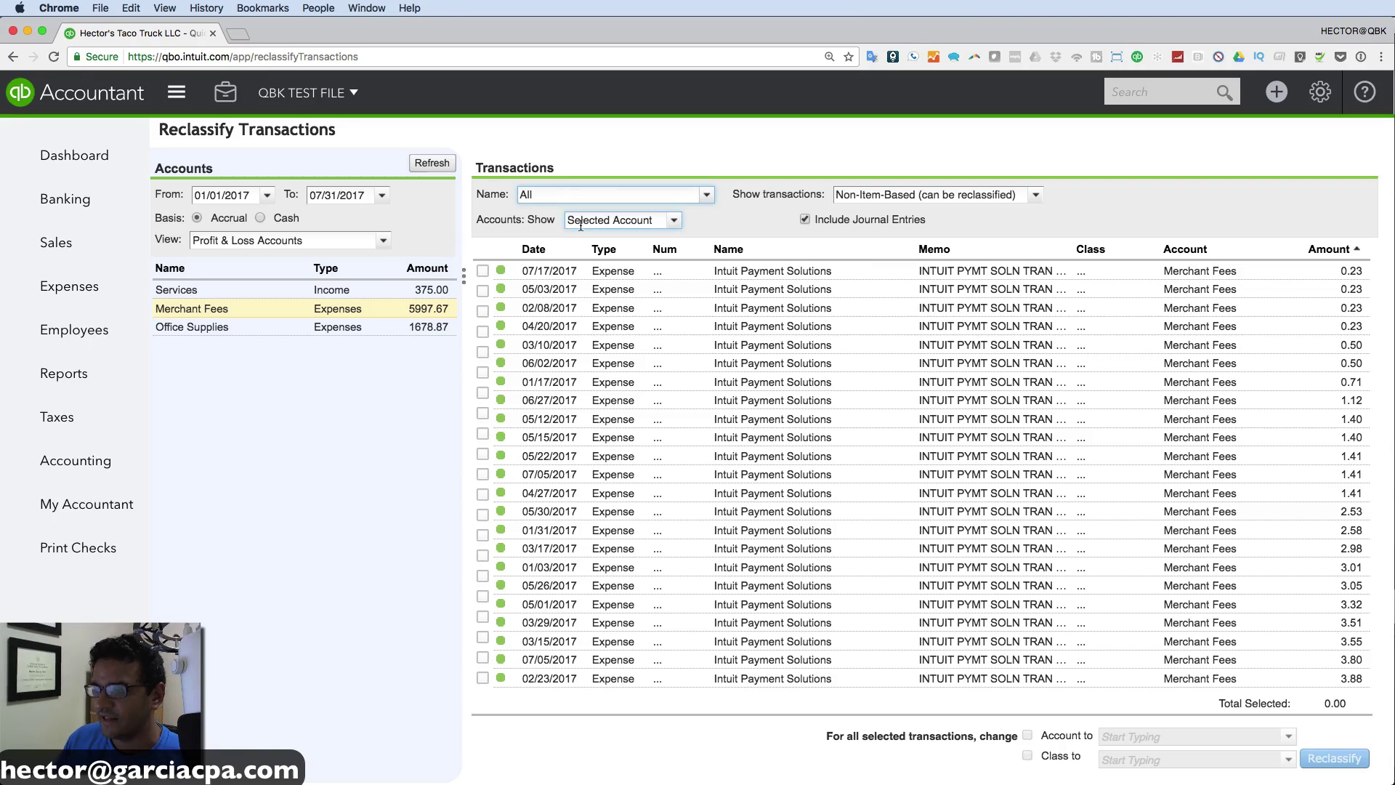
# - Examine the Office Supplies, Services and Merchant Fees accounts, along with the date range and the account view options
pyautogui.click(196, 329)
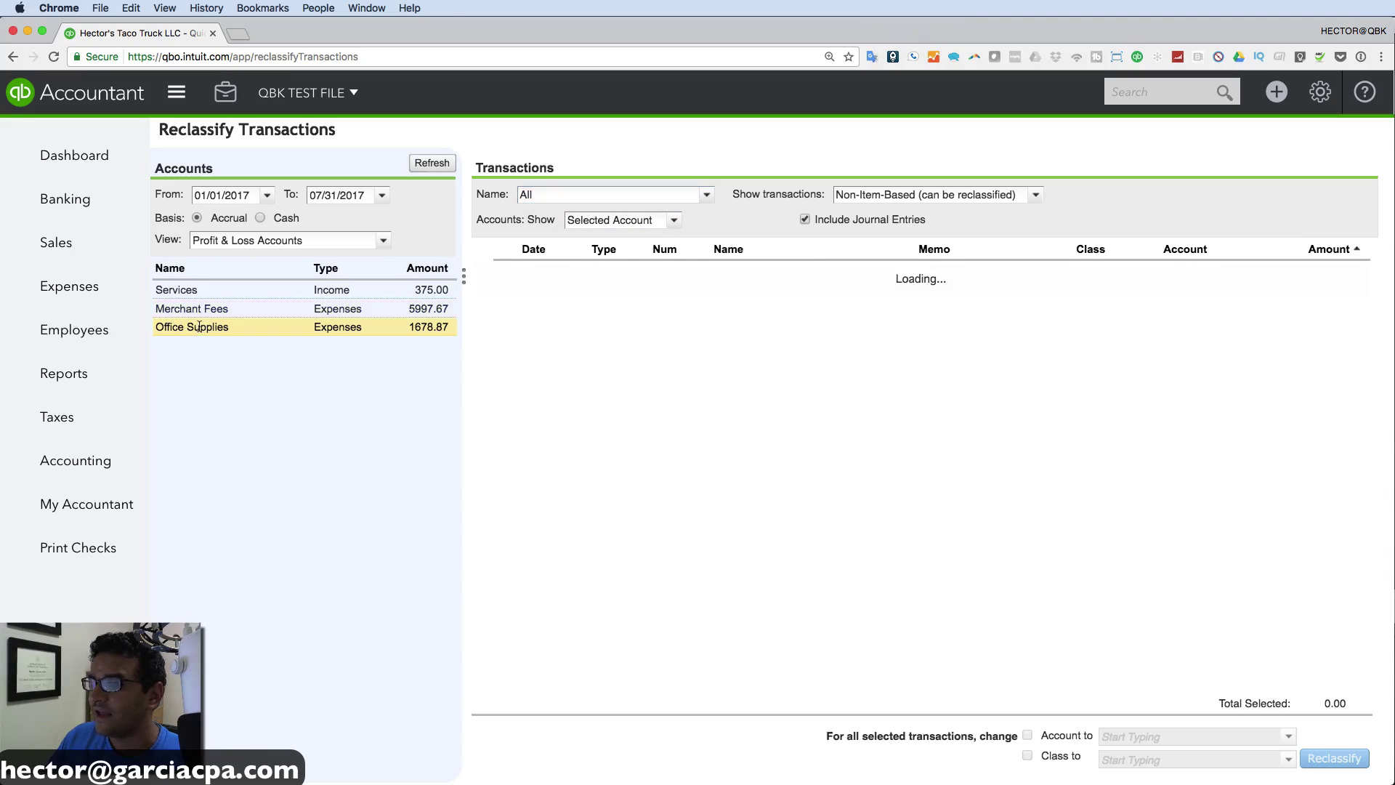
pyautogui.click(251, 290)
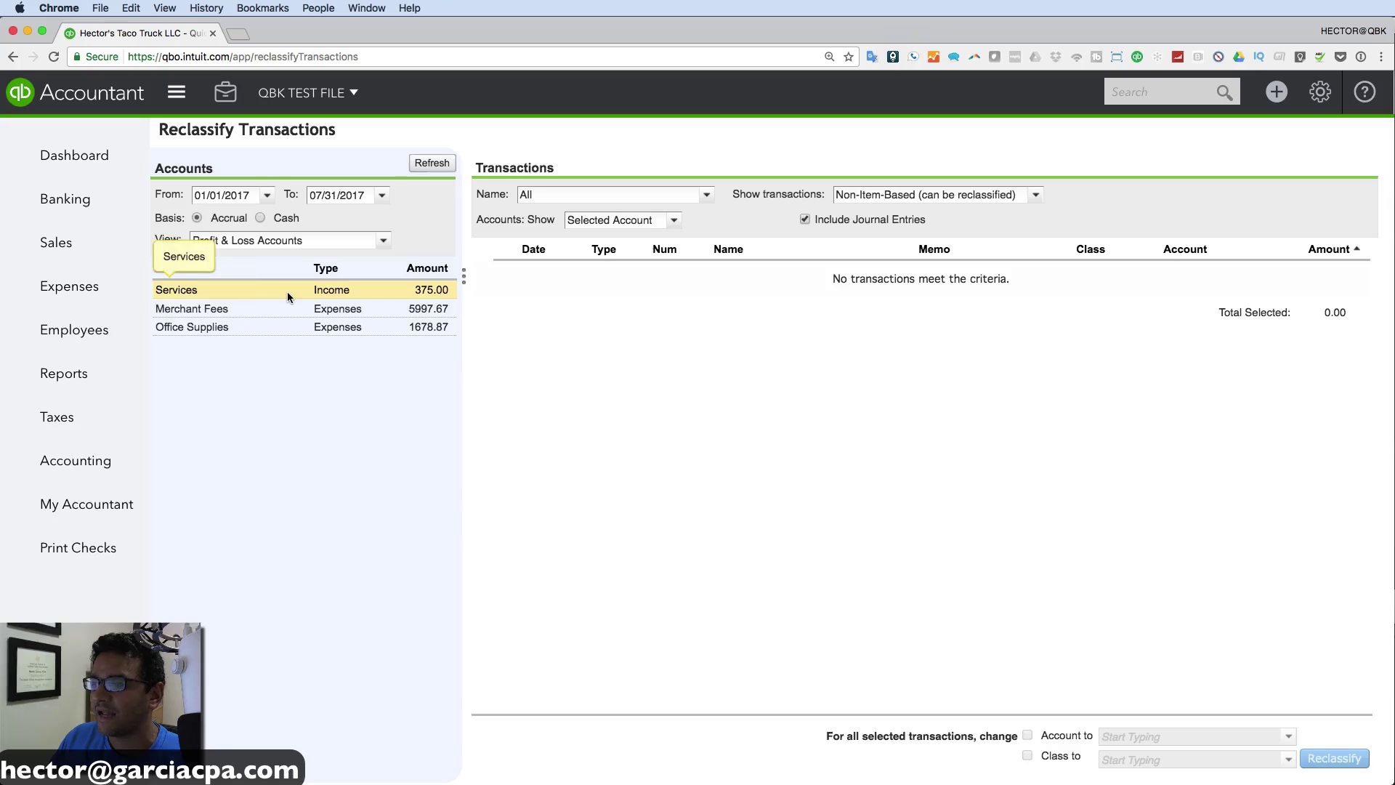
pyautogui.click(245, 194)
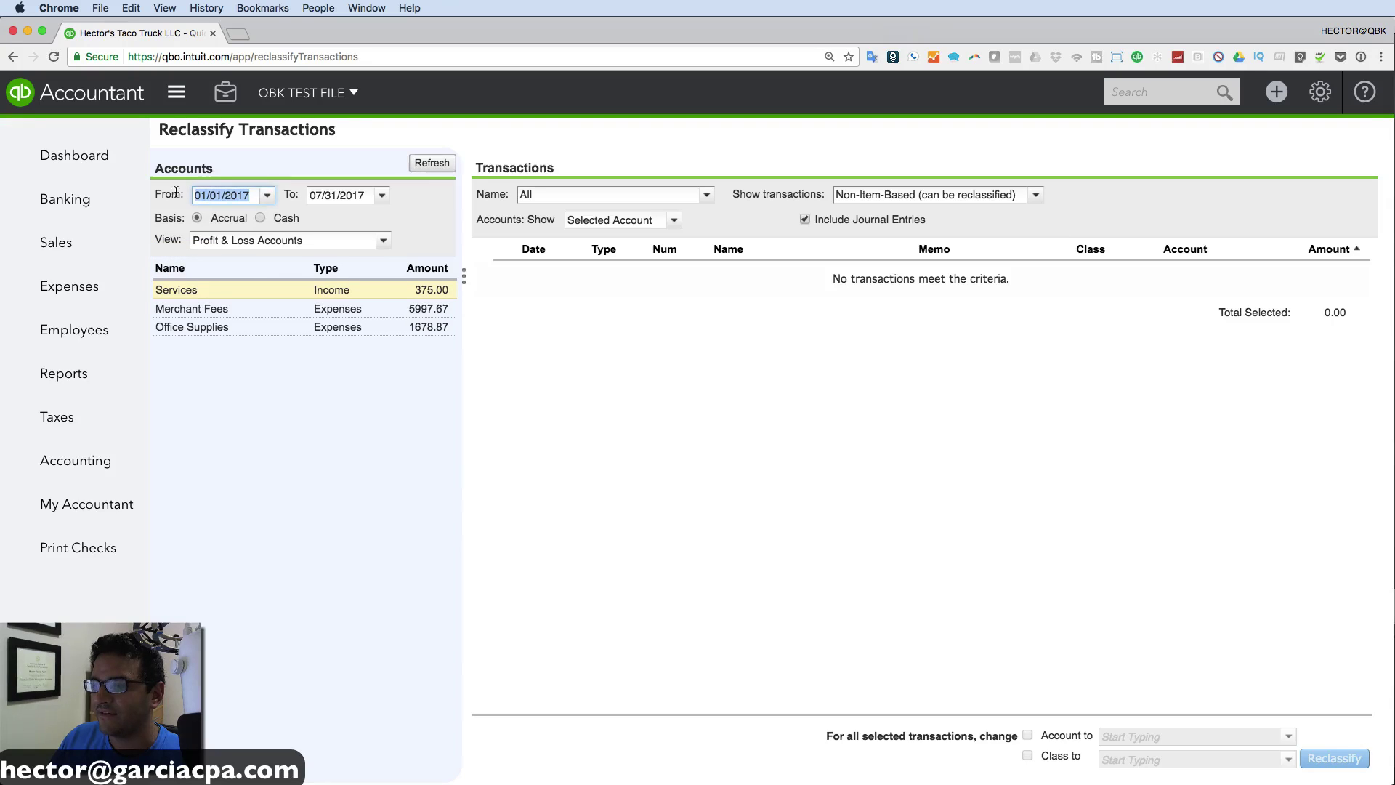
pyautogui.click(365, 198)
pyautogui.click(384, 241)
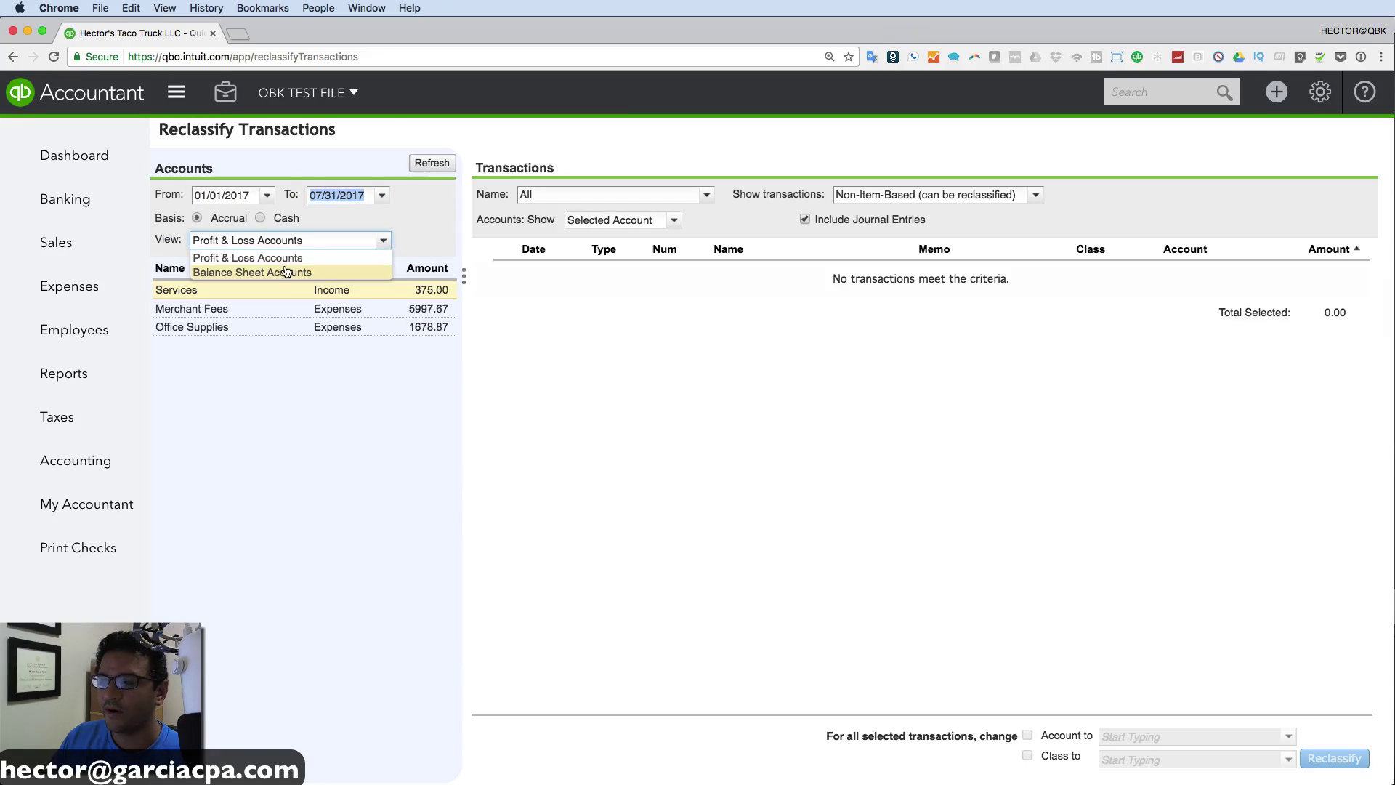
pyautogui.click(204, 310)
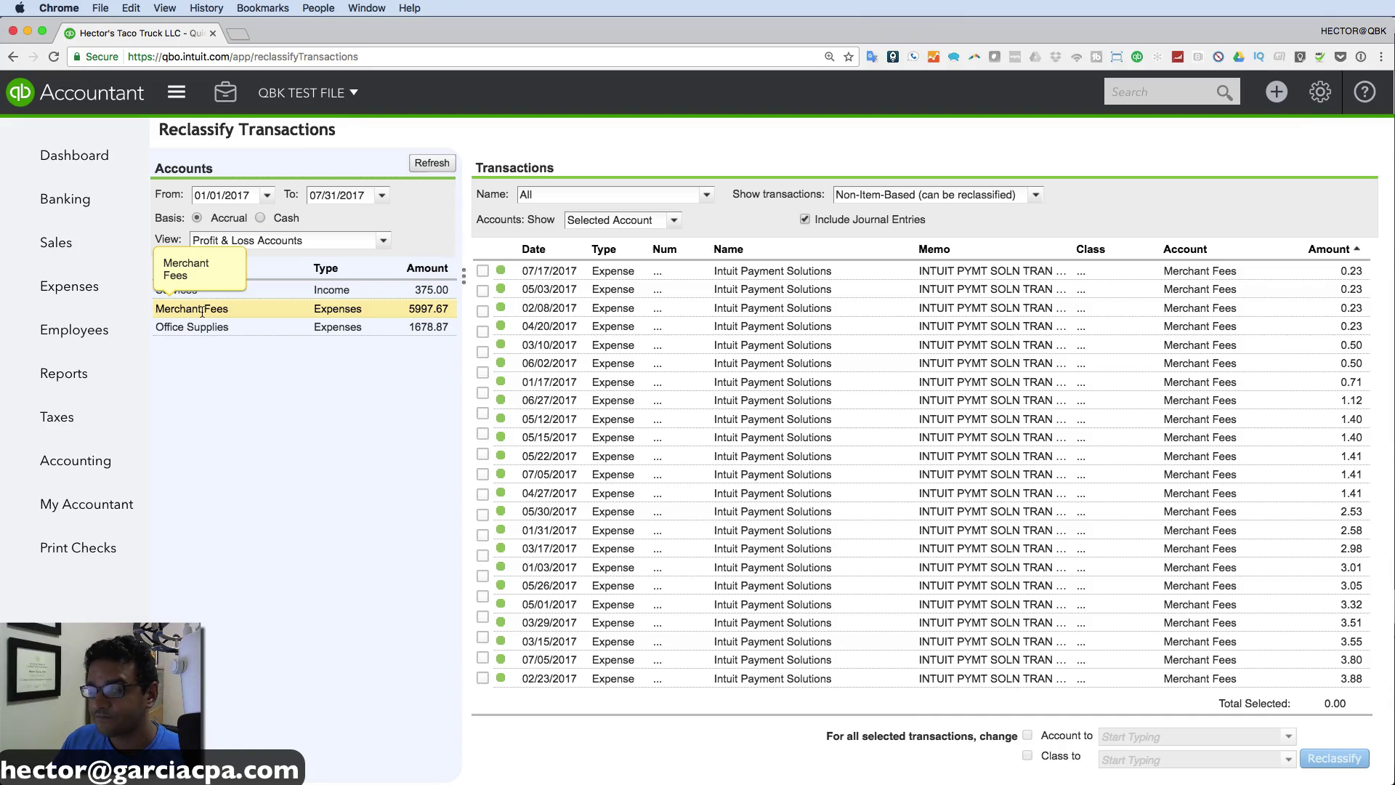
# - List the Office Supplies transactions, filter them by the name Amazon, and select all of them
pyautogui.click(200, 329)
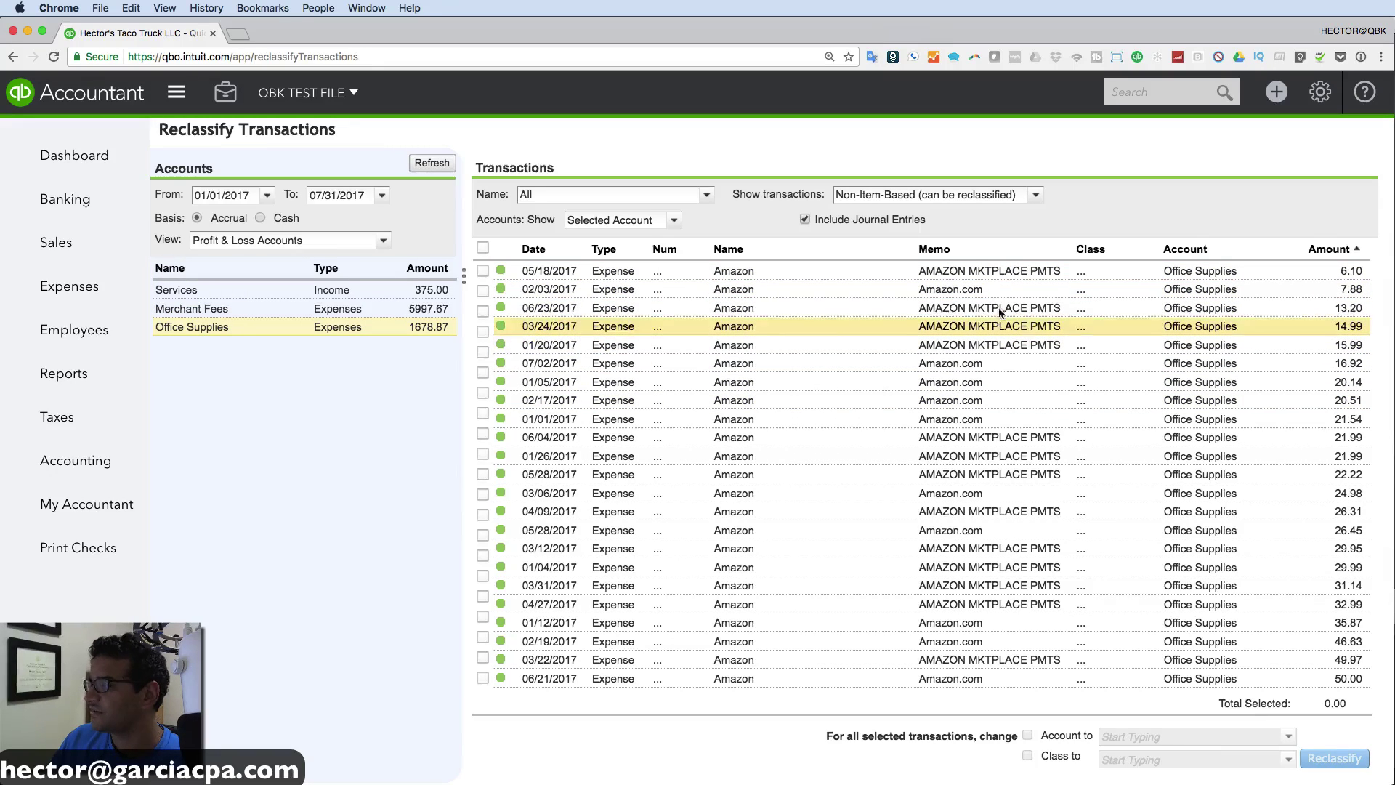
pyautogui.click(586, 195)
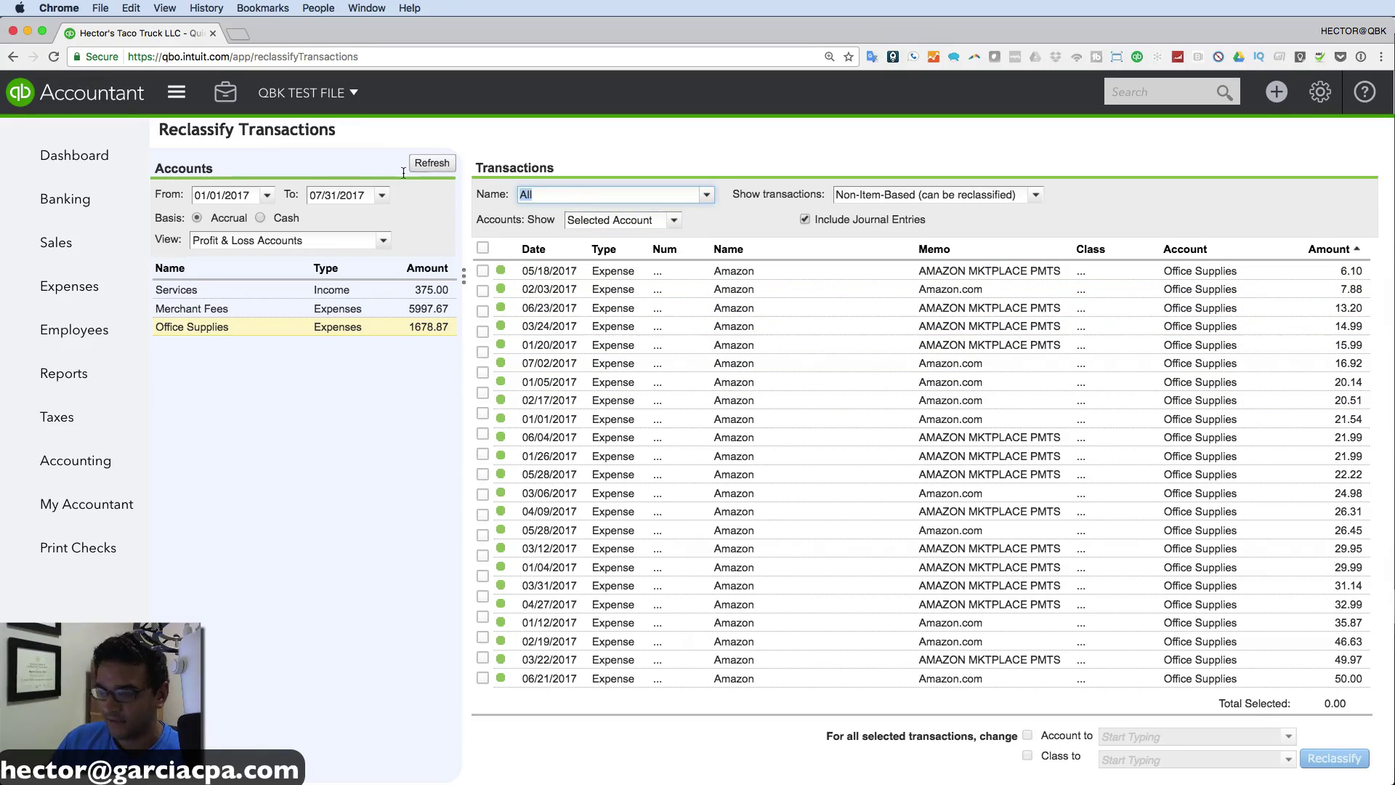
pyautogui.write('Amazon')
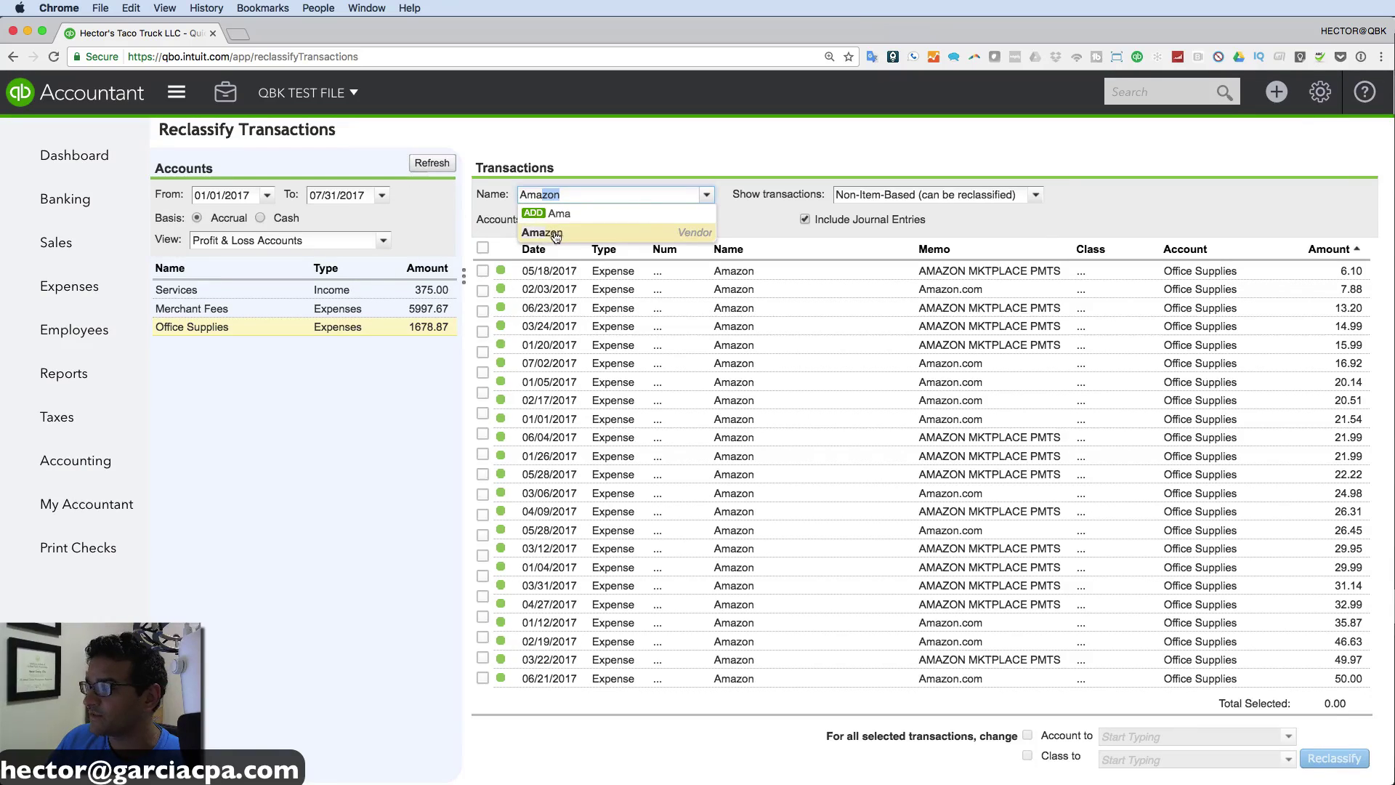
pyautogui.press('Return')
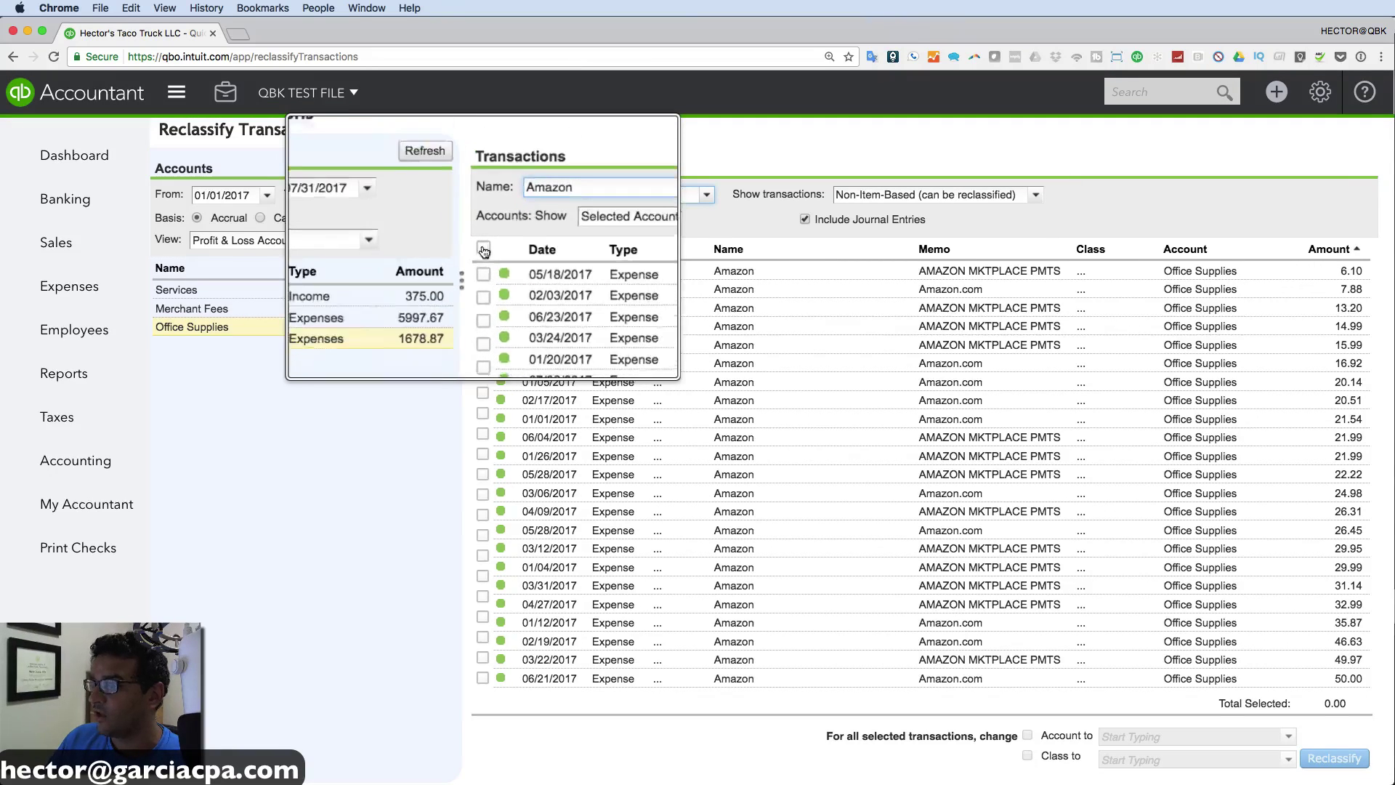
pyautogui.click(483, 249)
pyautogui.scroll(-5, 656, 390)
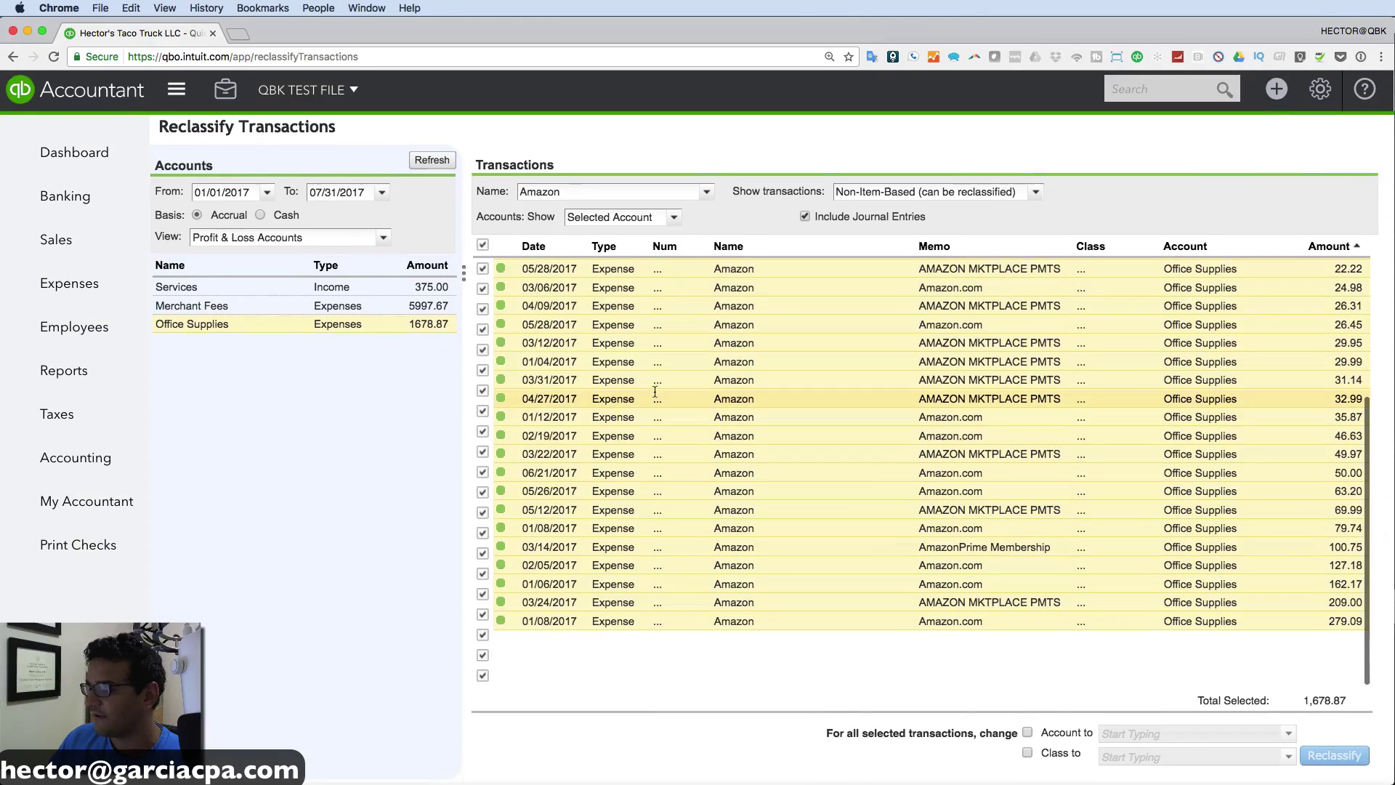
pyautogui.scroll(5, 654, 390)
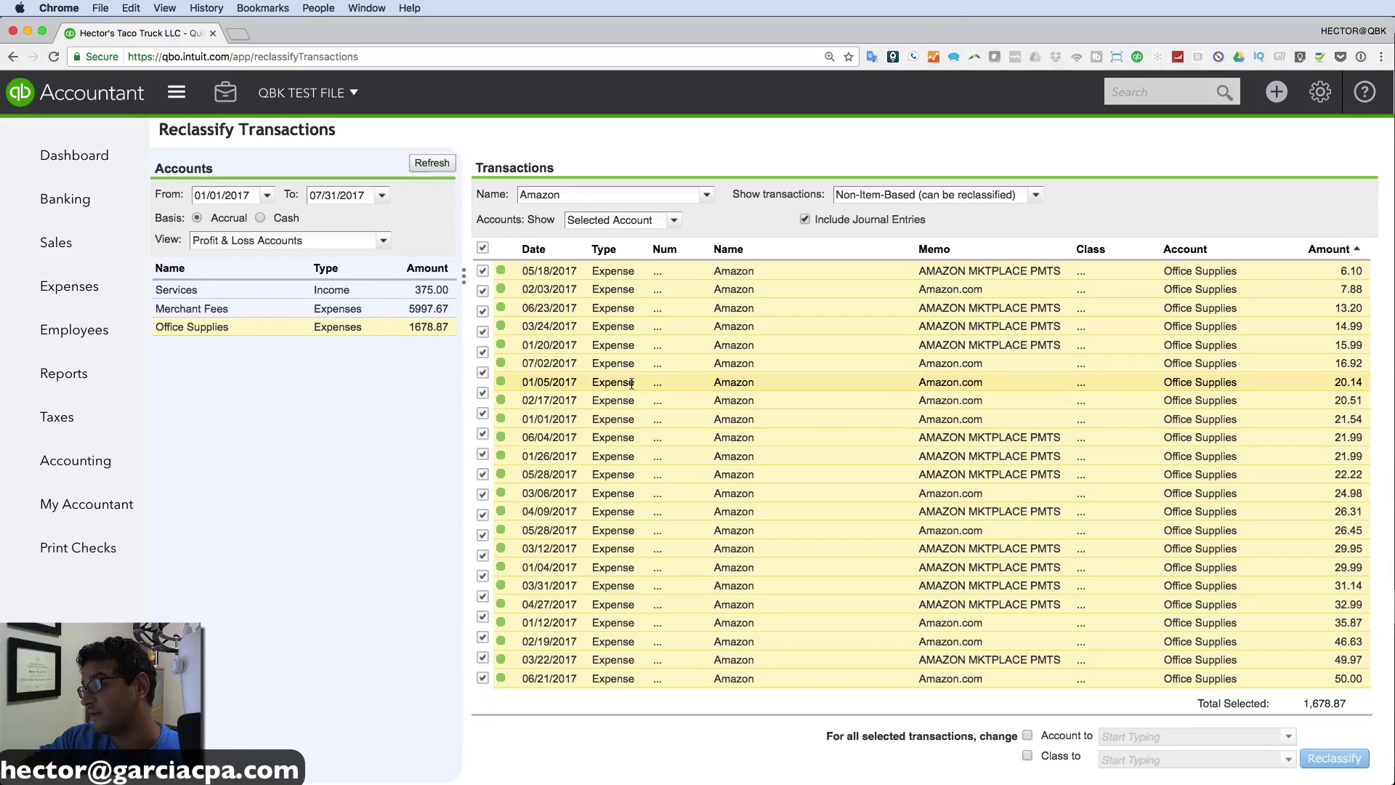
# - Enable the account change for the selected Amazon transactions and choose travel as the new account
pyautogui.click(1027, 735)
pyautogui.click(1162, 735)
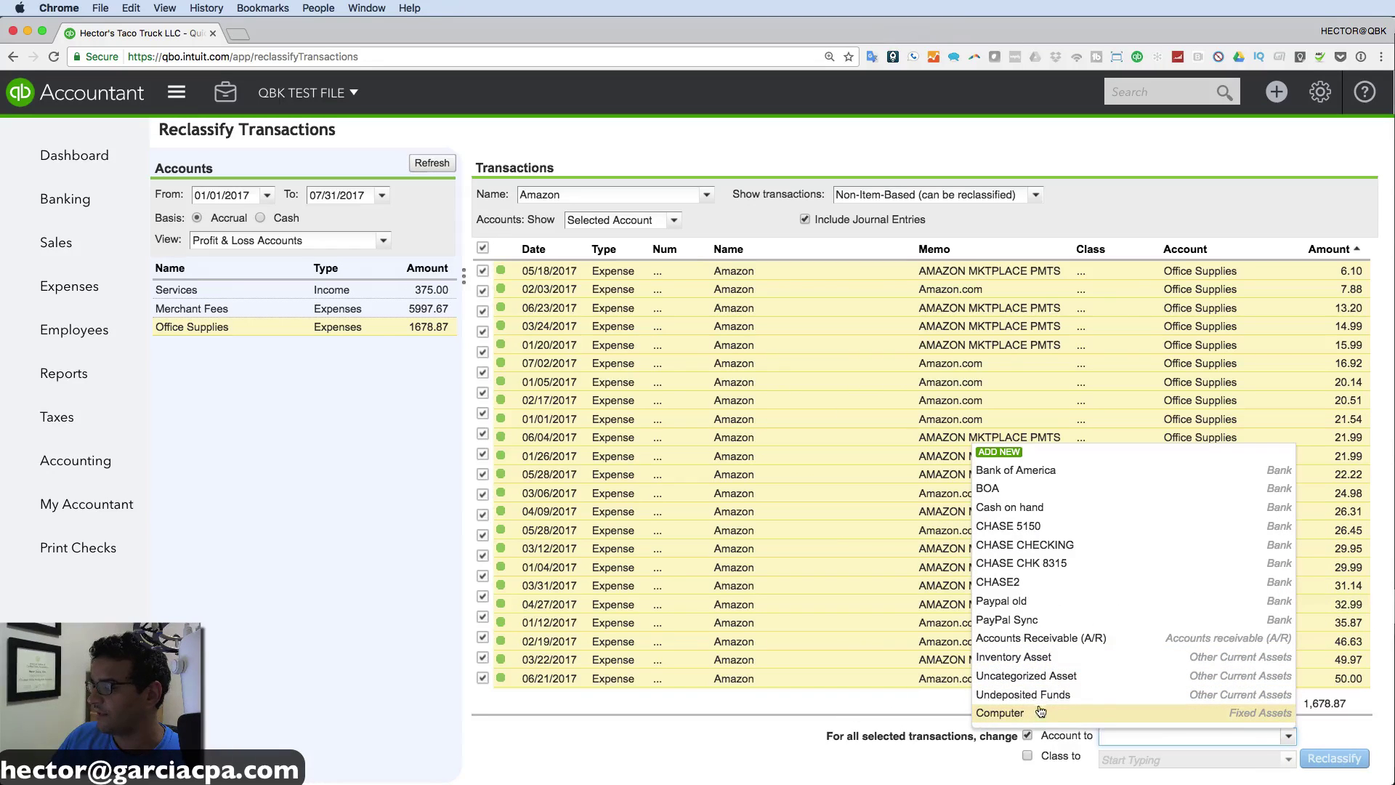
pyautogui.scroll(-10, 1040, 713)
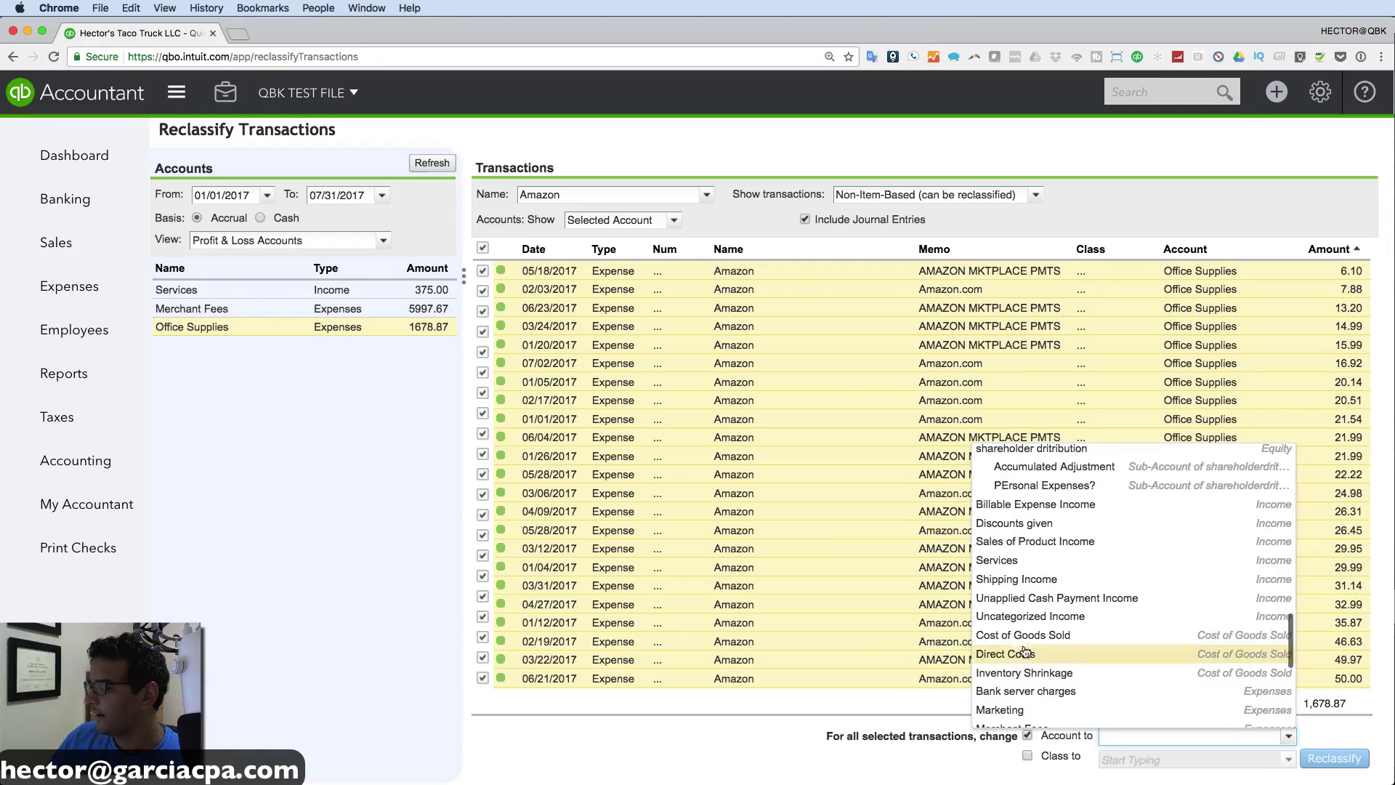
pyautogui.scroll(-5, 1032, 603)
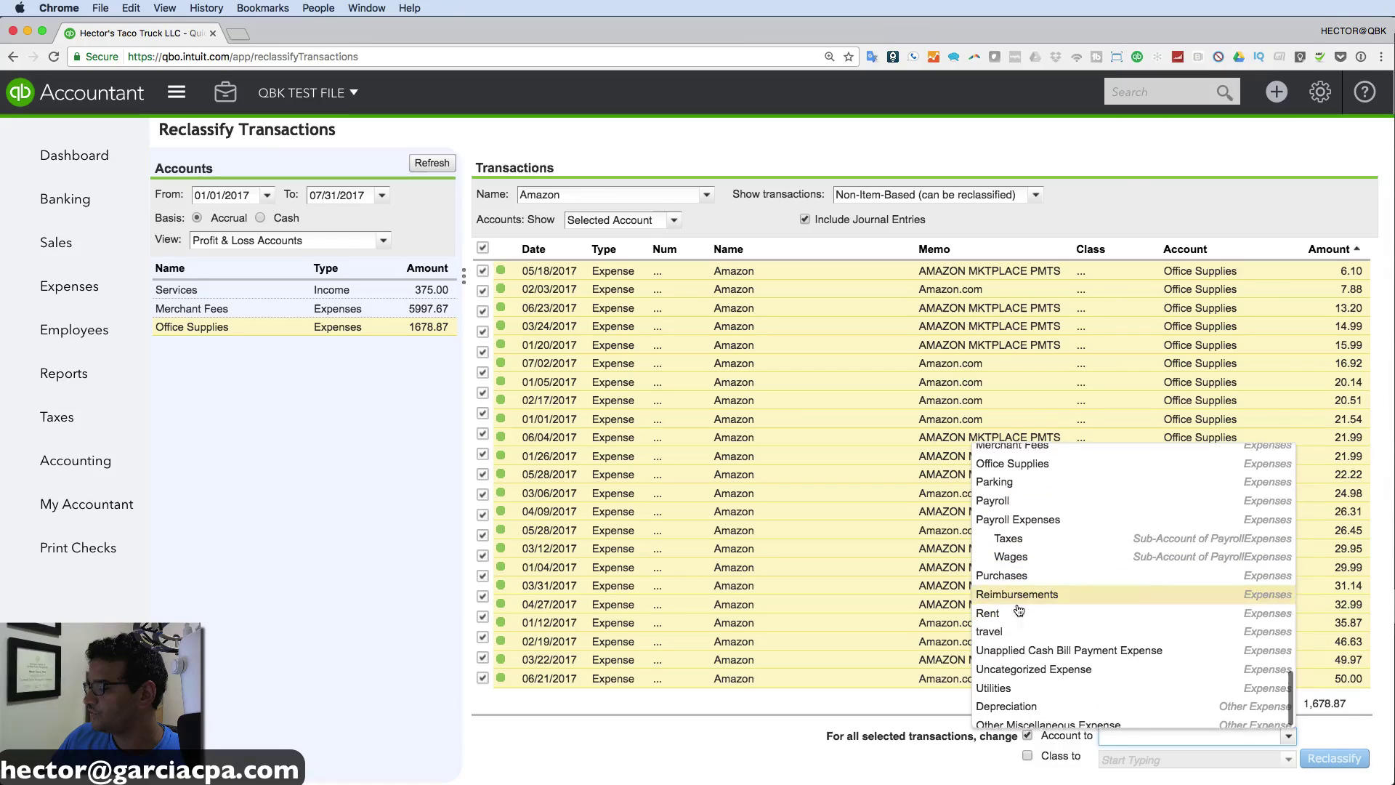
pyautogui.write('travel')
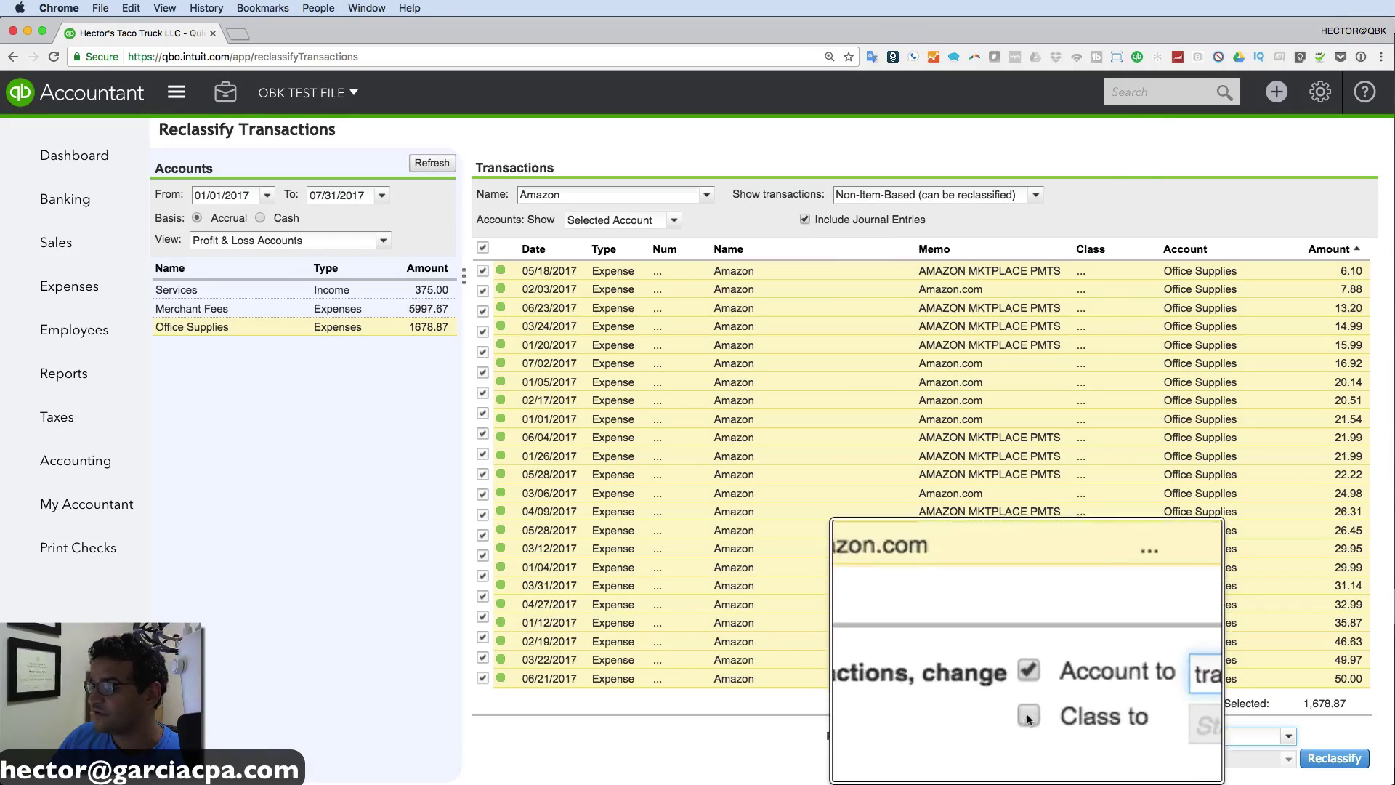
# - Reclassify the selected Amazon transactions to the class event1 only, with the account change turned off
pyautogui.click(1028, 757)
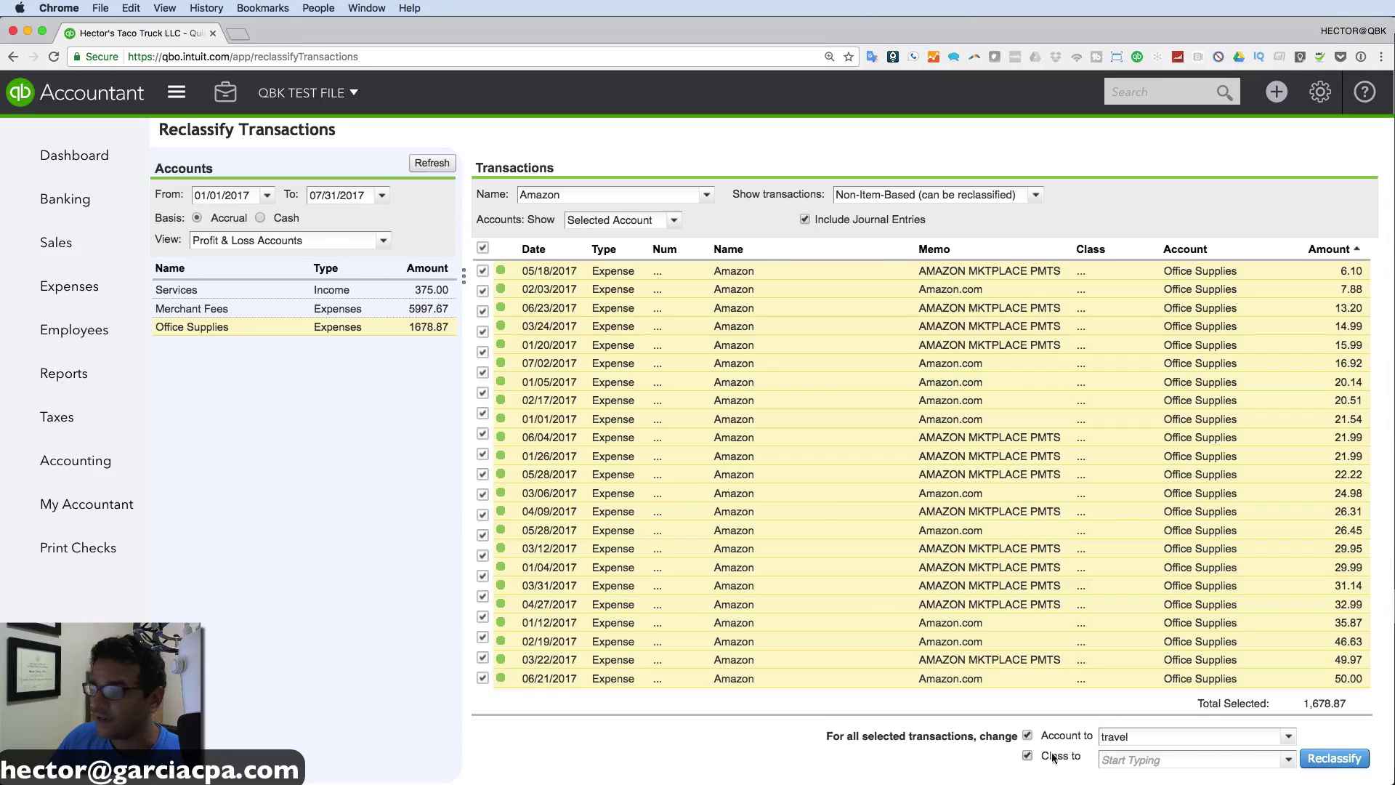
pyautogui.click(1289, 758)
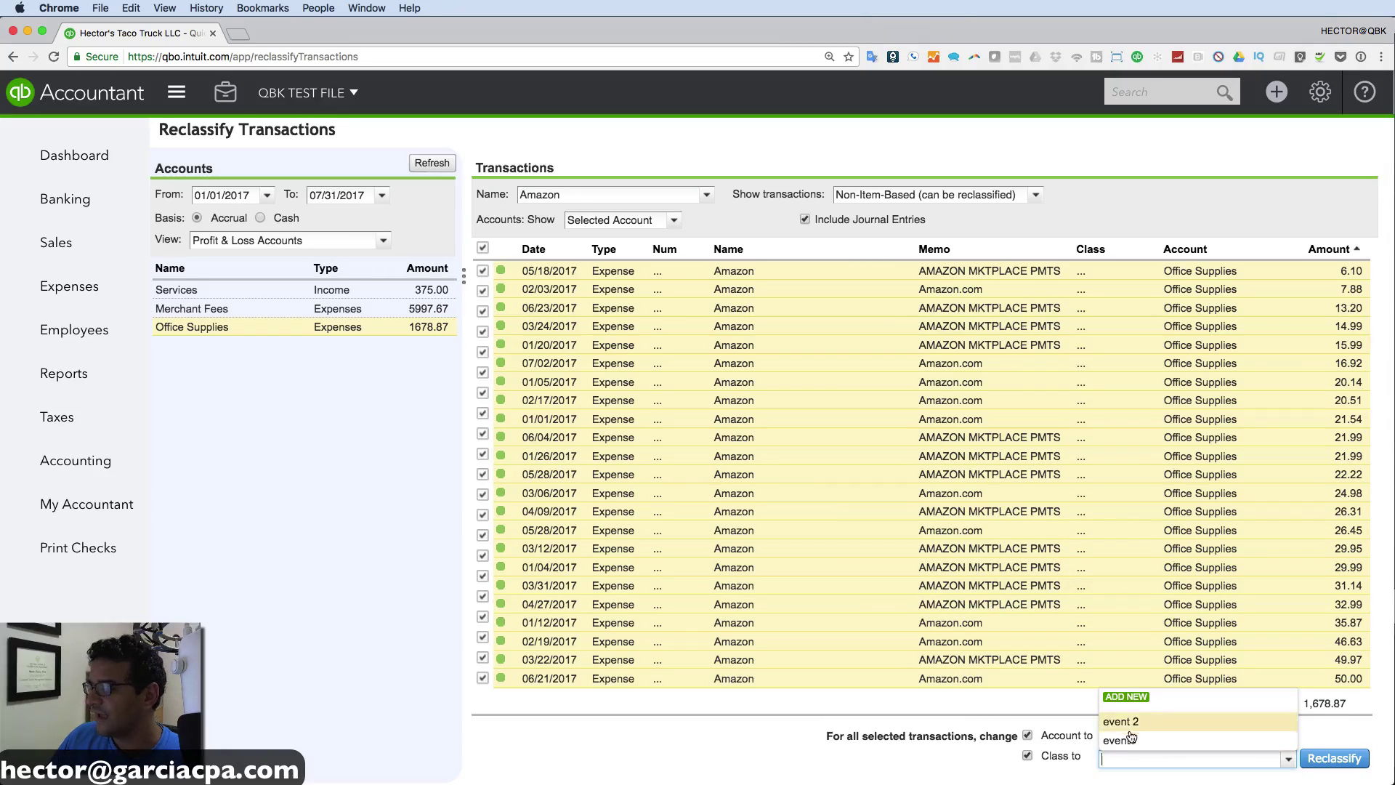
pyautogui.click(1192, 741)
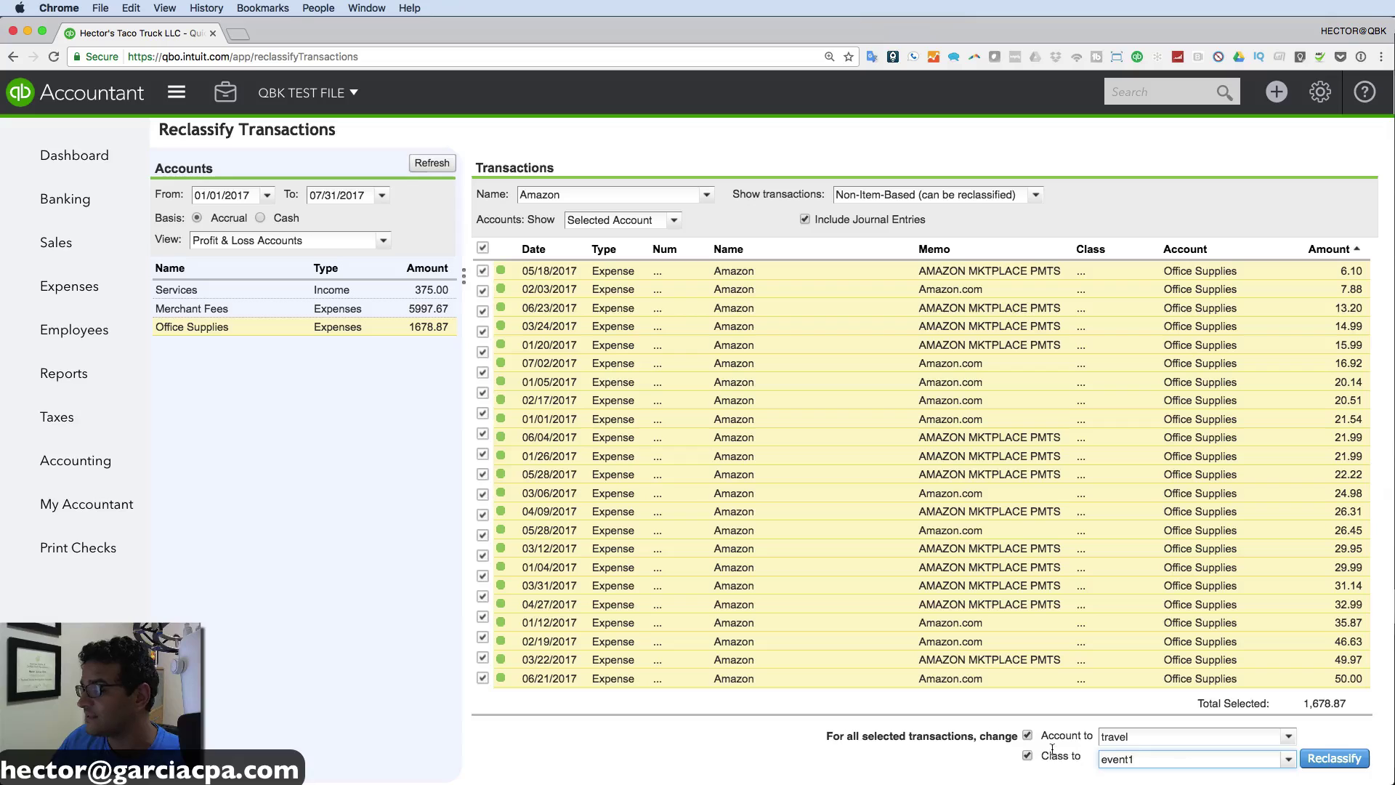
pyautogui.click(1027, 735)
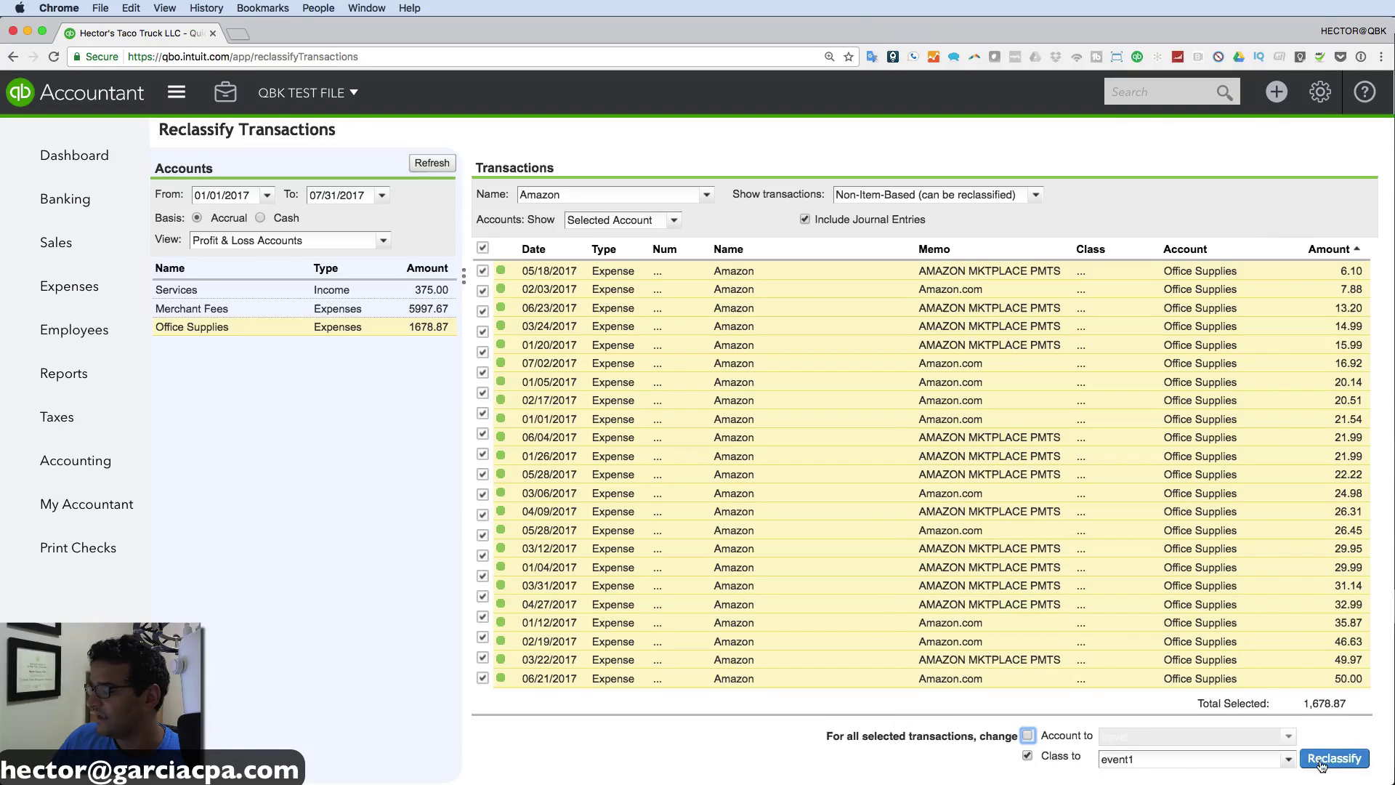
pyautogui.press('Return')
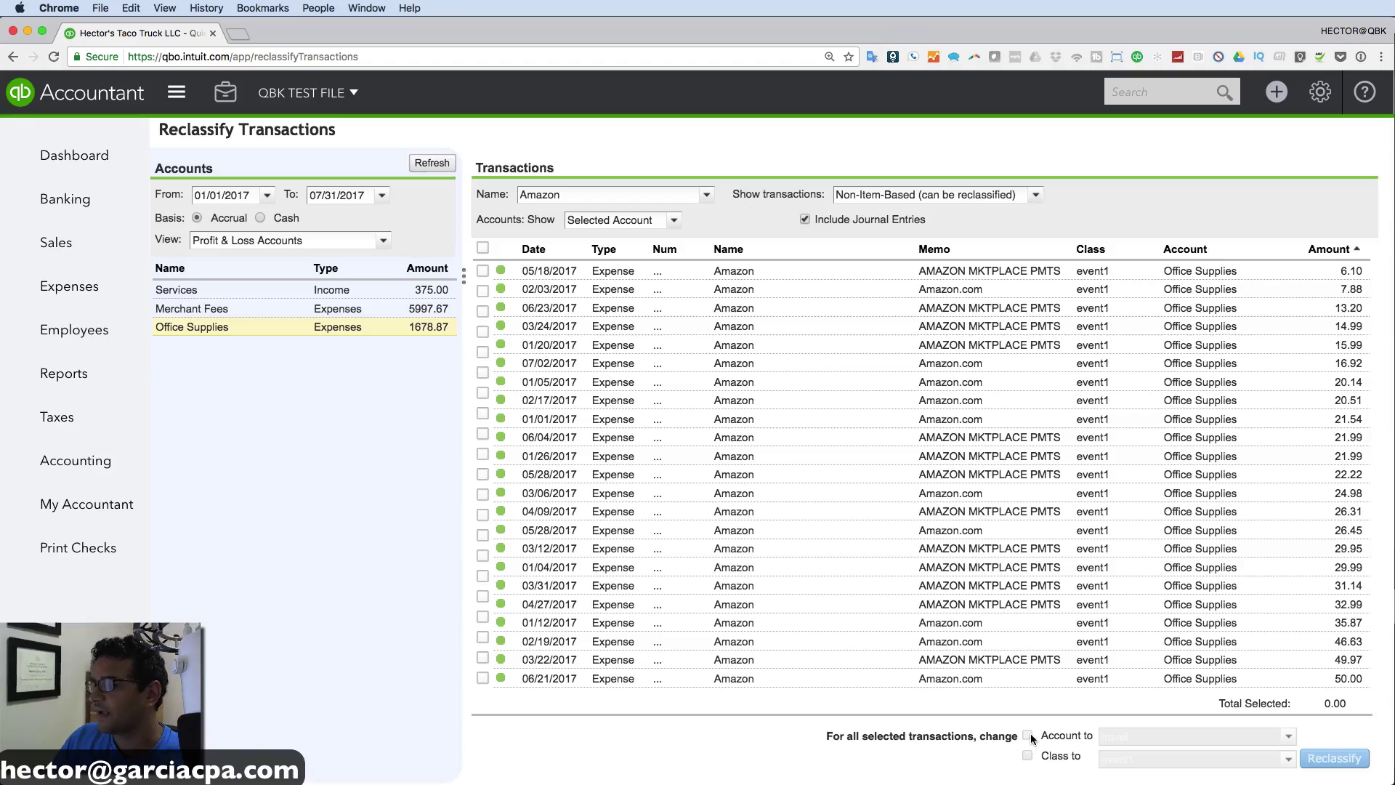
# - Select all the listed Amazon transactions again and reclassify them from Office Supplies to the travel account
pyautogui.click(482, 248)
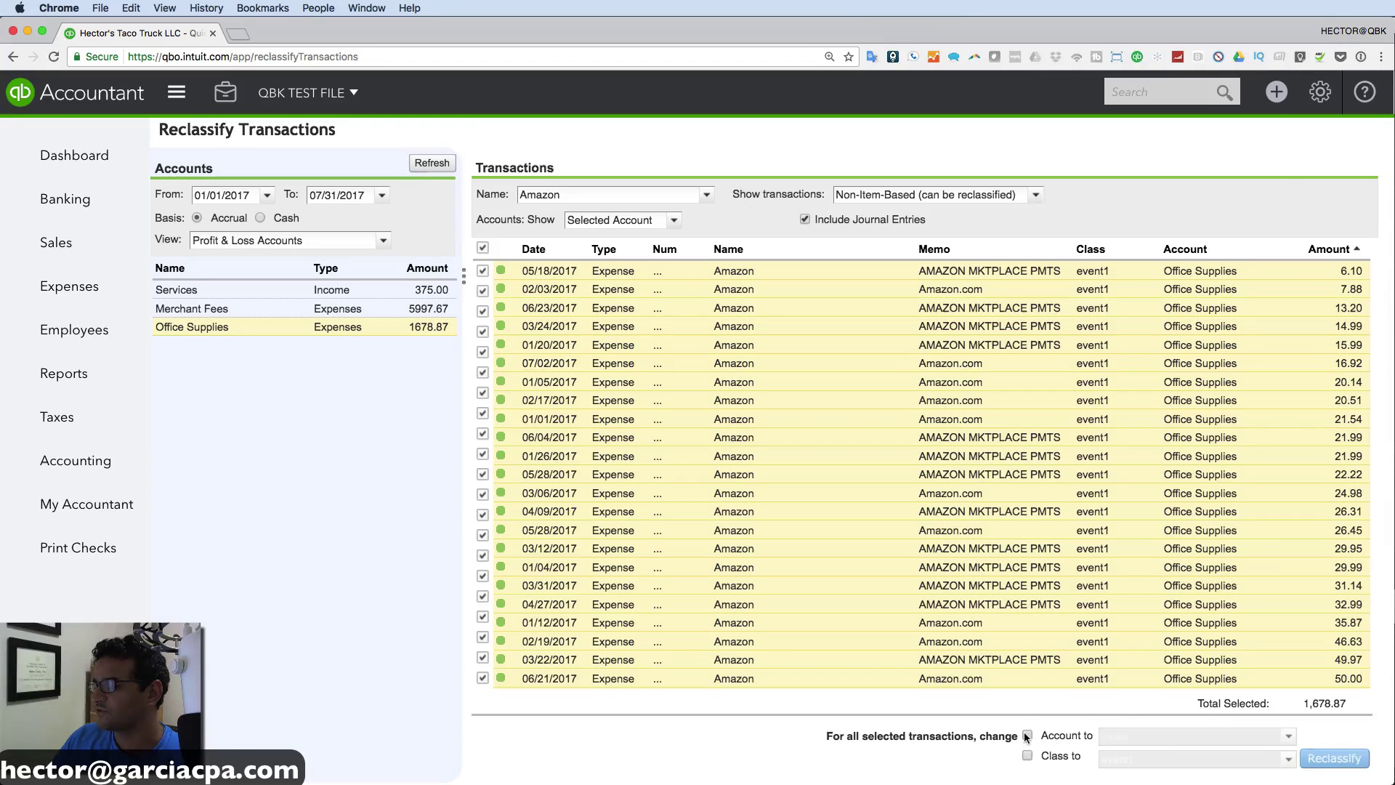
pyautogui.click(1026, 737)
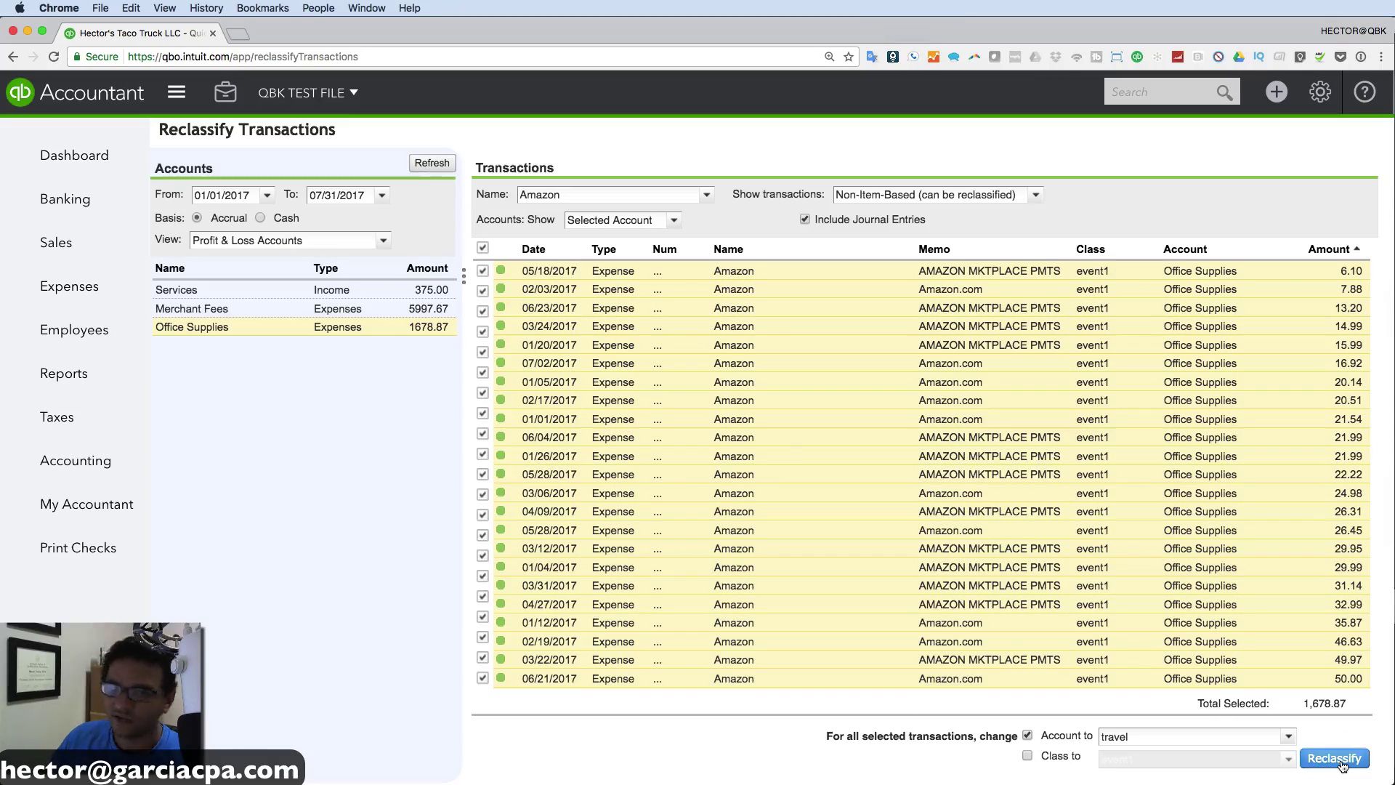
pyautogui.click(1336, 758)
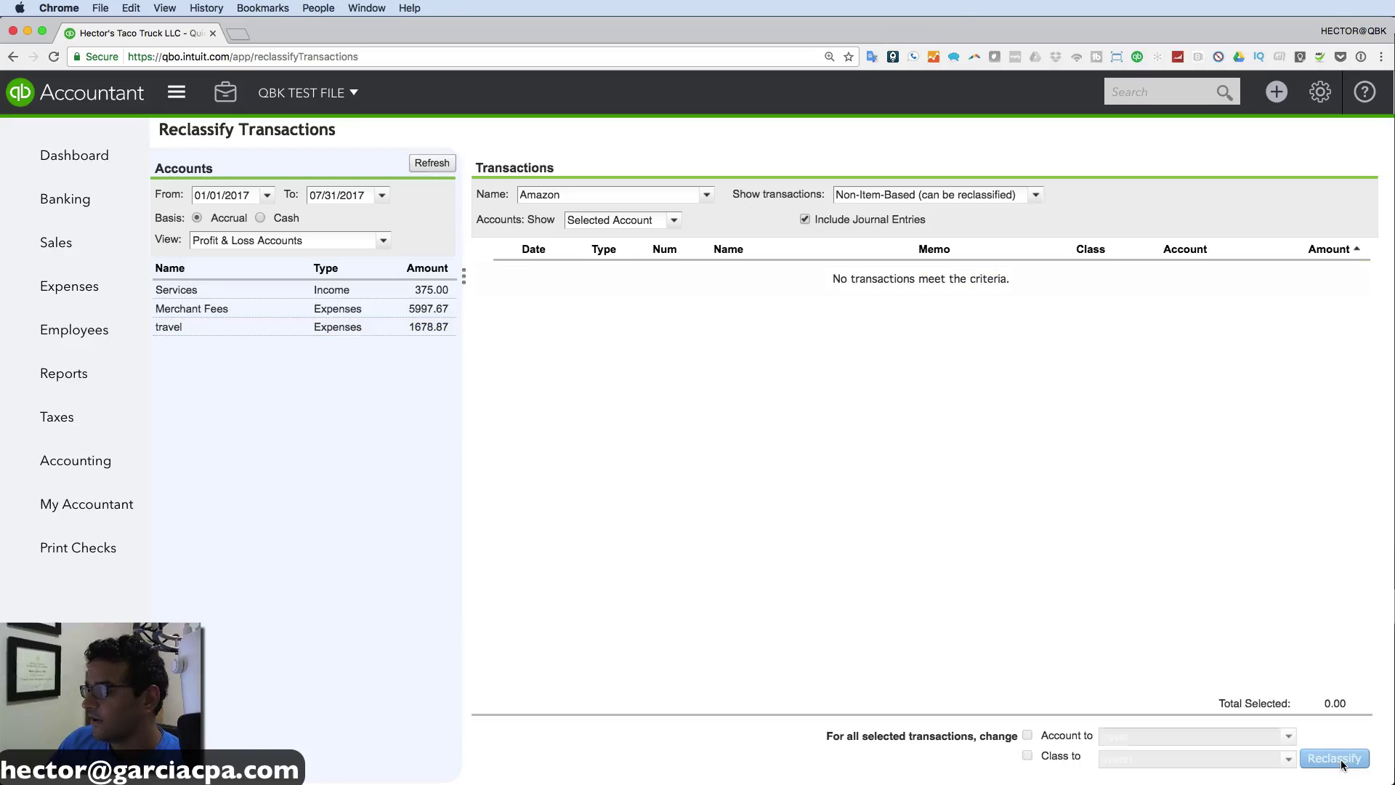